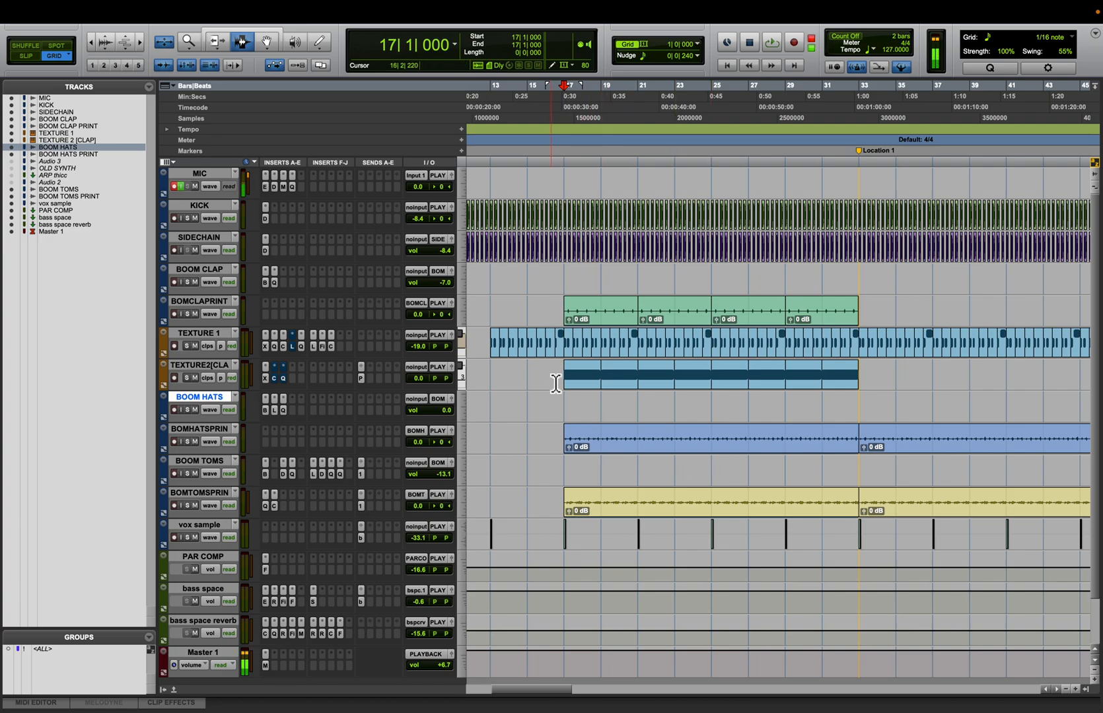
# Play the full arrangement from bar 17 and look at the Xpand!2 settings on the TEXTURE 1 track
pyautogui.press('space')
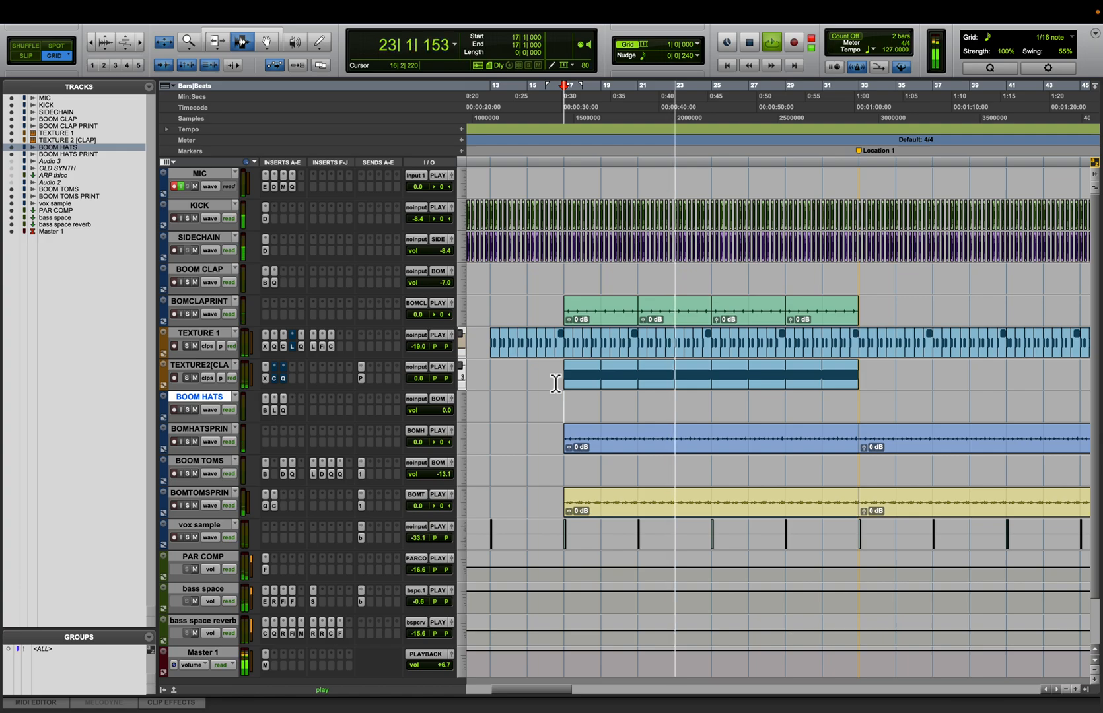
pyautogui.press('space')
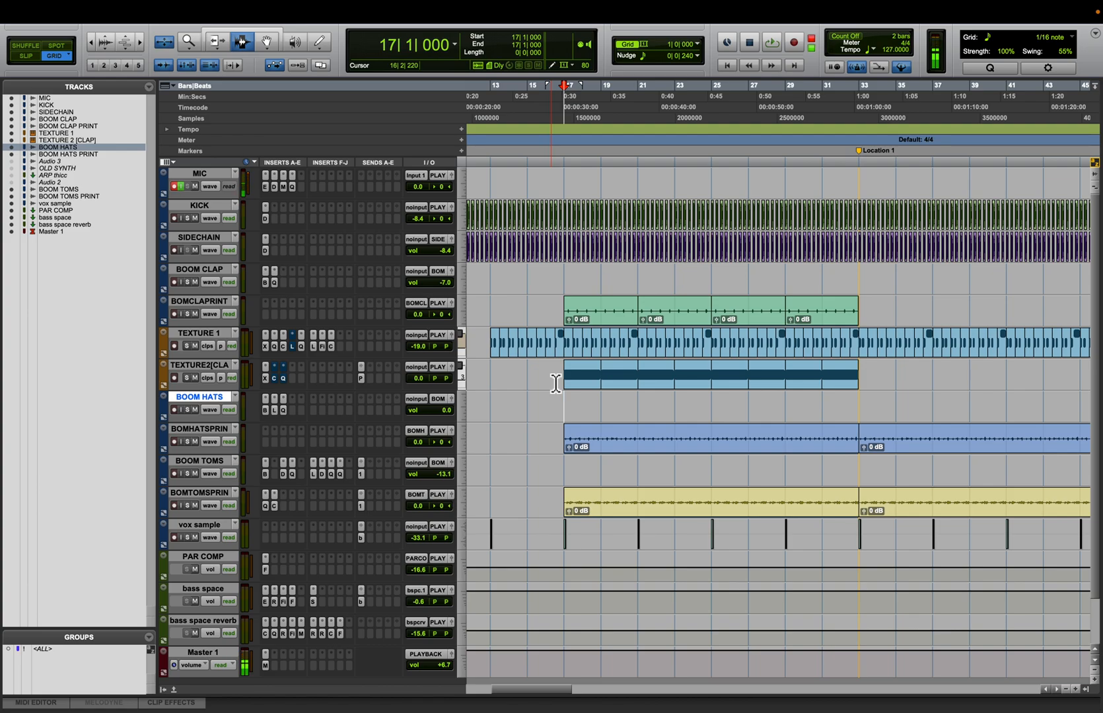
pyautogui.click(266, 347)
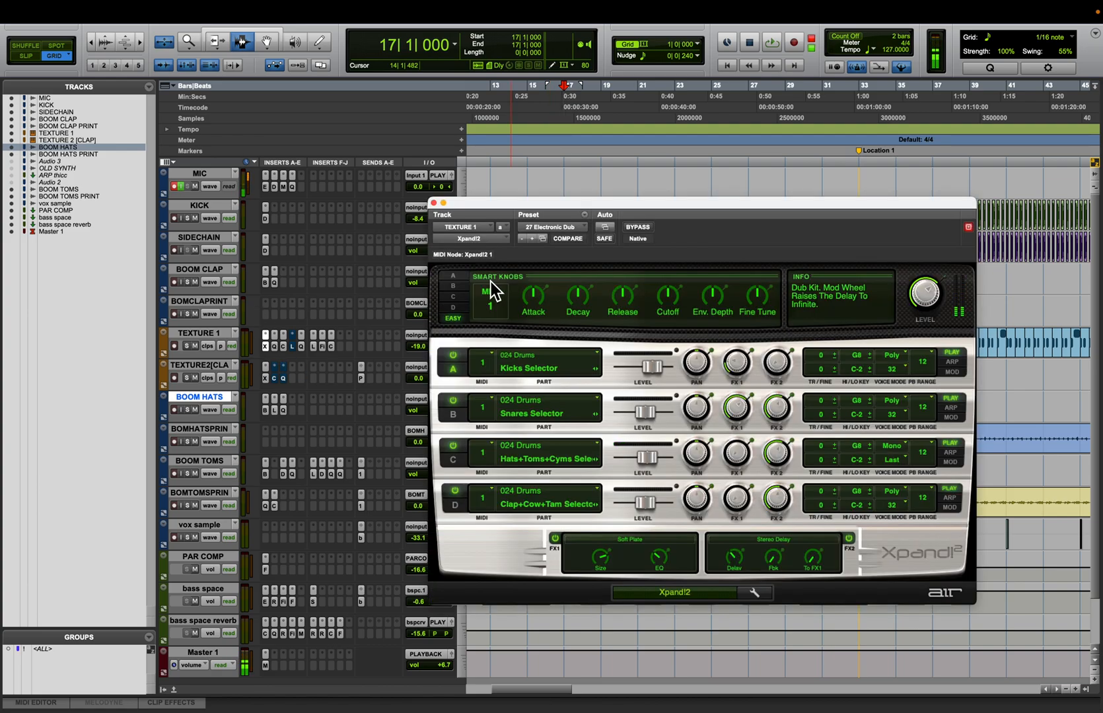
pyautogui.click(434, 203)
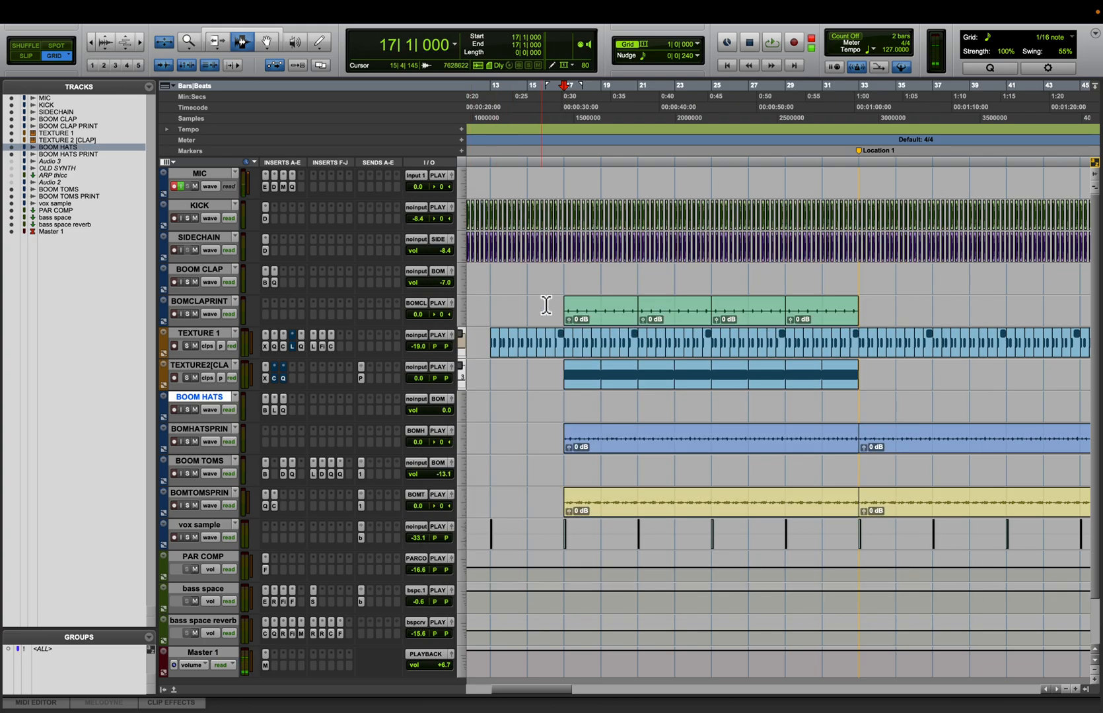
# Solo the KICK track at bar 17, listen to it on its own, and unsolo it
pyautogui.click(563, 227)
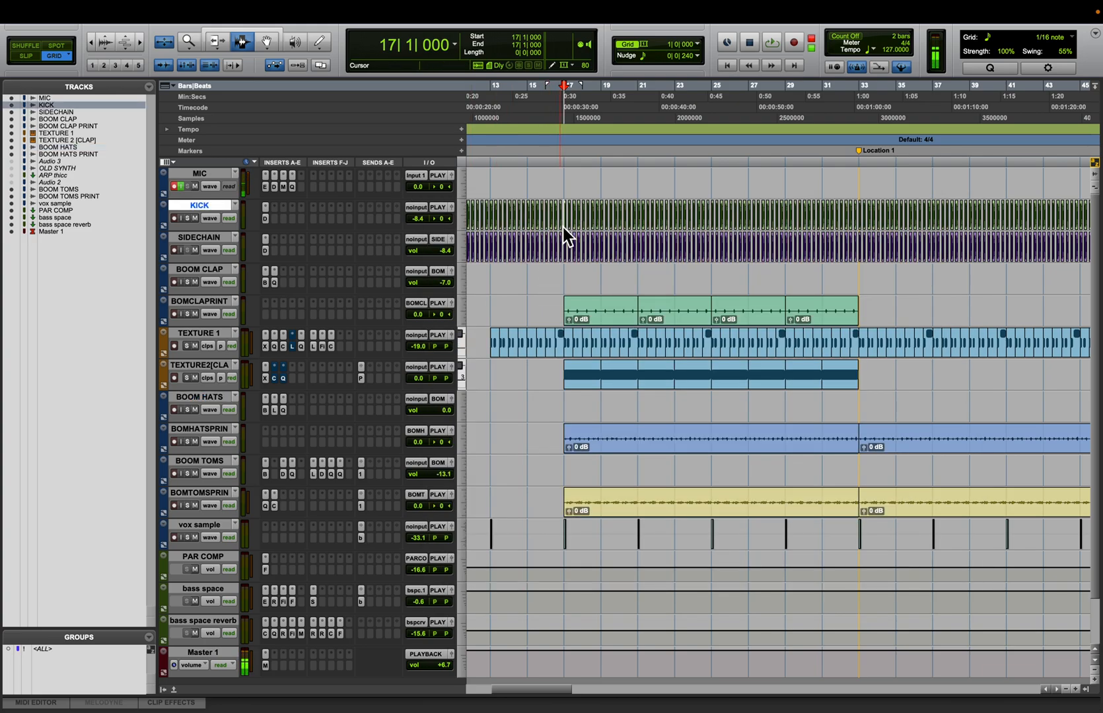
pyautogui.hotkey('shift', 's')
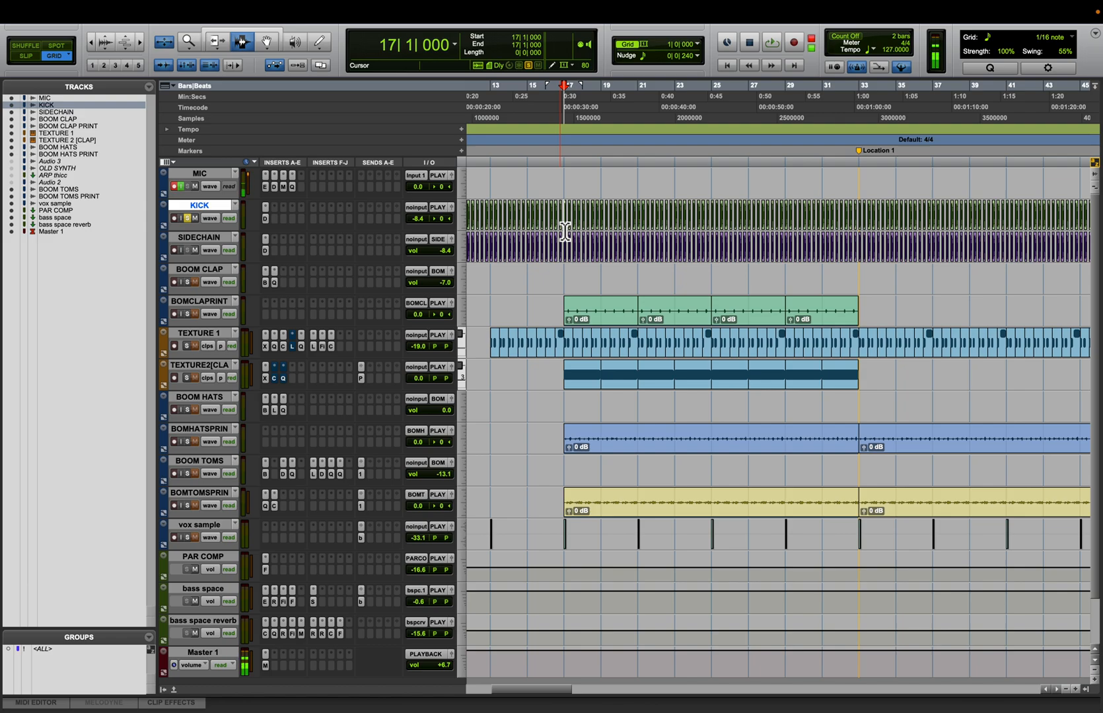
pyautogui.press('t')
pyautogui.press('t')
pyautogui.press('t')
pyautogui.press('t')
pyautogui.press('t')
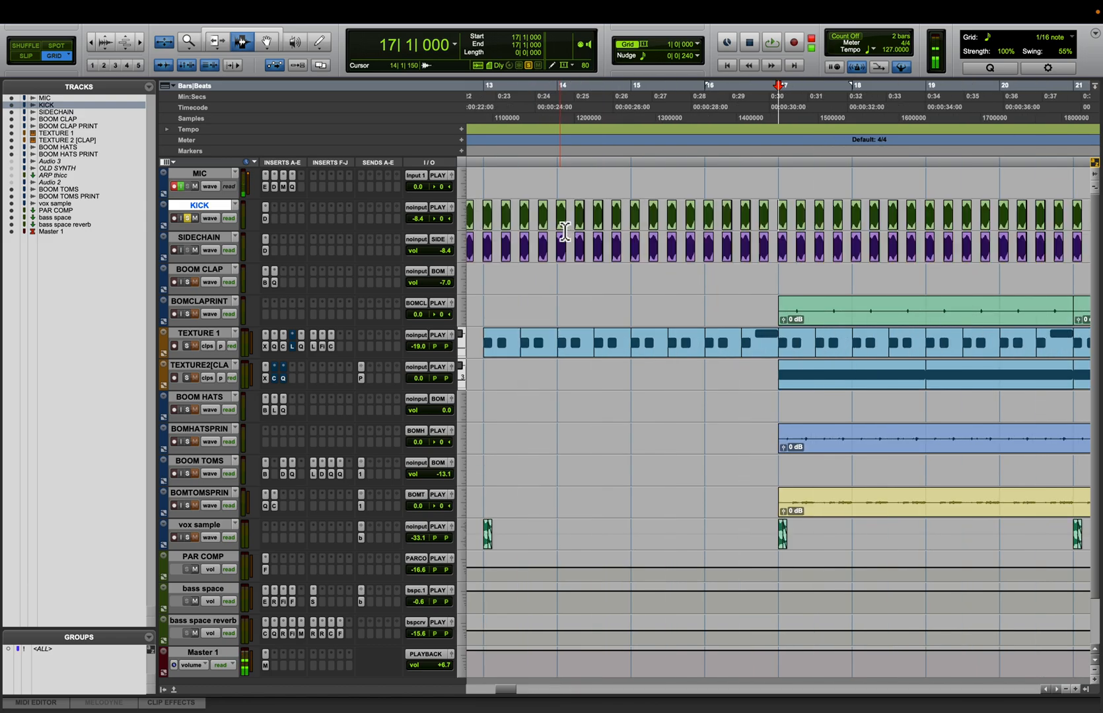
pyautogui.press('space')
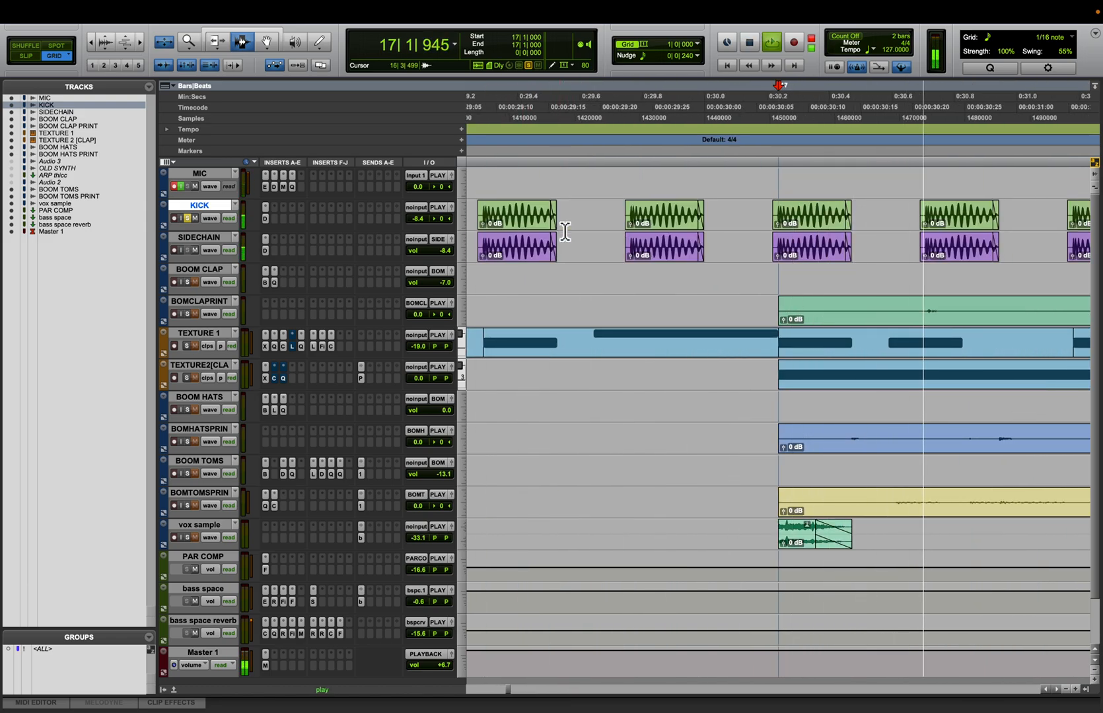
pyautogui.press('r')
pyautogui.press('r')
pyautogui.press('r')
pyautogui.press('r')
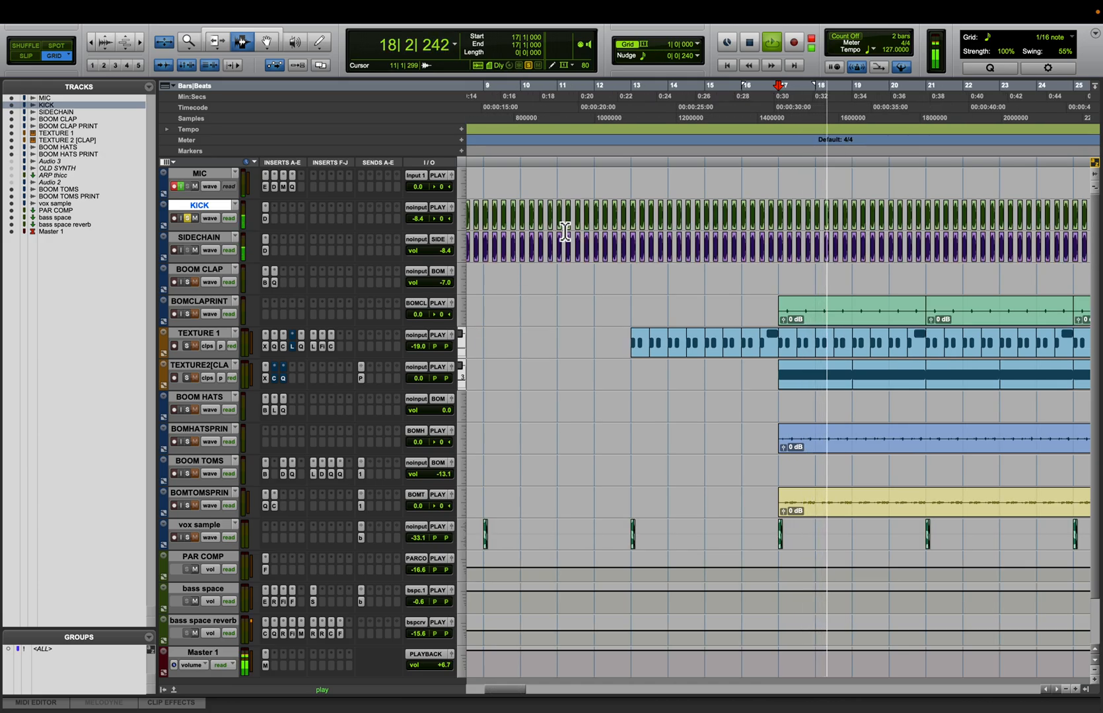
pyautogui.press('space')
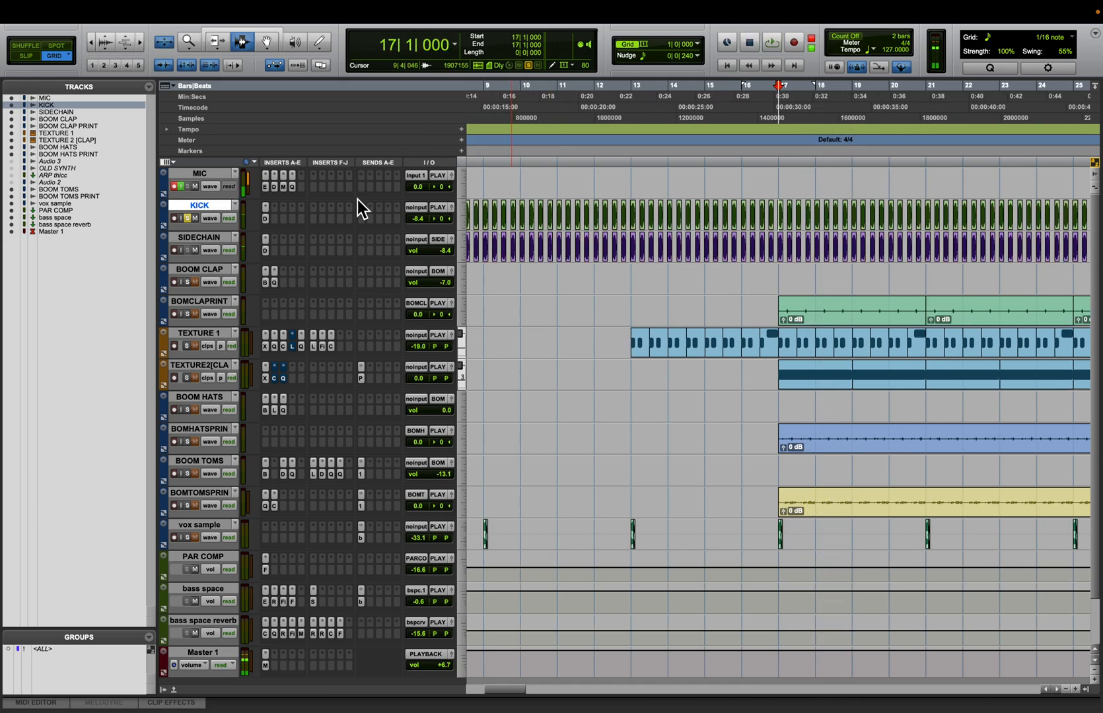
pyautogui.click(187, 219)
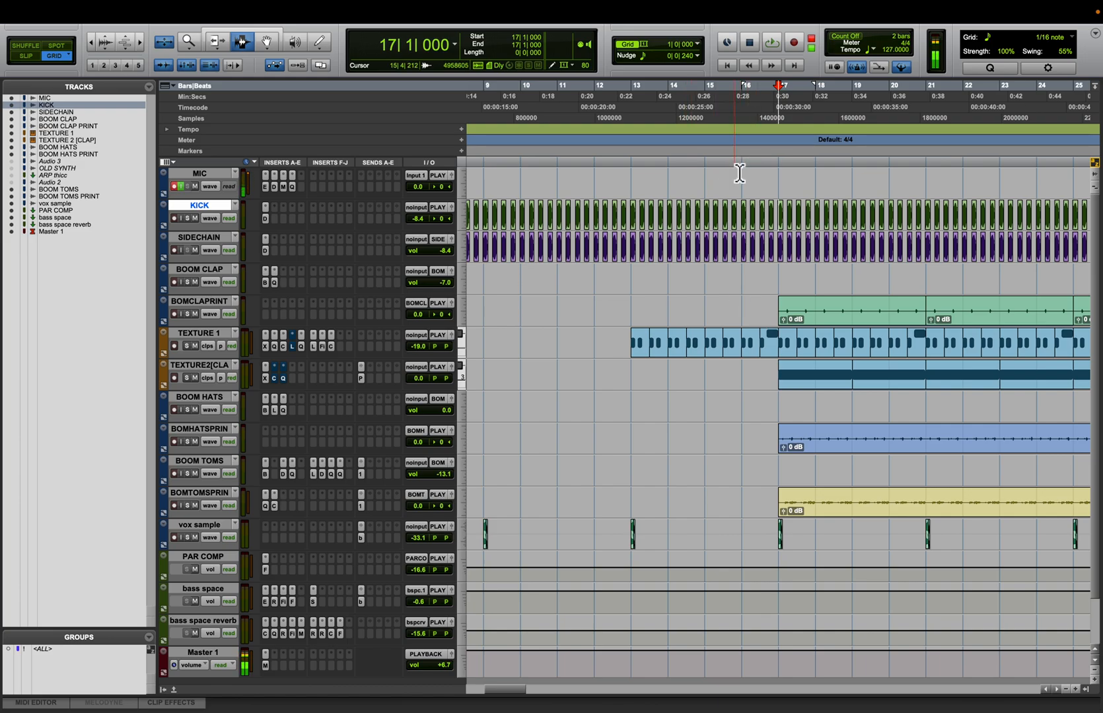
# Select the kick clip at bar 17 and enlarge it to full view to examine its waveform
pyautogui.doubleClick(783, 224)
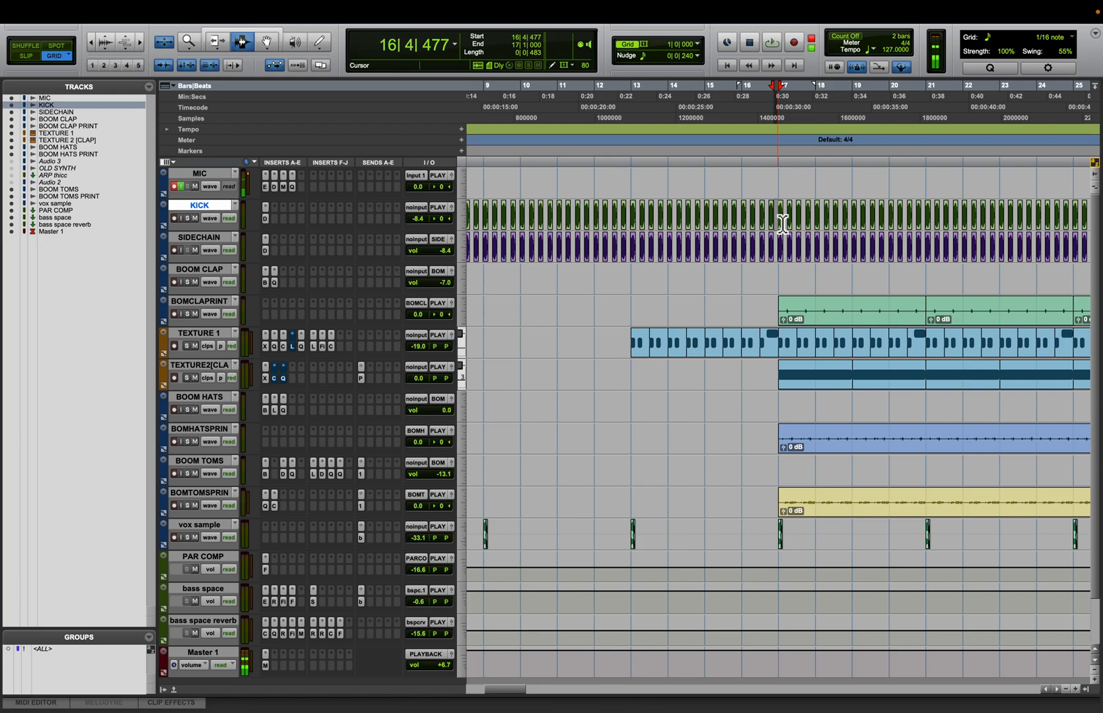
pyautogui.doubleClick(786, 223)
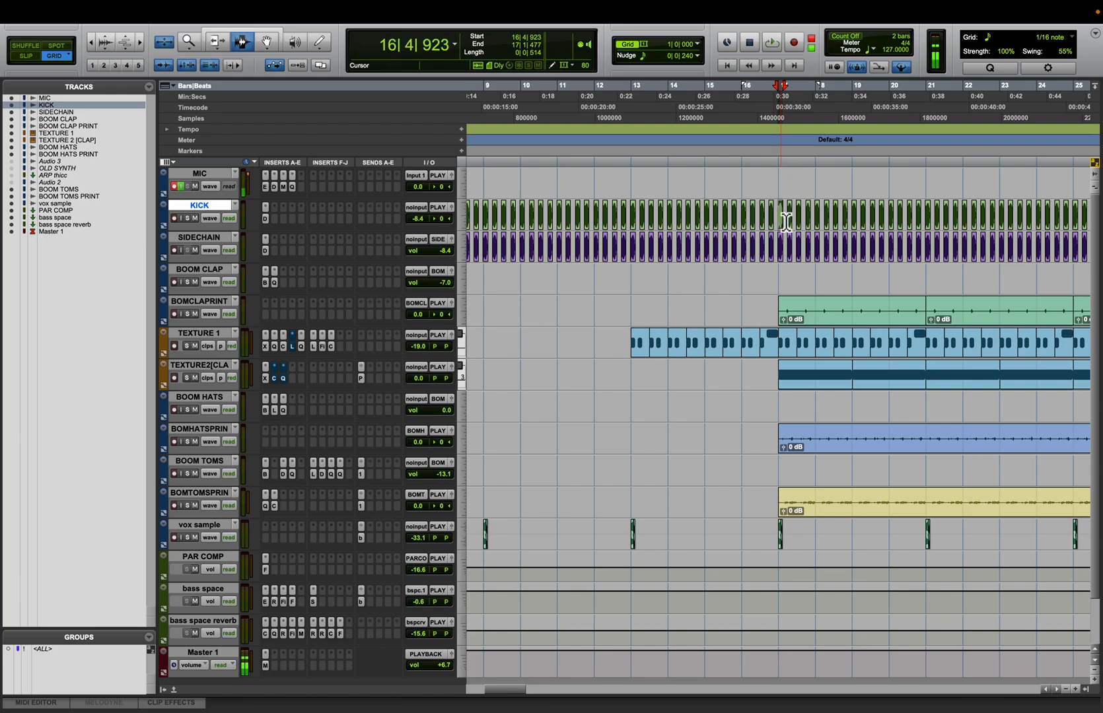
pyautogui.press('e')
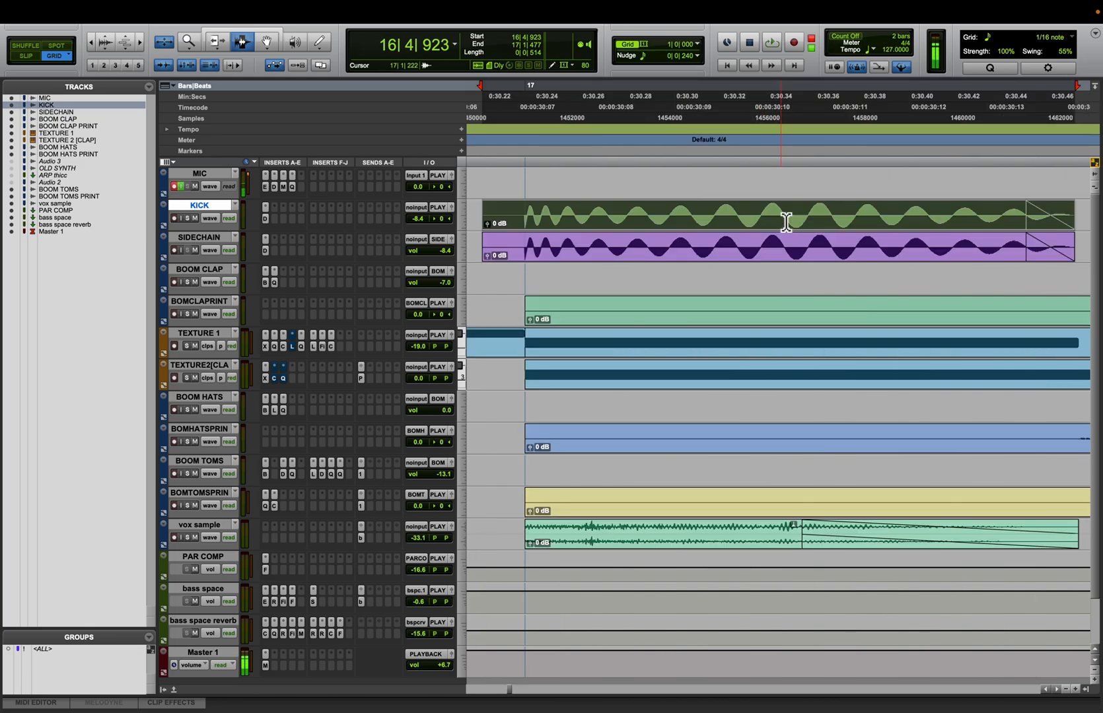
pyautogui.press('e')
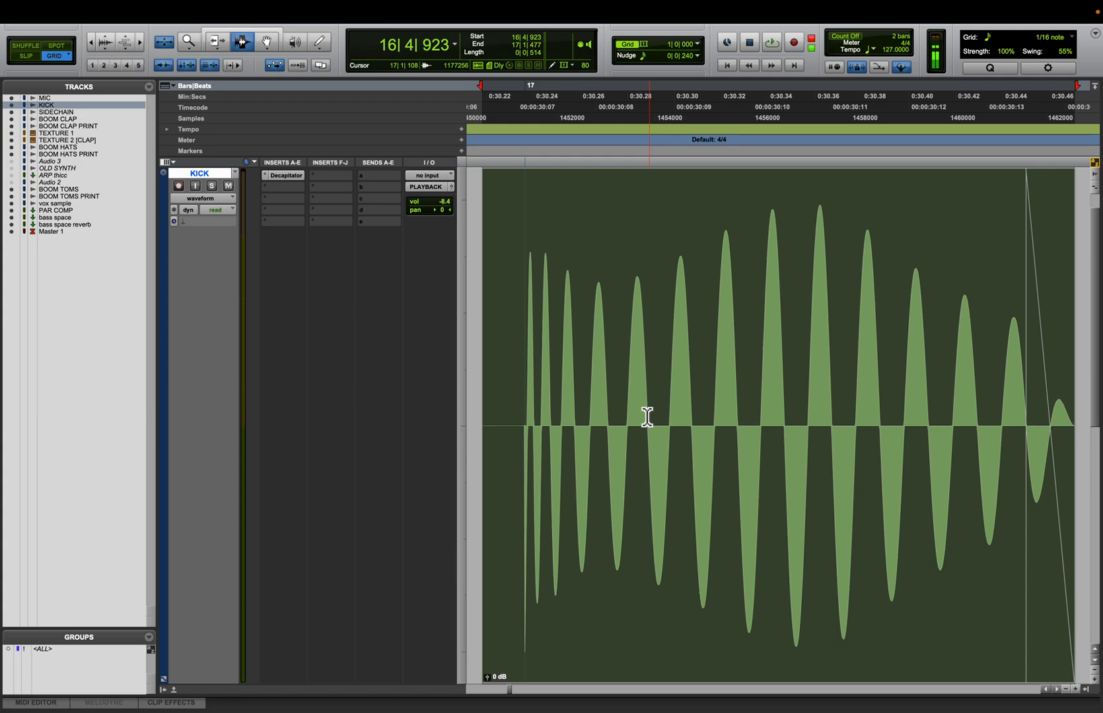
pyautogui.press('super+bracketleft')
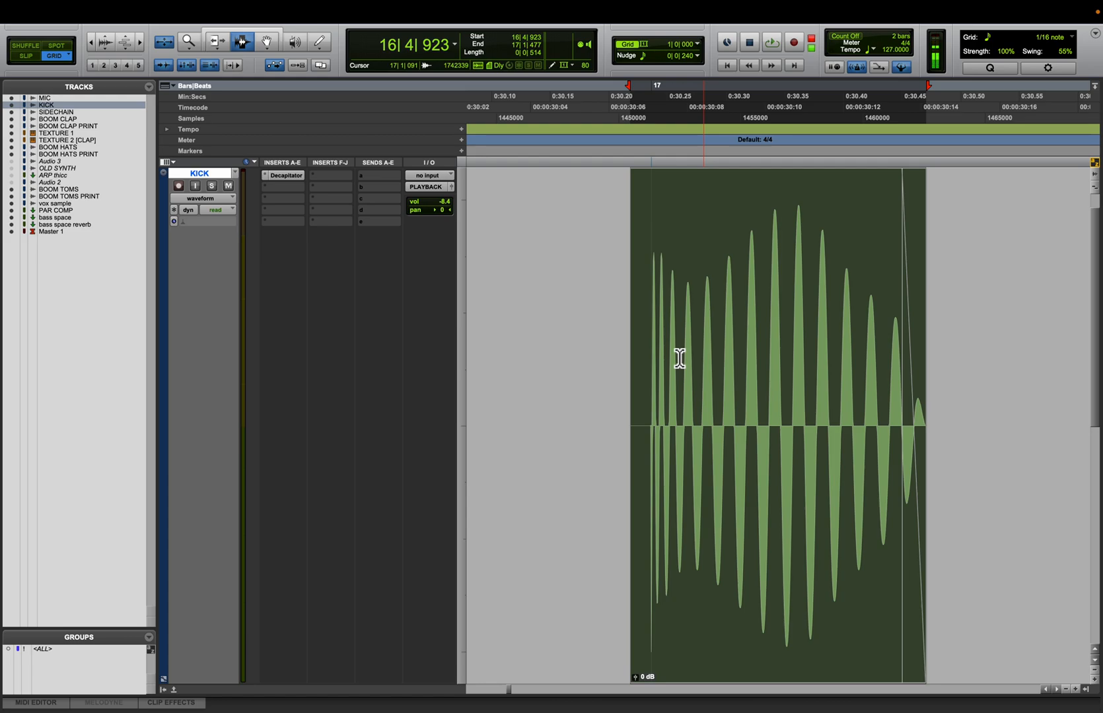
# Look at the Decapitator settings on the KICK track and bypass the plugin
pyautogui.click(289, 179)
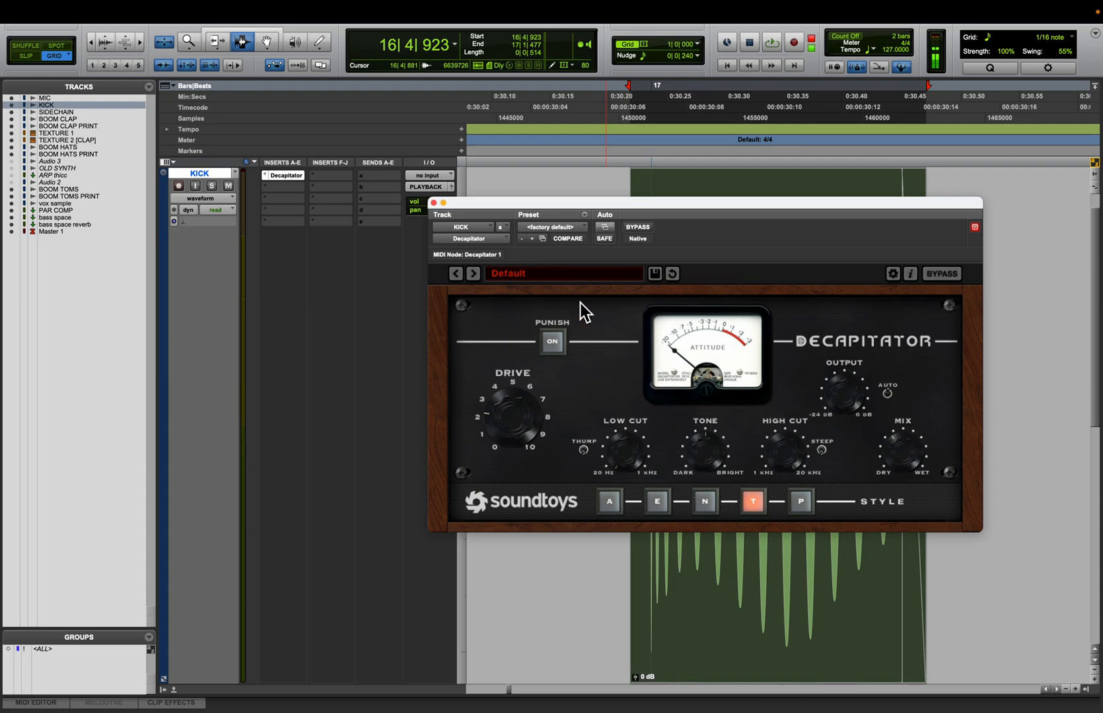
pyautogui.click(434, 203)
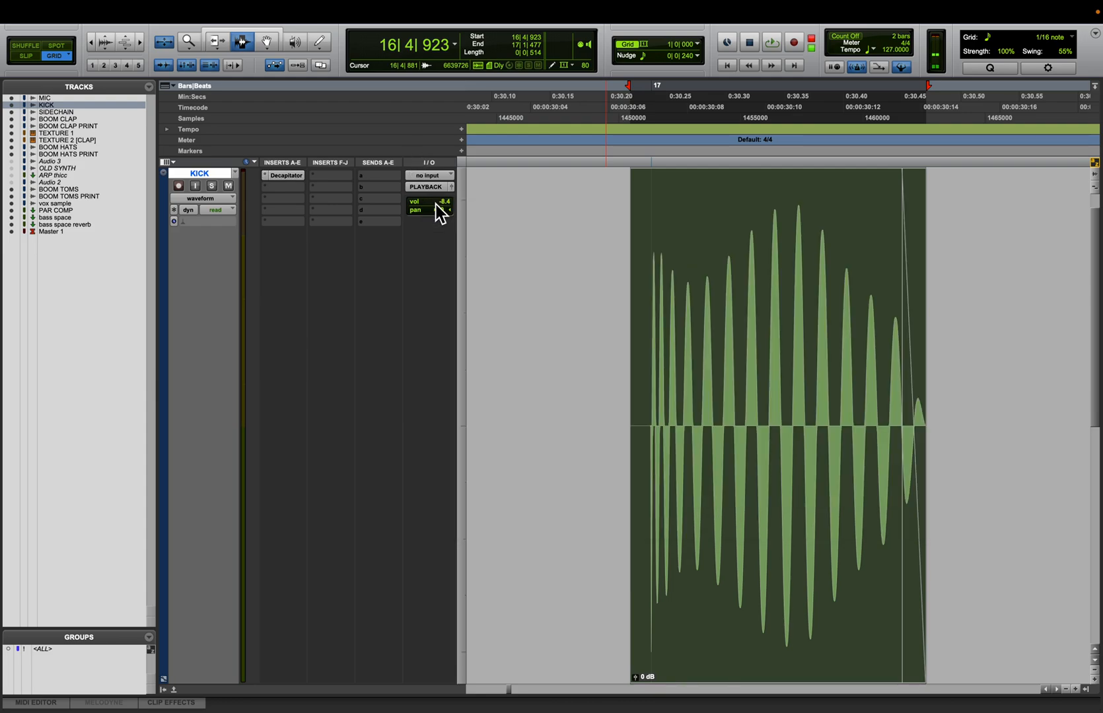
pyautogui.hotkey('shift', 'a')
pyautogui.press('r')
pyautogui.press('r')
pyautogui.press('r')
pyautogui.press('r')
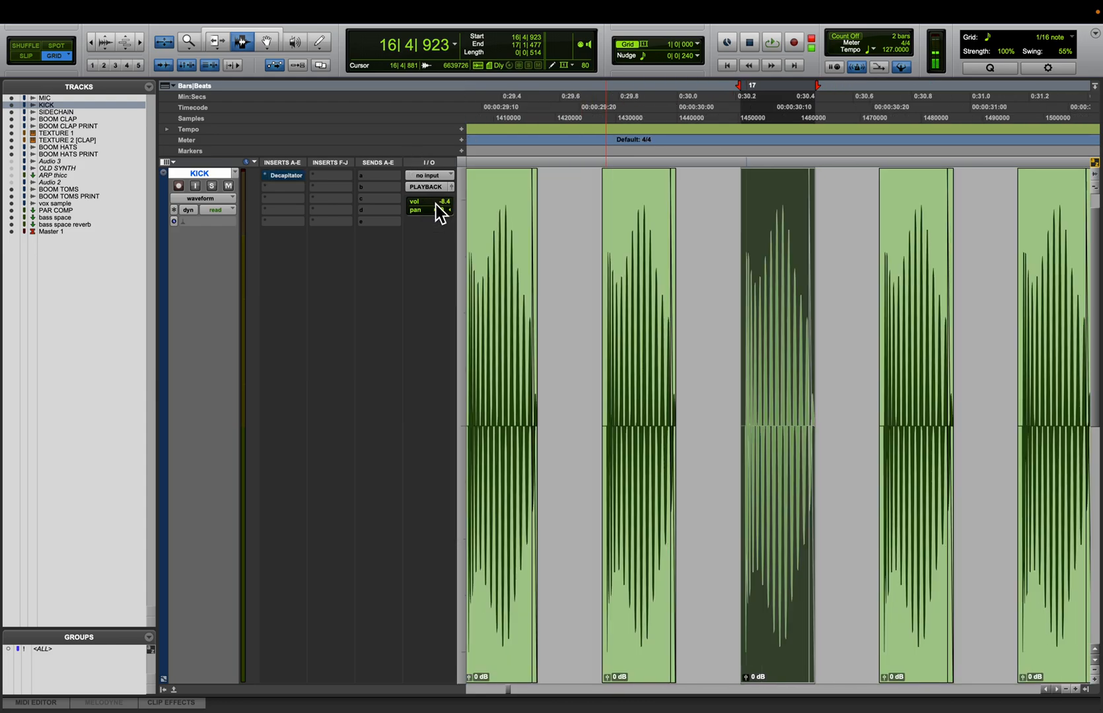
# Play the soloed kick from bar 16 to compare its sound with Decapitator bypassed and active
pyautogui.click(646, 332)
pyautogui.press('space')
pyautogui.hotkey('shift', 's')
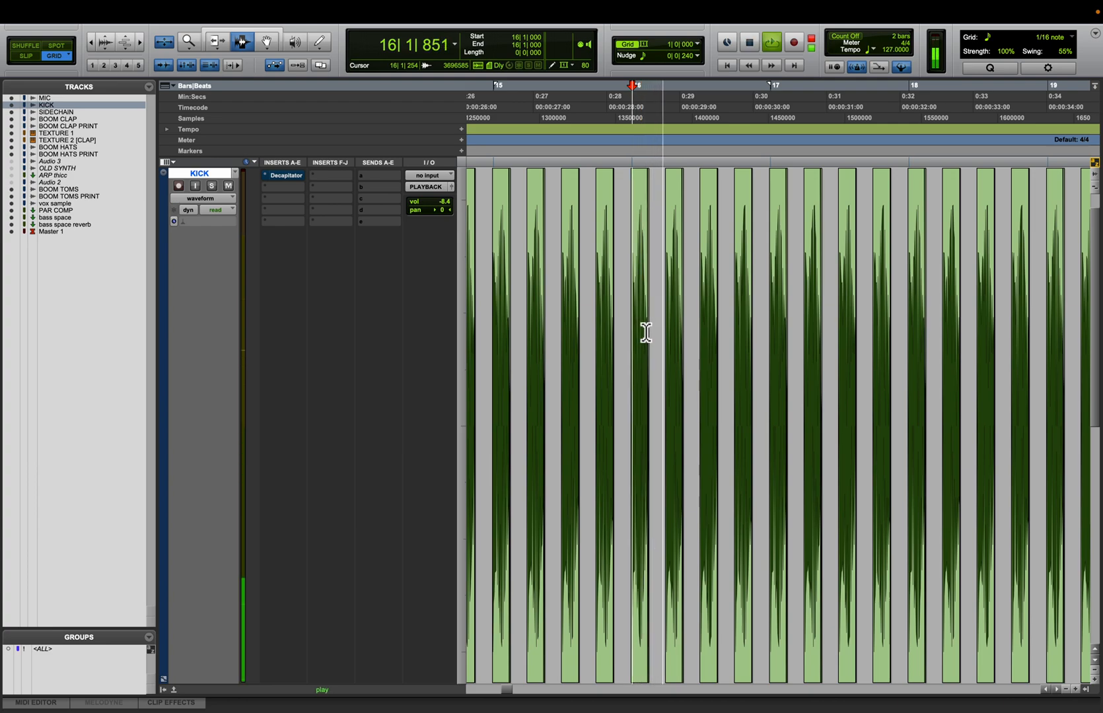
pyautogui.press('r')
pyautogui.press('r')
pyautogui.press('r')
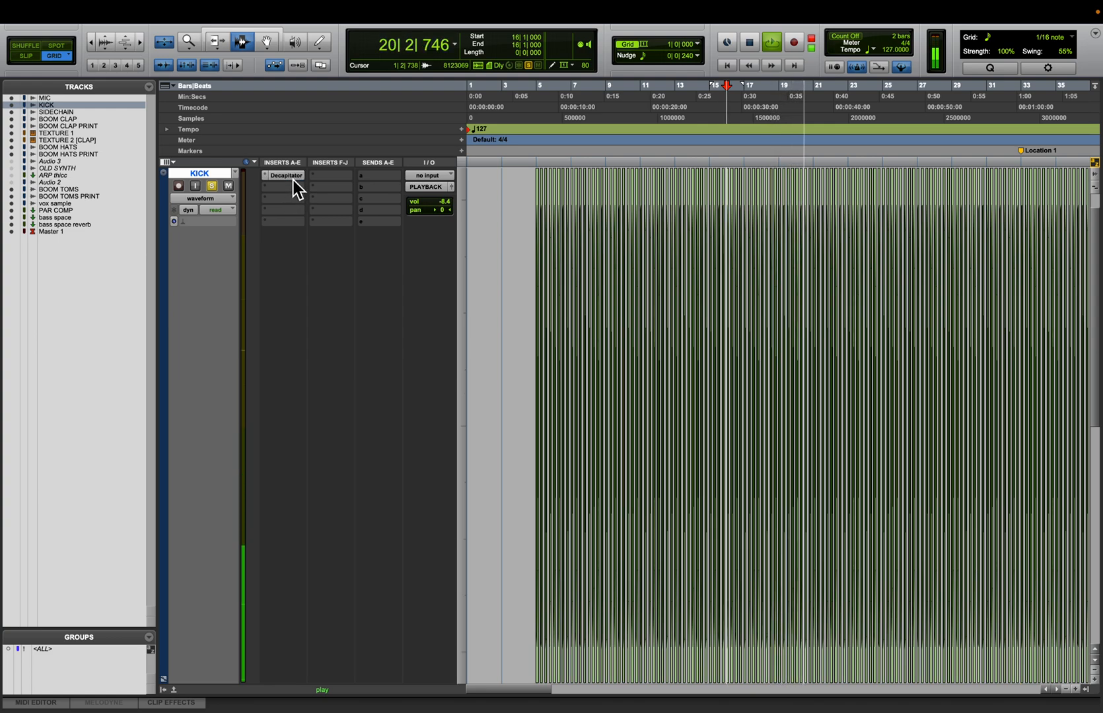
pyautogui.press('space')
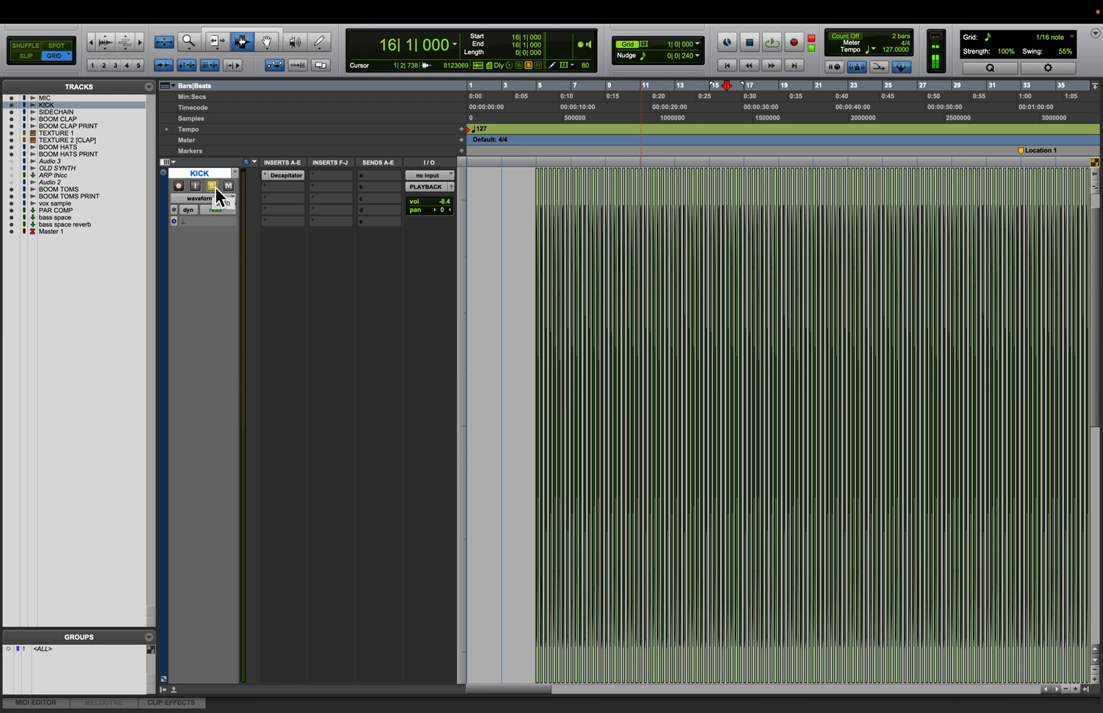
# Bring all tracks back at a uniform height that shows full insert names, and place the edit cursor on SIDECHAIN at bar 16
pyautogui.hotkey('ctrl', 'Down')
pyautogui.hotkey('ctrl', 'Down')
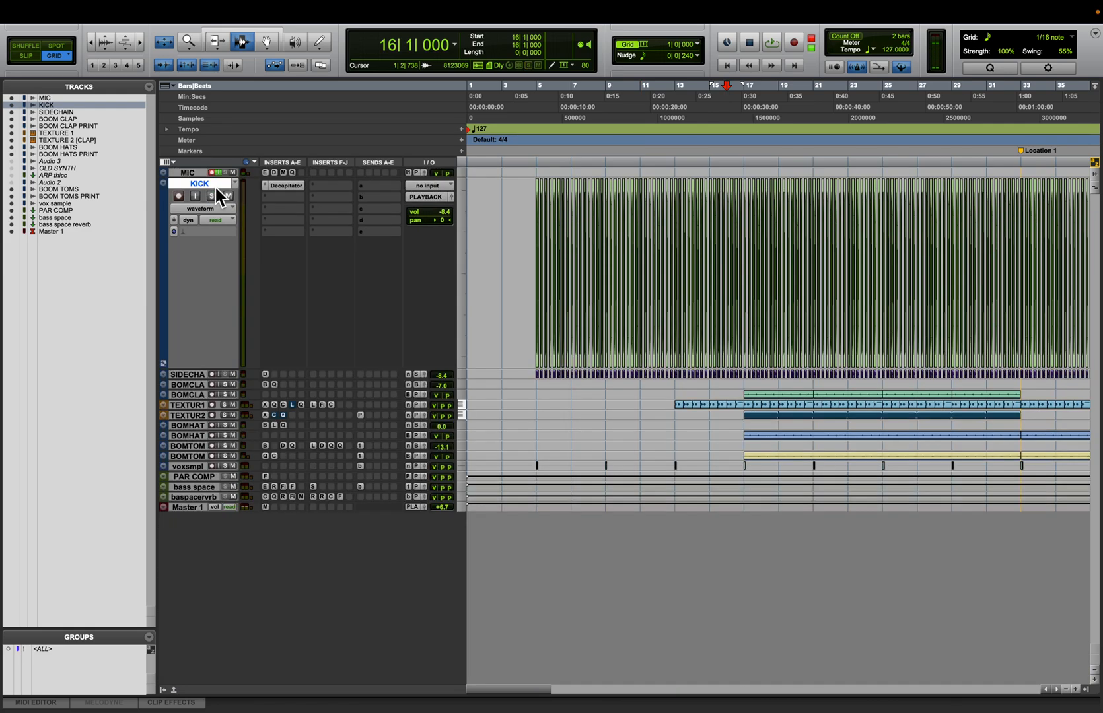
pyautogui.press('ctrl+alt+super+Down')
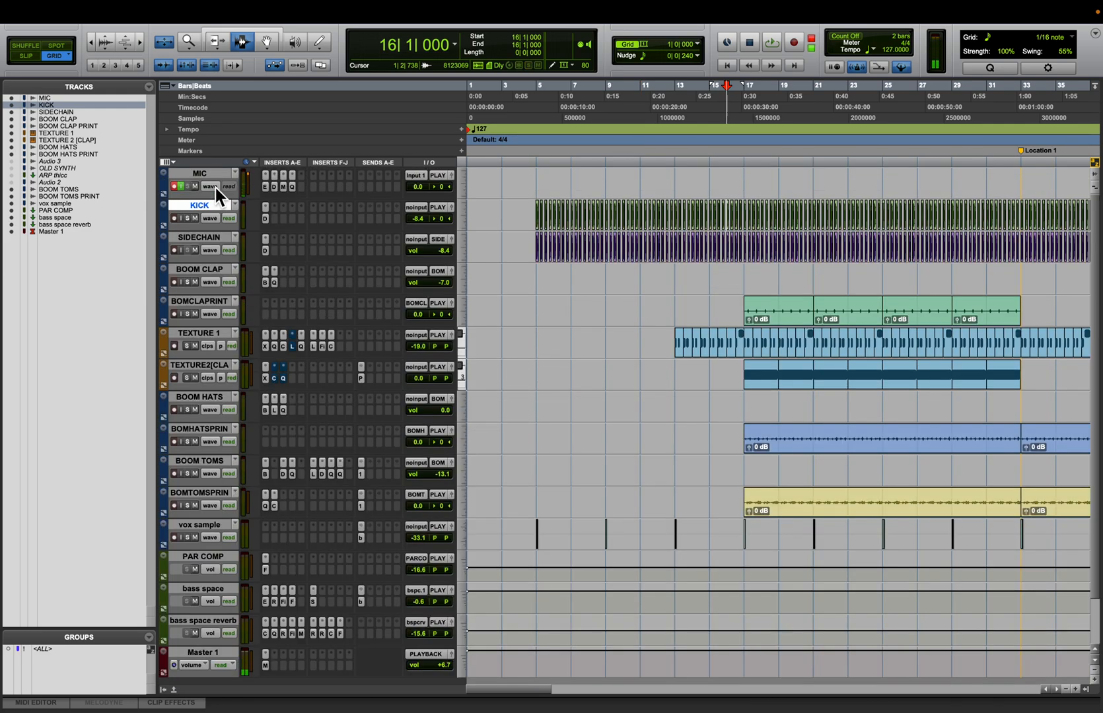
pyautogui.hotkey('ctrl', 'alt', 'Up')
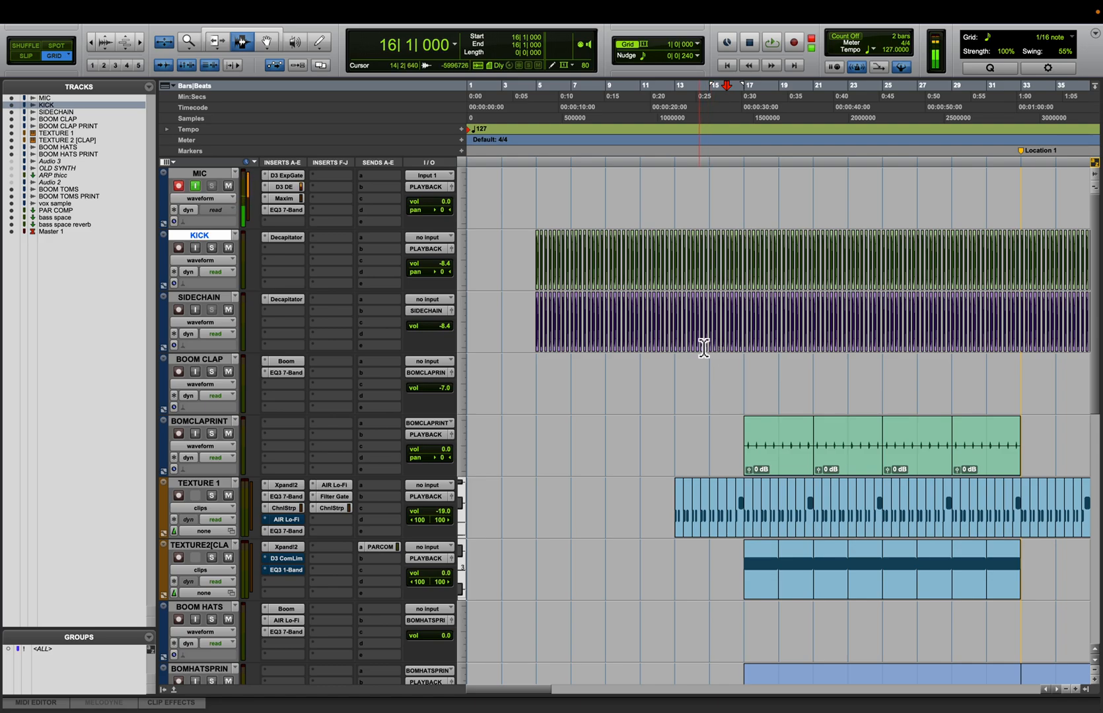
pyautogui.hscroll(4, 721, 348)
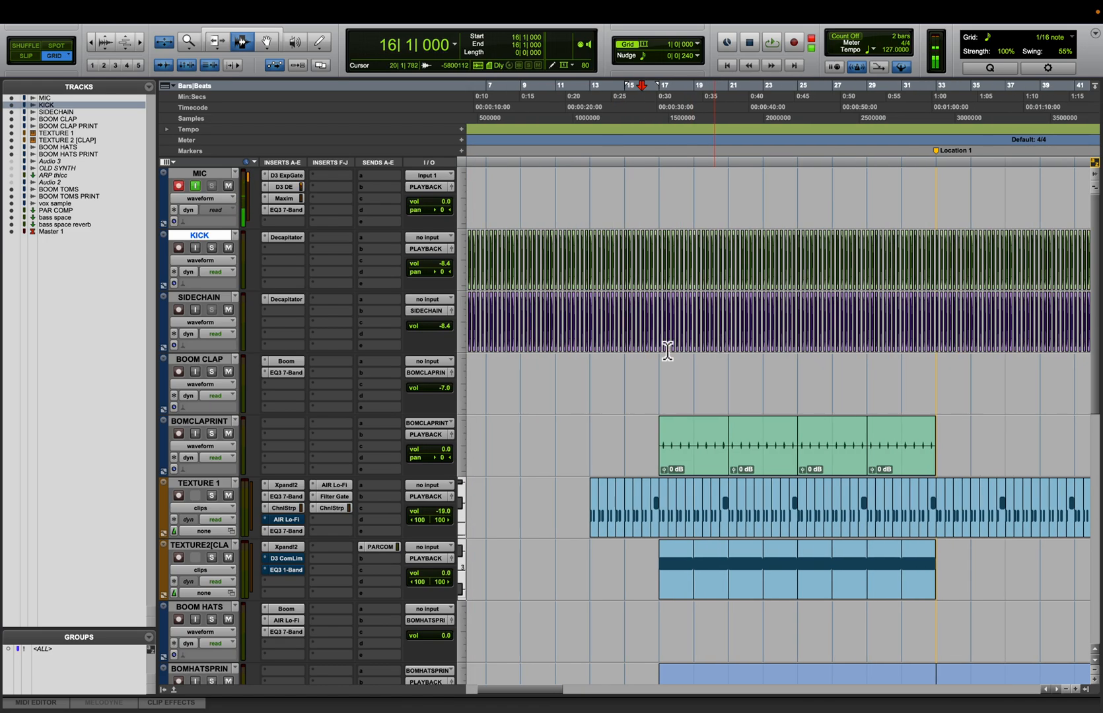
pyautogui.click(641, 345)
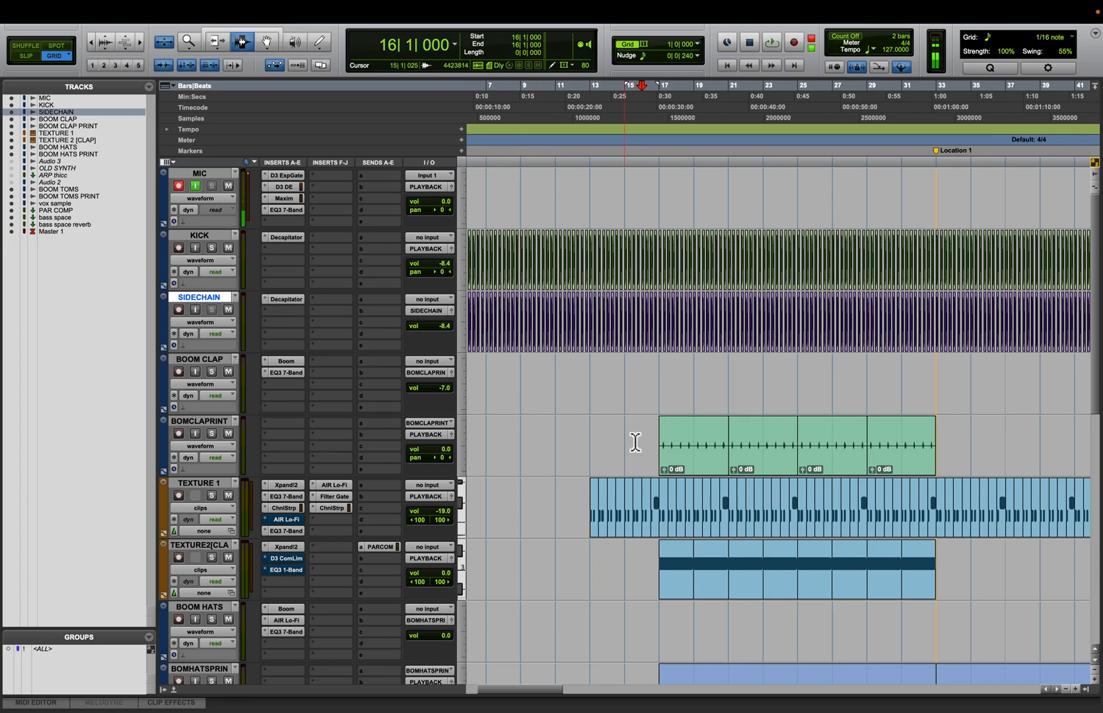
# Place the edit cursor on the BOOM CLAP track at bar 17 and route the track's output to PLAYBACK
pyautogui.scroll(-1, 628, 439)
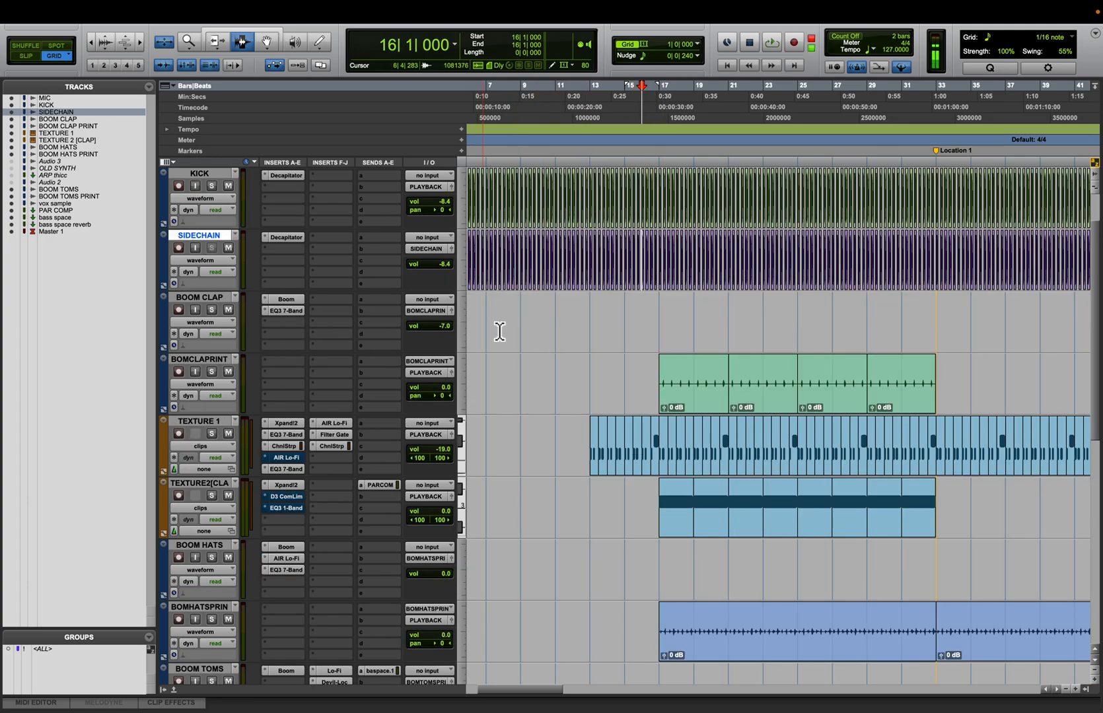
pyautogui.click(667, 348)
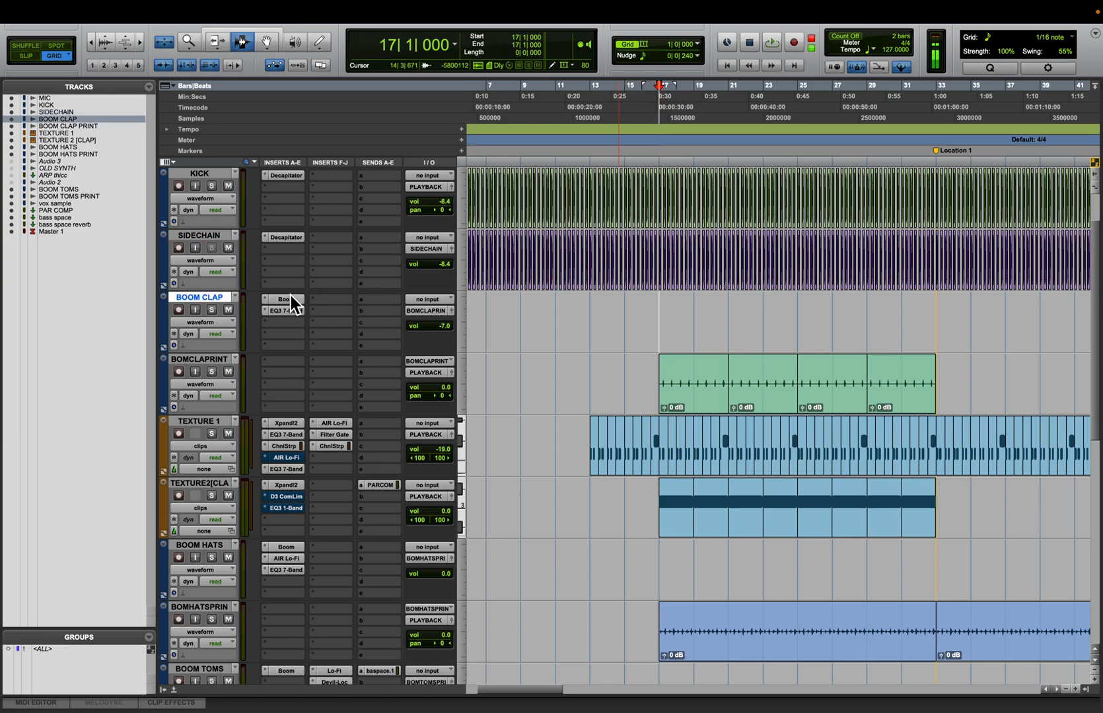
pyautogui.click(426, 312)
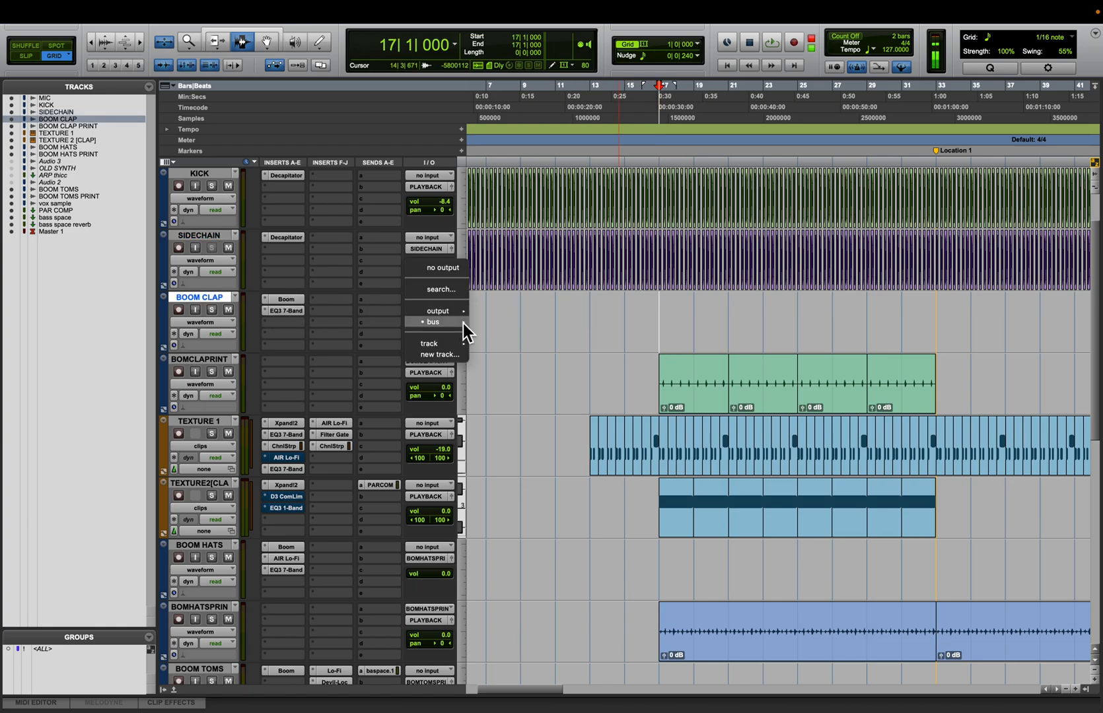
pyautogui.click(486, 317)
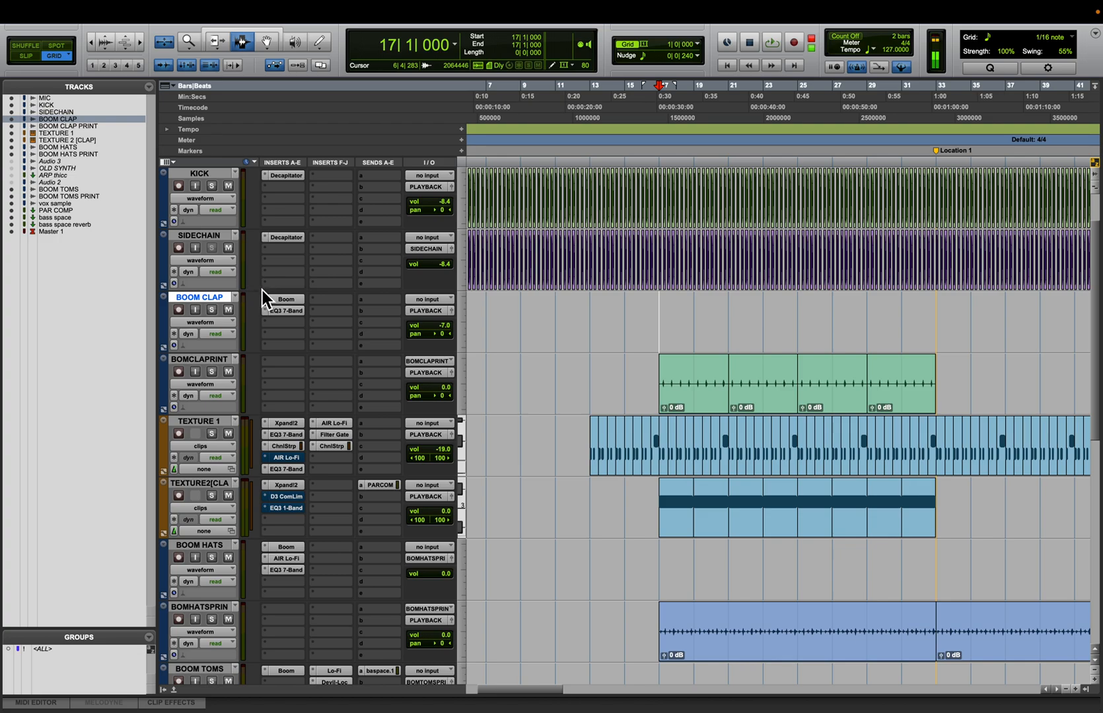
# Audition the Boom drum machine's pattern on the BOOM CLAP track and examine the track's EQ3 7-Band settings
pyautogui.click(283, 302)
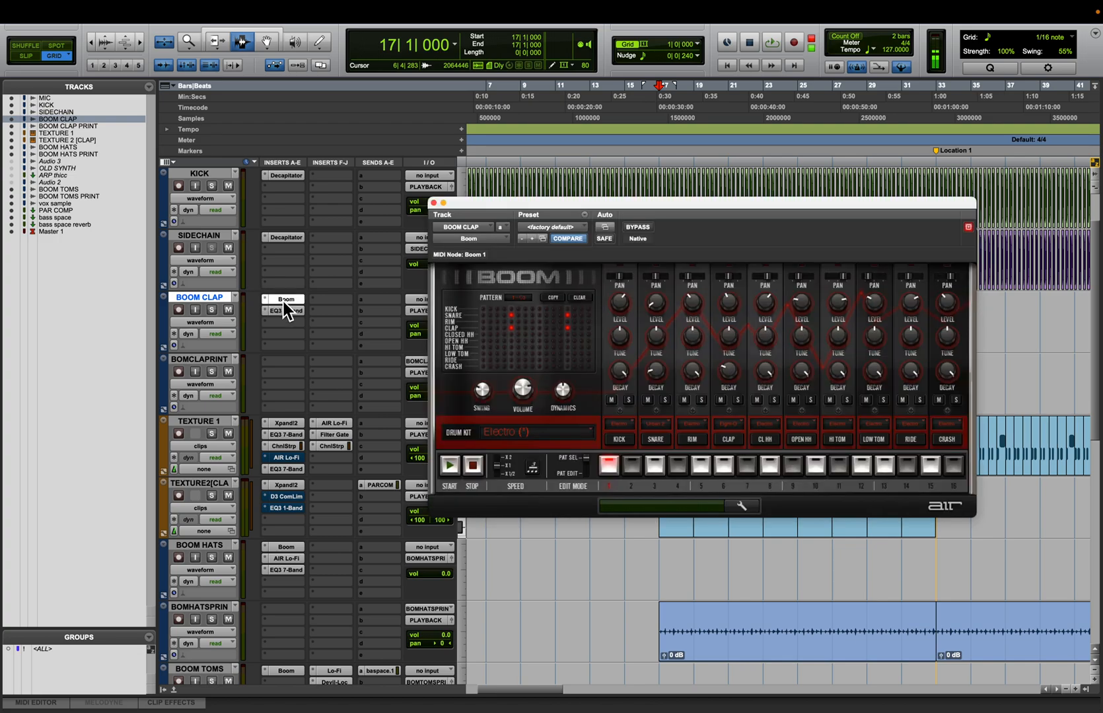
pyautogui.click(455, 467)
pyautogui.click(470, 464)
pyautogui.click(433, 203)
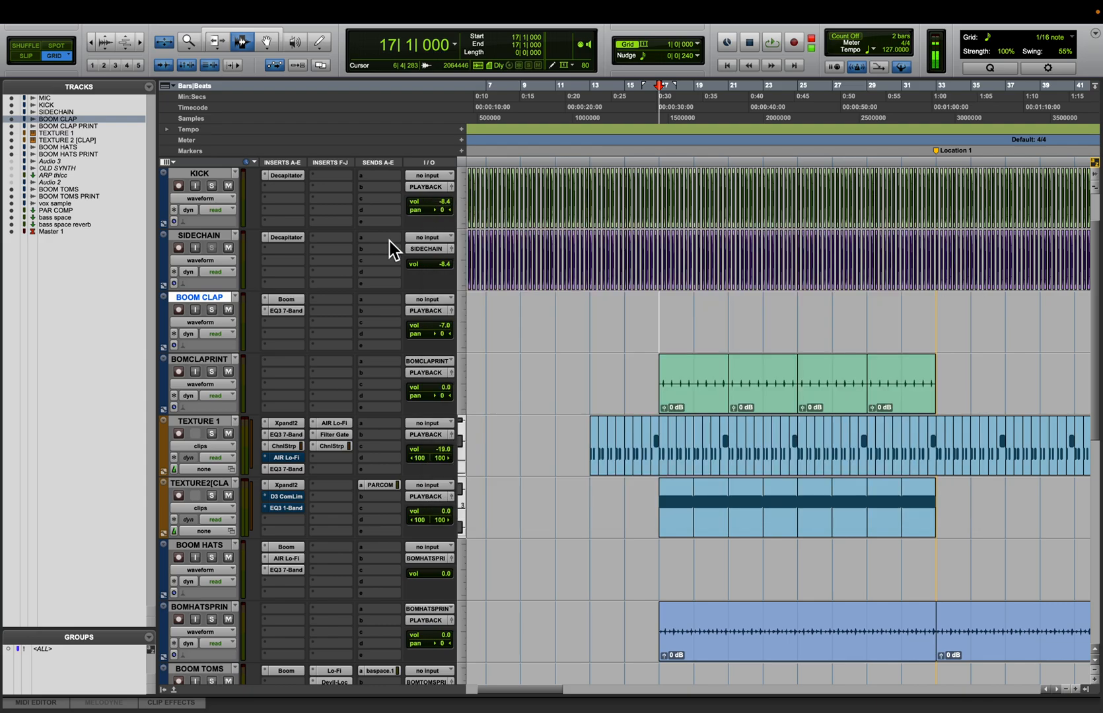
pyautogui.click(286, 311)
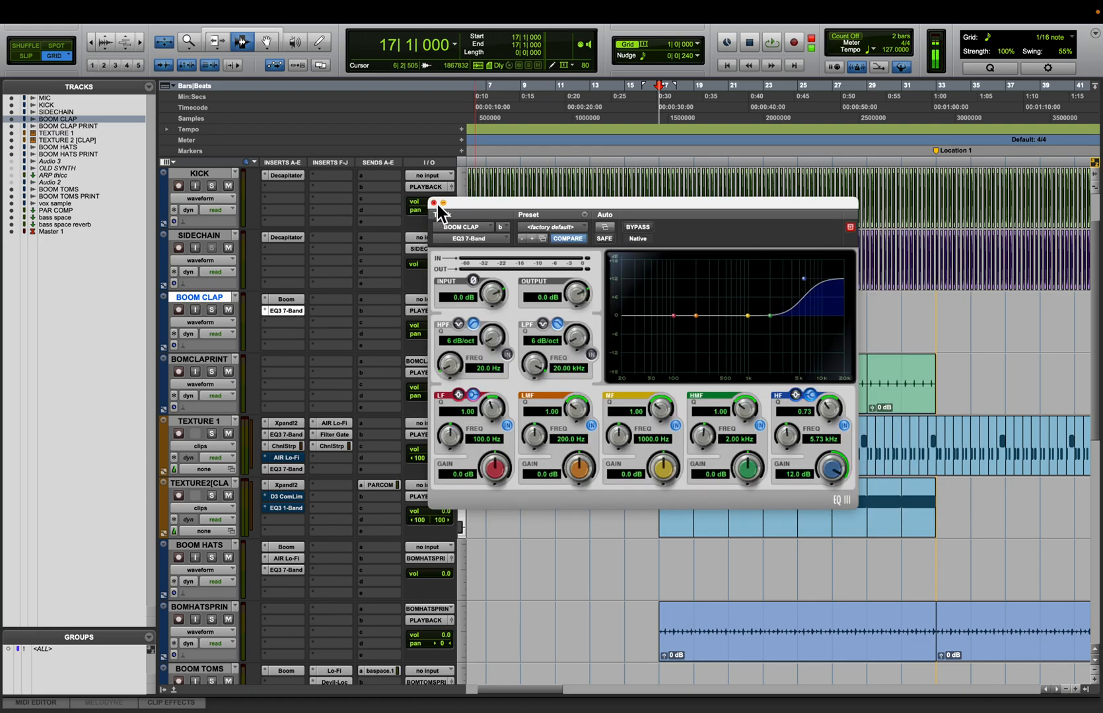
pyautogui.click(434, 203)
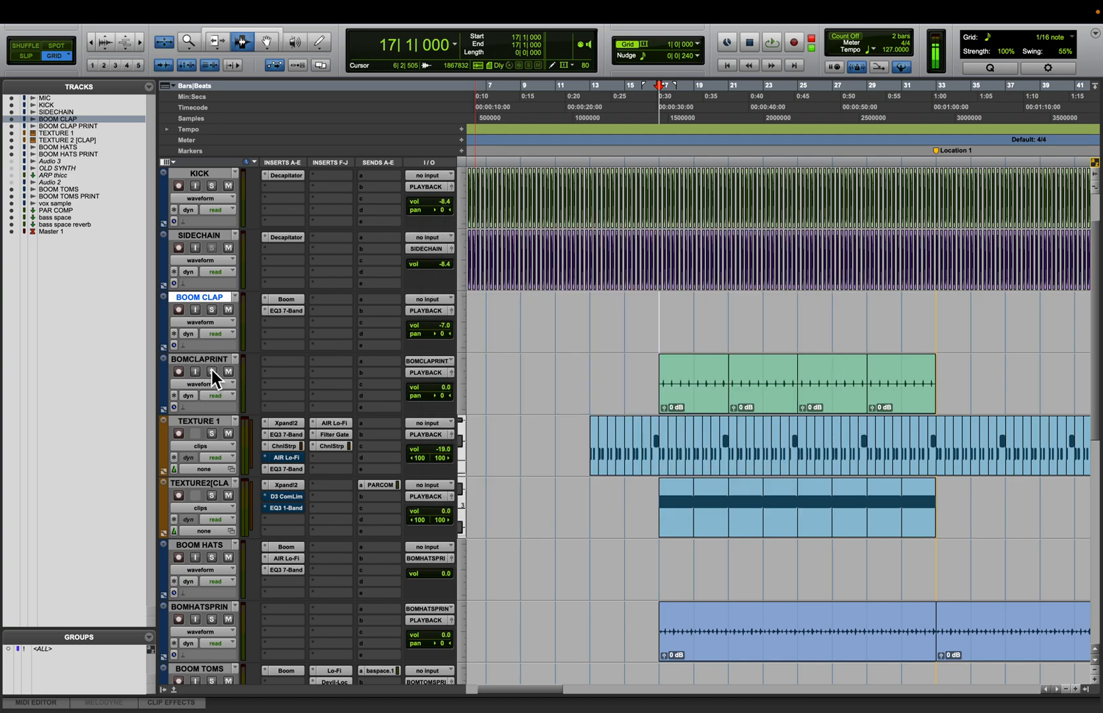
# Select individual printed clap clips on BOOM CLAP PRINT and place the edit cursor on that track at bar 14
pyautogui.doubleClick(682, 387)
pyautogui.doubleClick(779, 396)
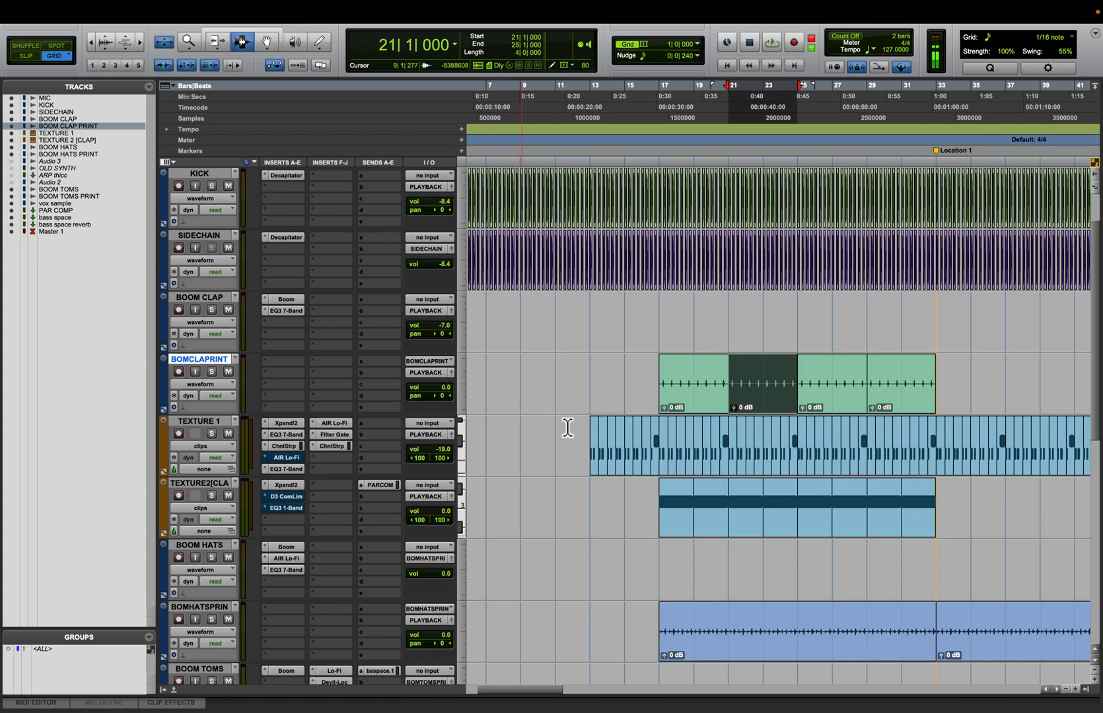
pyautogui.click(613, 397)
pyautogui.scroll(-4, 614, 403)
pyautogui.scroll(4, 613, 400)
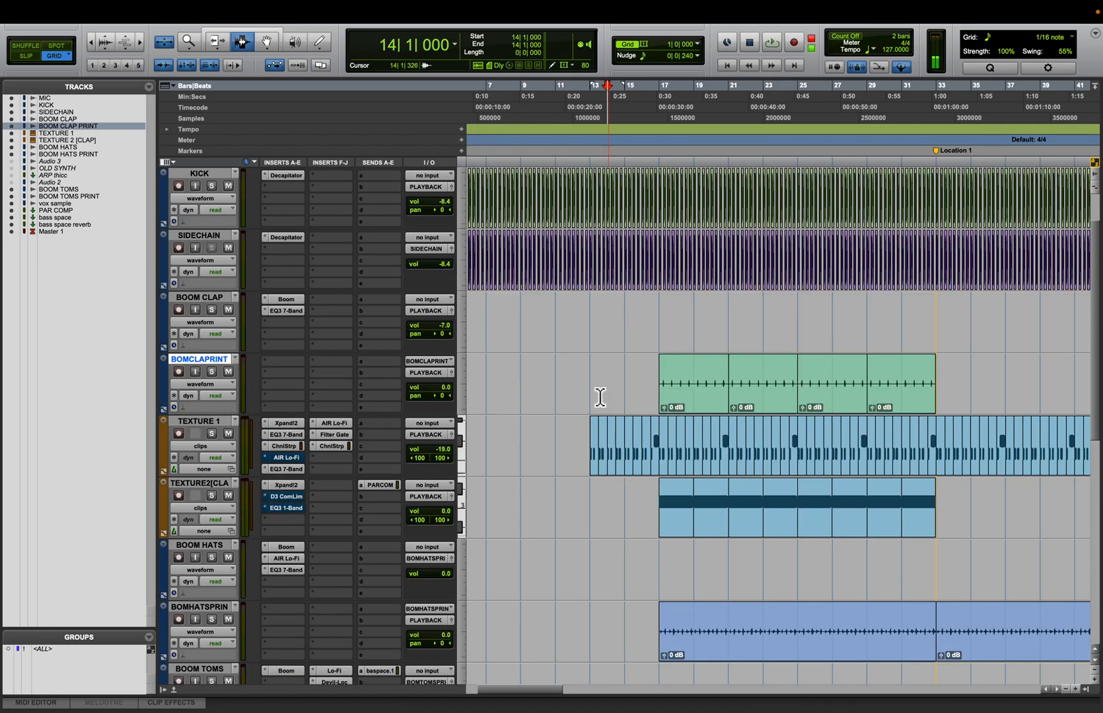
# Solo the TEXTURE 2 [CLAP] track and play it from bar 16
pyautogui.click(223, 423)
pyautogui.keyDown('shift'); pyautogui.click(222, 489); pyautogui.keyUp('shift')
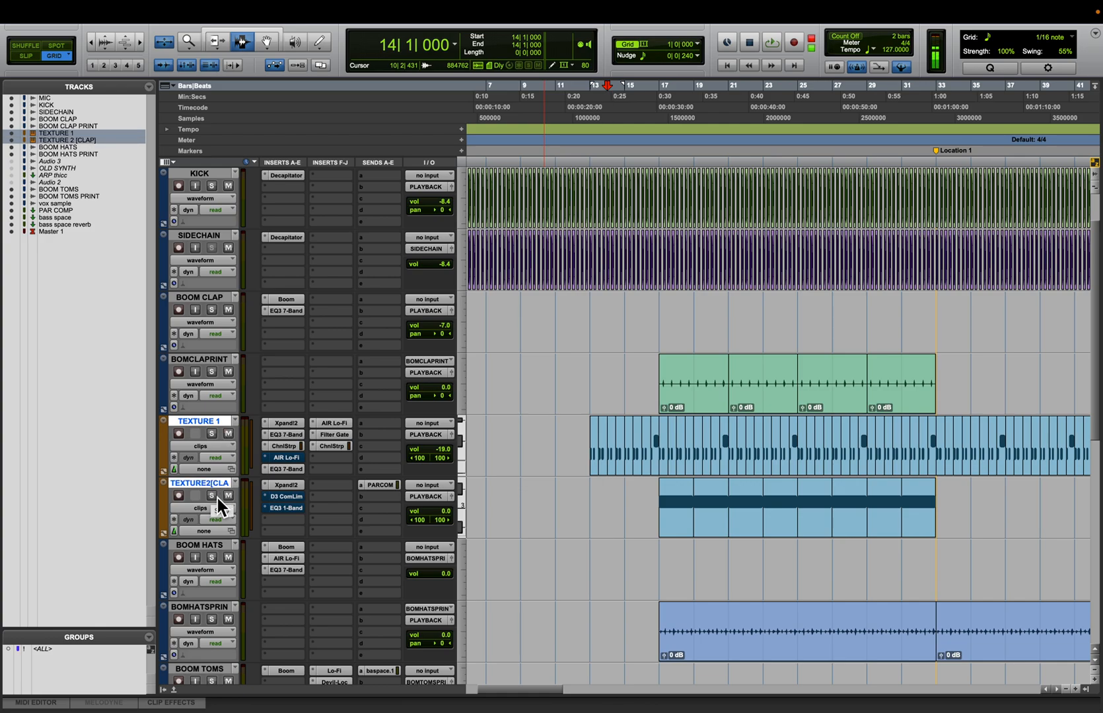
pyautogui.click(212, 496)
pyautogui.press('space')
pyautogui.press('space')
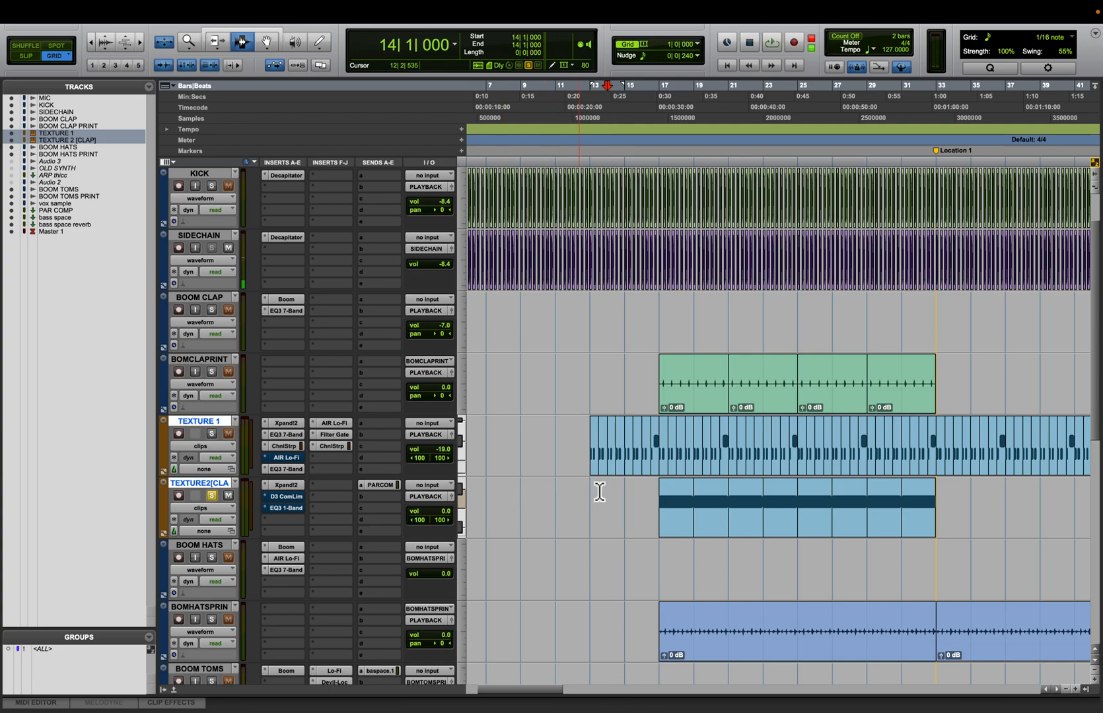
pyautogui.click(650, 492)
pyautogui.press('space')
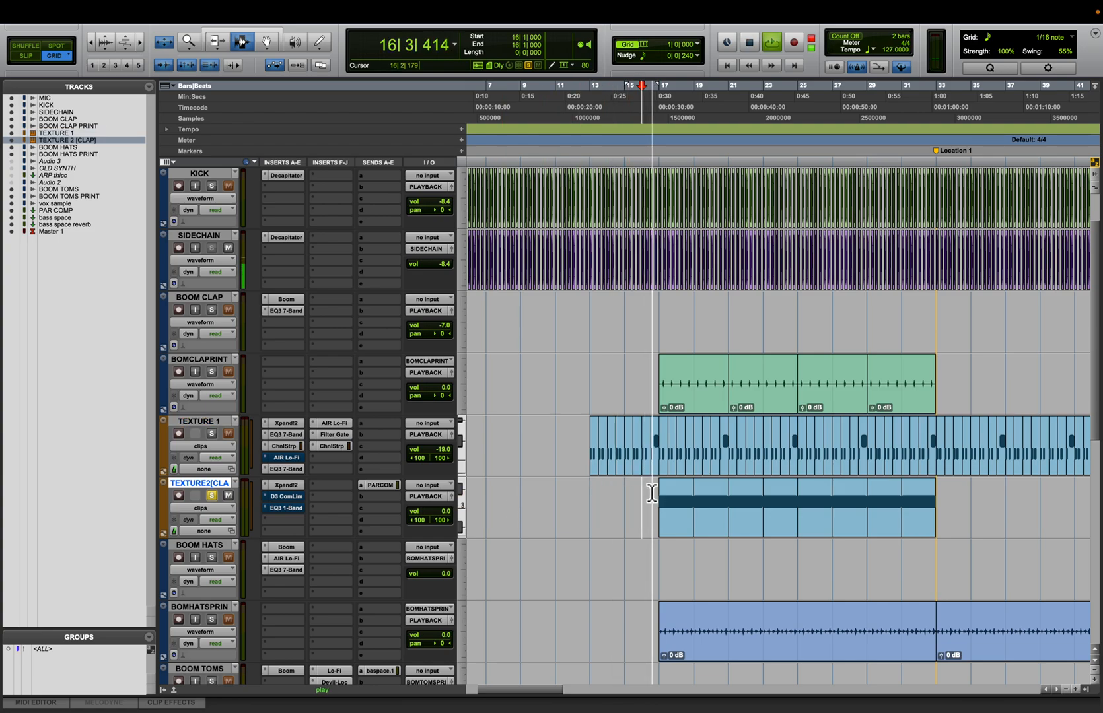
# Add TEXTURE 1, BOOM CLAP PRINT and KICK to the solo one by one during playback to audition the layered parts
pyautogui.click(212, 434)
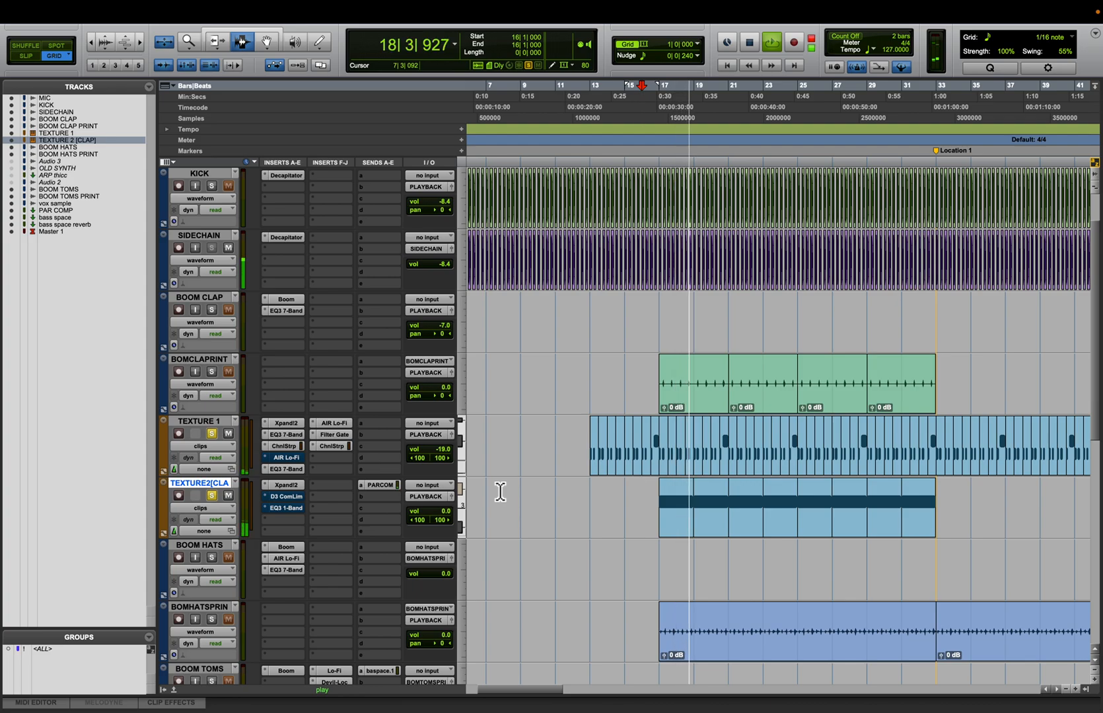
pyautogui.click(213, 374)
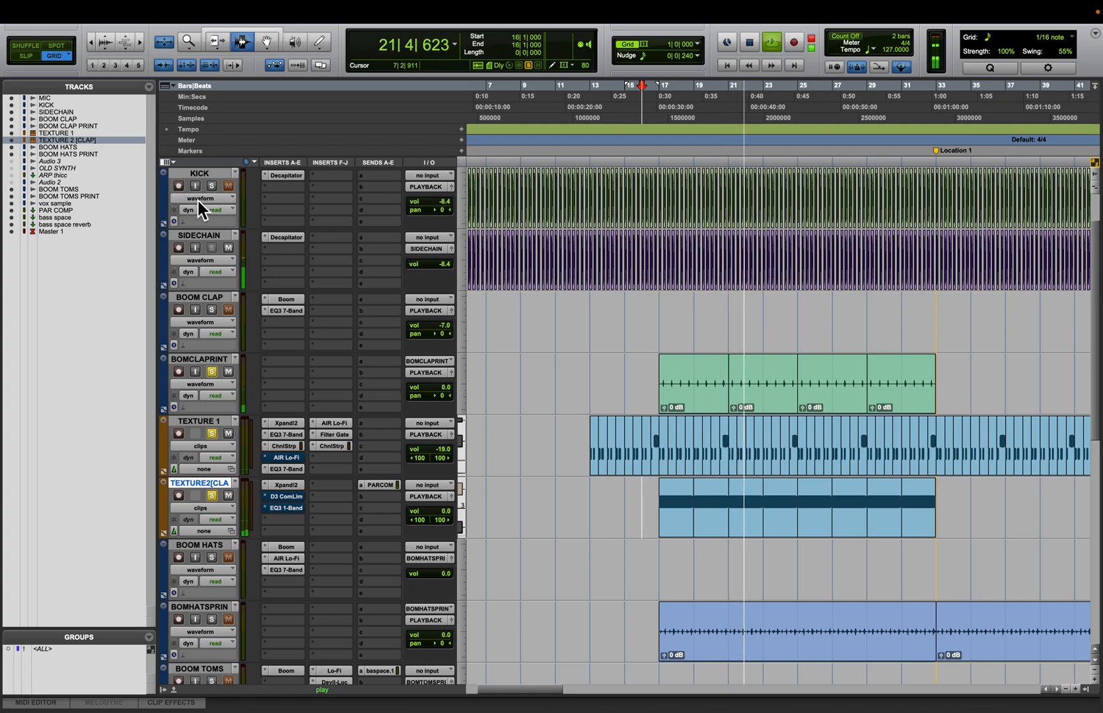
pyautogui.click(212, 186)
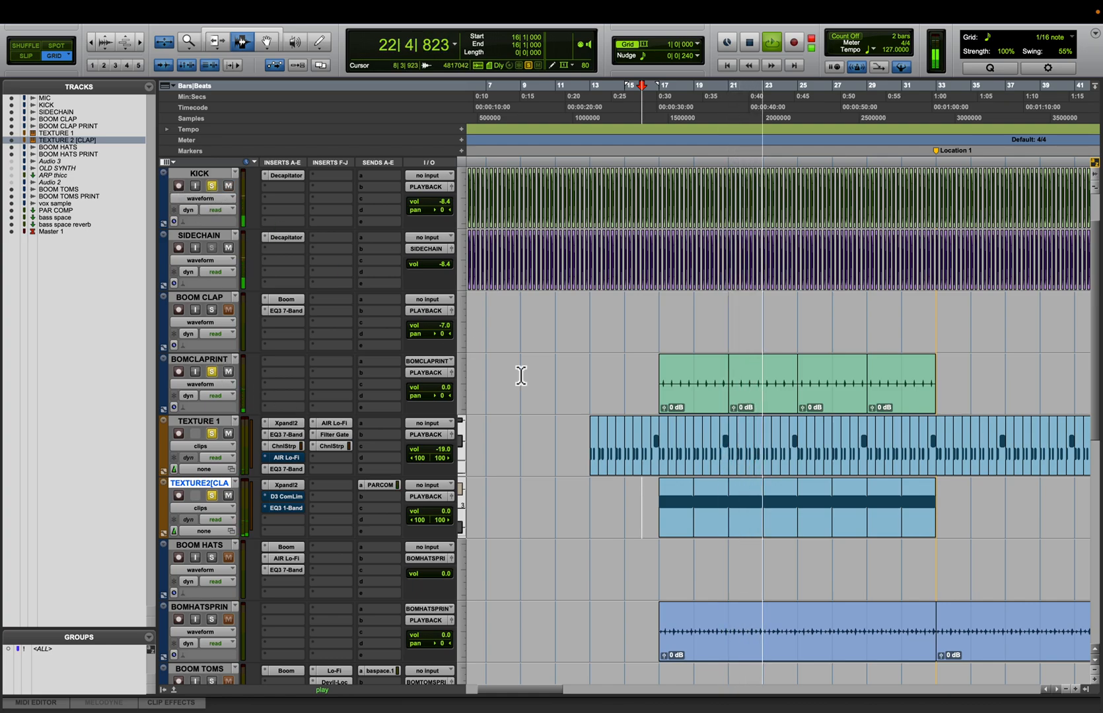
pyautogui.press('space')
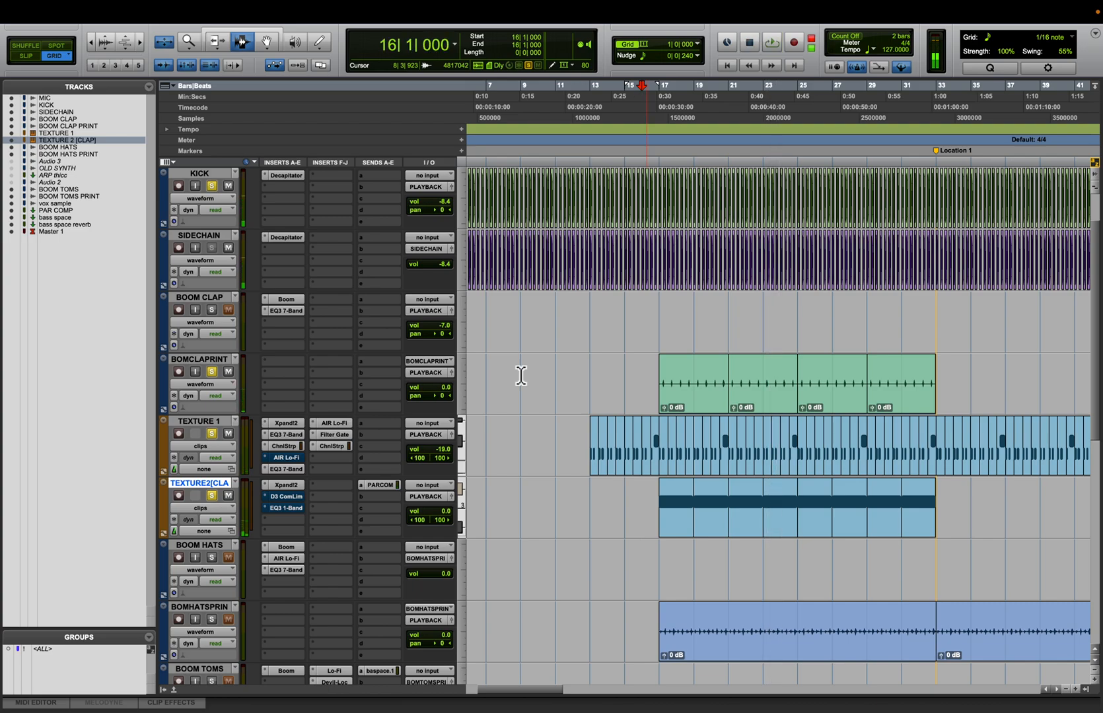
# Clear all solos, select TEXTURE 1, and enlarge the tracks by two height steps
pyautogui.keyDown('alt'); pyautogui.click(212, 436); pyautogui.keyUp('alt')
pyautogui.click(216, 422)
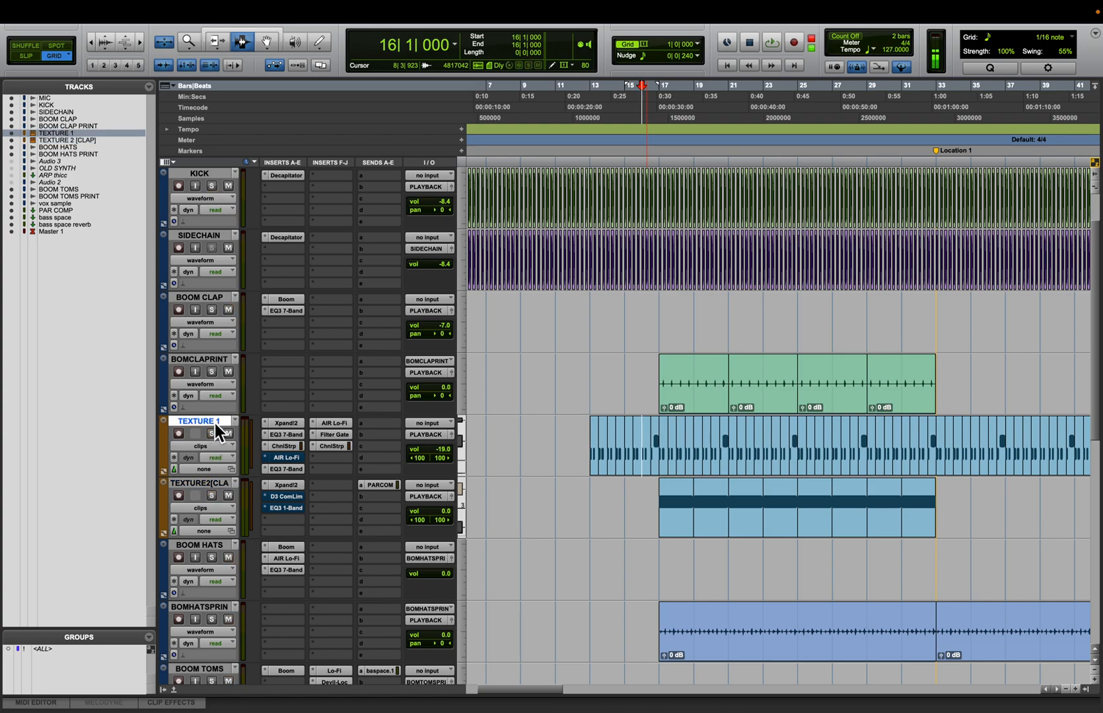
pyautogui.hotkey('ctrl', 'alt', 'Up')
pyautogui.hotkey('ctrl', 'alt', 'Up')
pyautogui.scroll(-20, 359, 470)
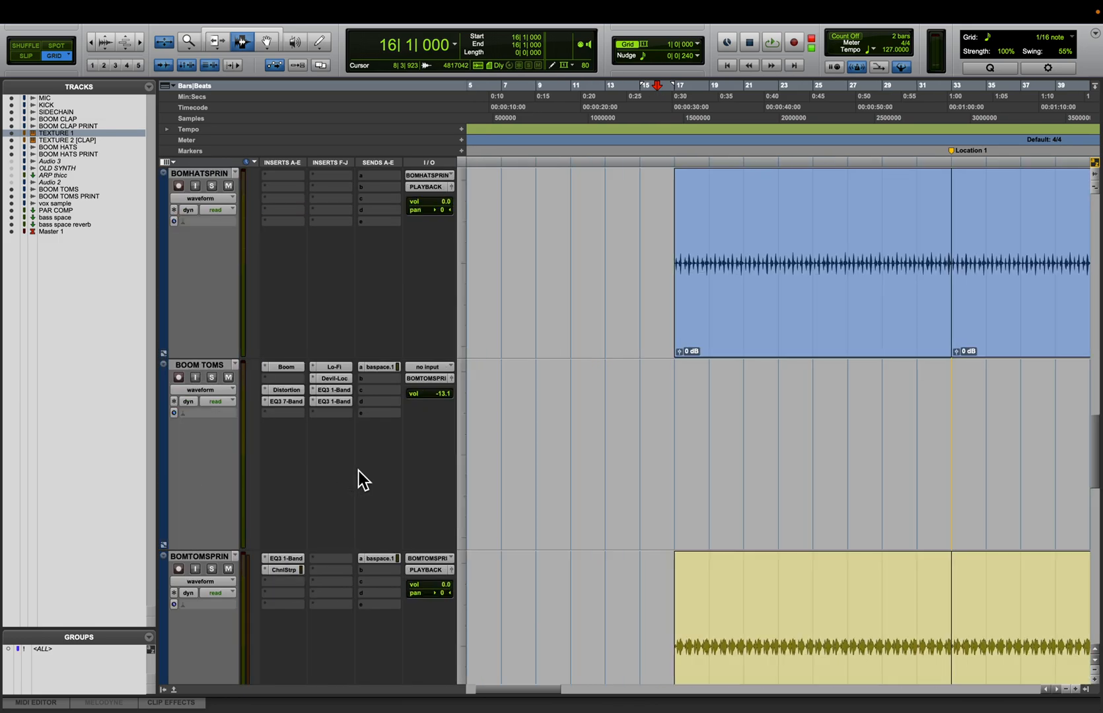
pyautogui.scroll(15, 358, 470)
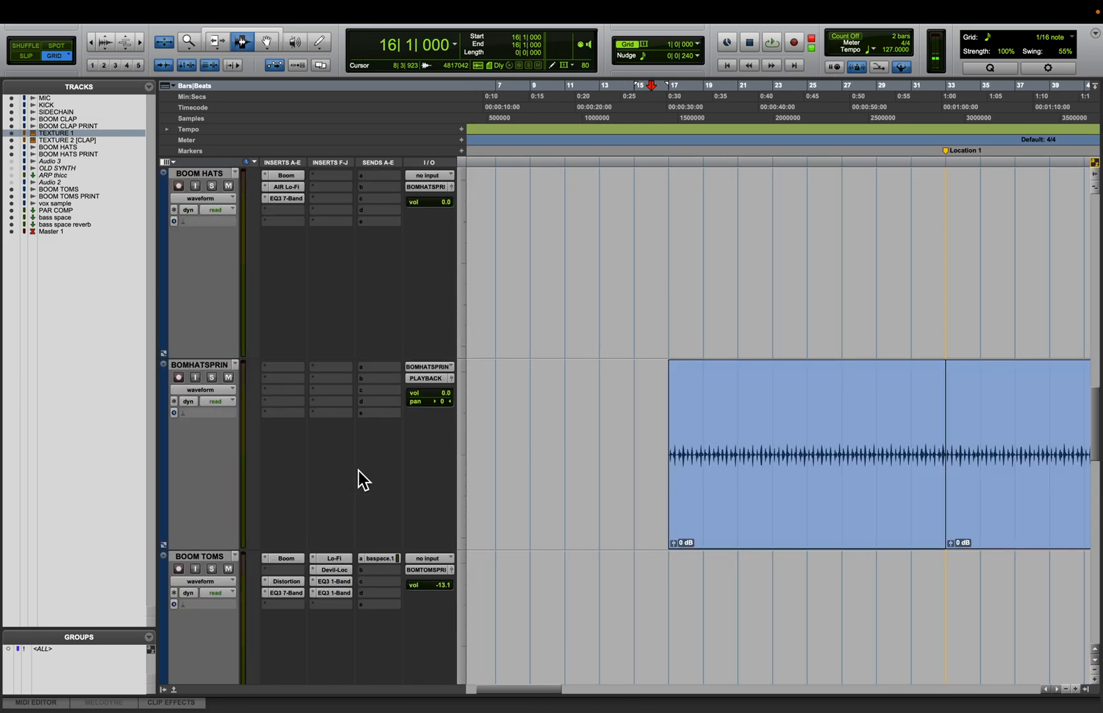
pyautogui.scroll(6, 359, 470)
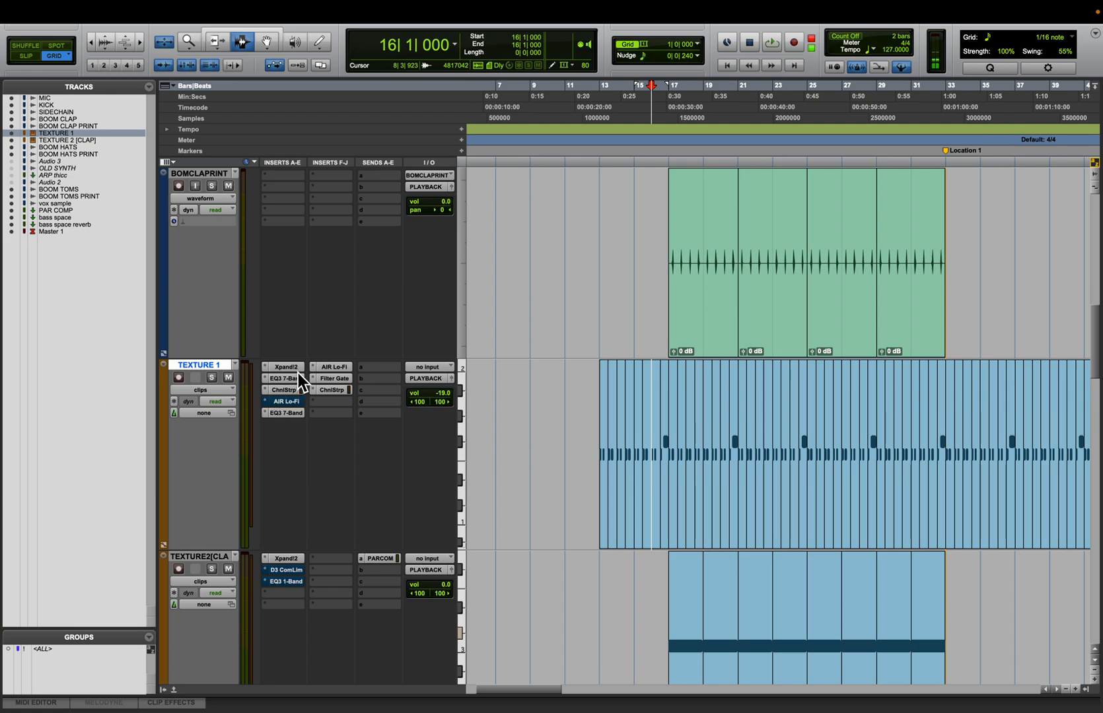
# Examine the Xpand!2 instrument on TEXTURE 1 and the track's MIDI notes between bars 15 and 17
pyautogui.click(298, 371)
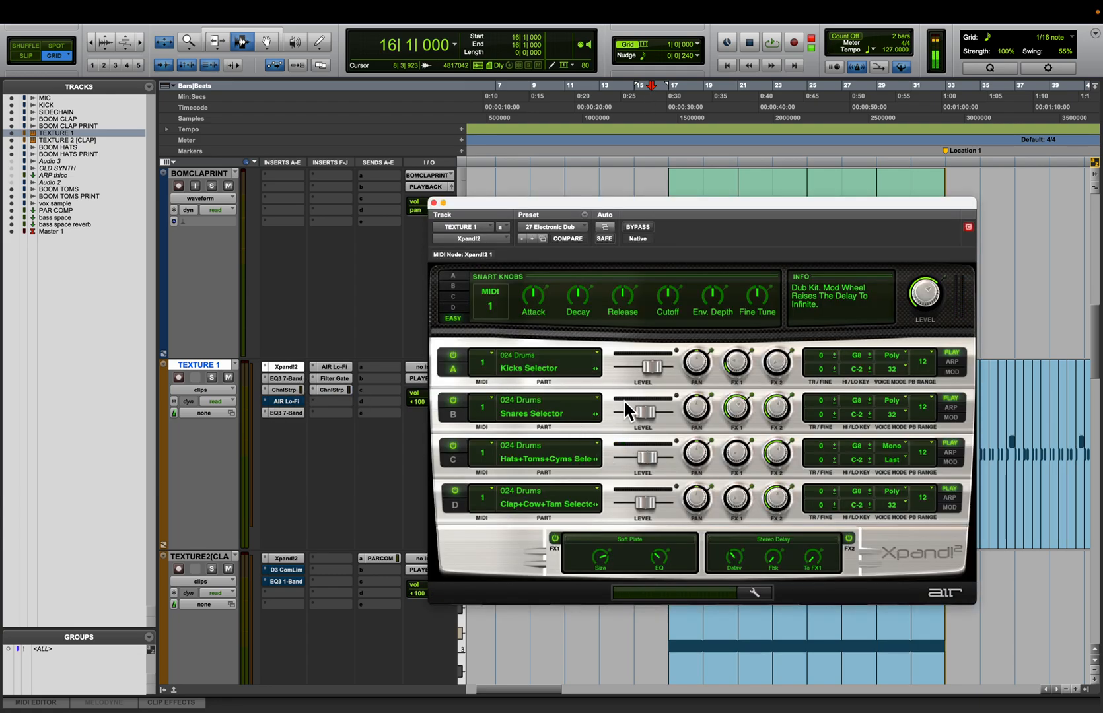
pyautogui.click(434, 202)
pyautogui.click(298, 371)
pyautogui.click(434, 202)
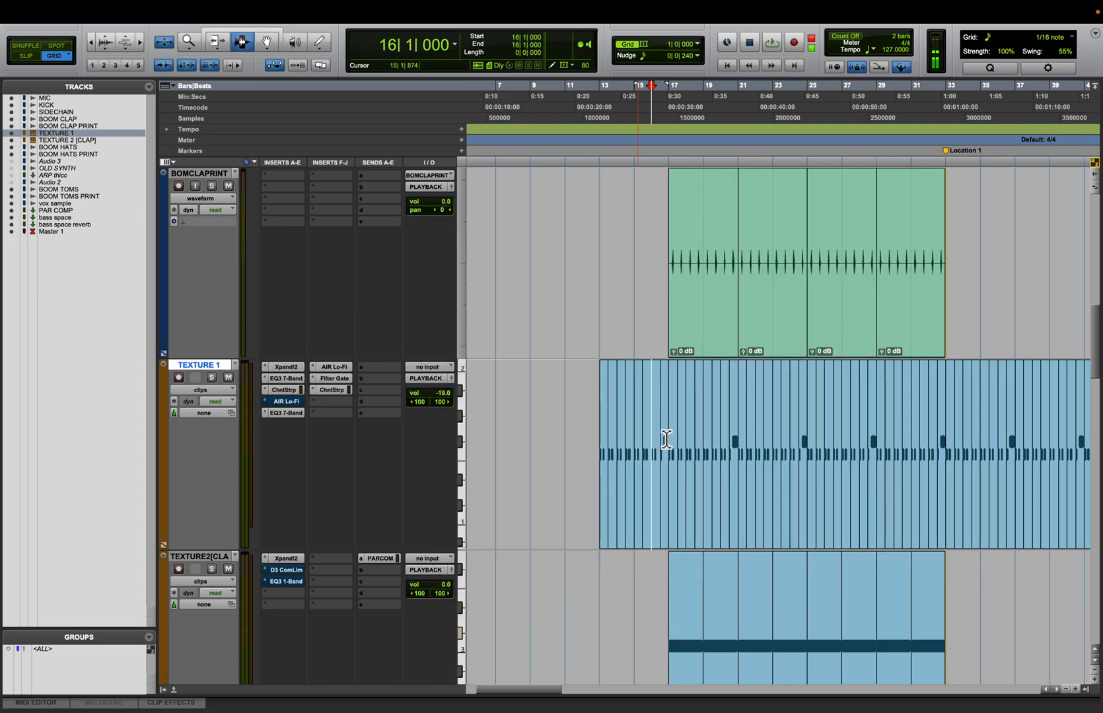
pyautogui.press('t')
pyautogui.press('t')
pyautogui.press('t')
pyautogui.press('t')
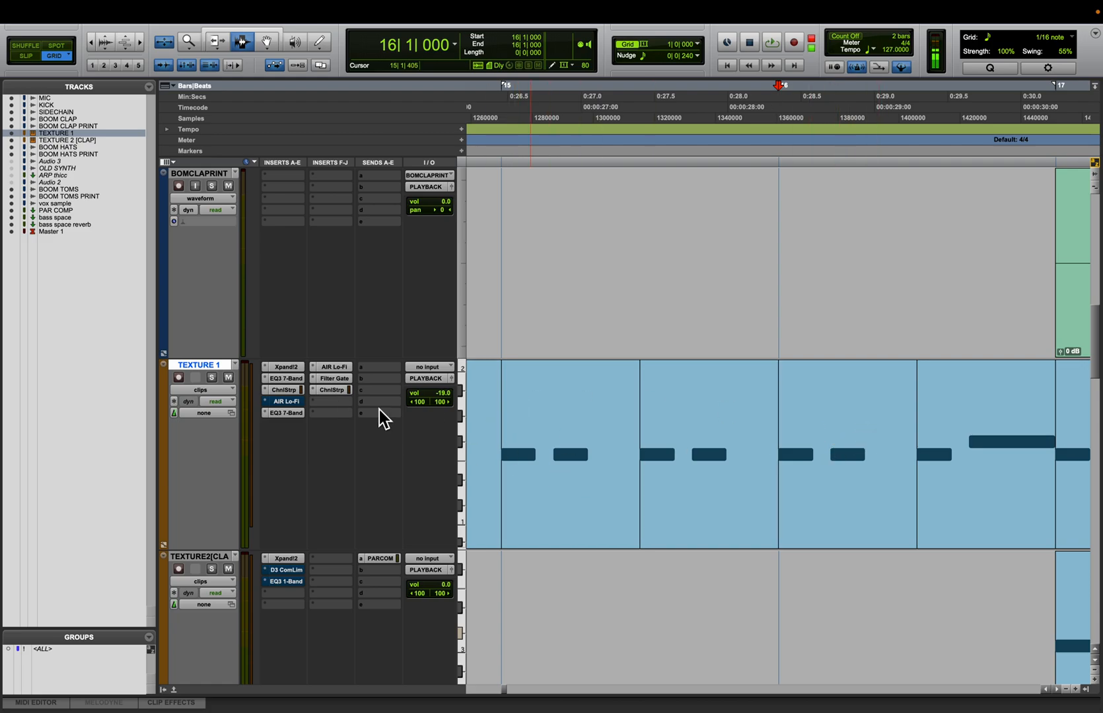
# Examine the band settings of the first EQ3 7-Band, directly after Xpand!2 on TEXTURE 1
pyautogui.click(287, 380)
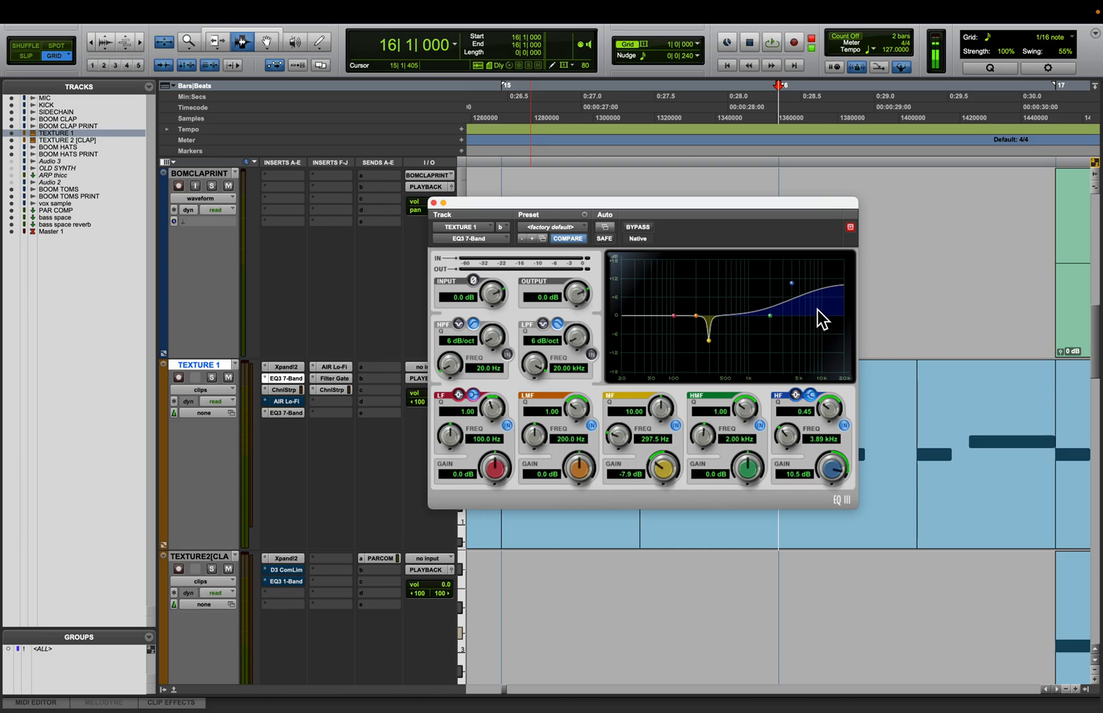
pyautogui.click(434, 202)
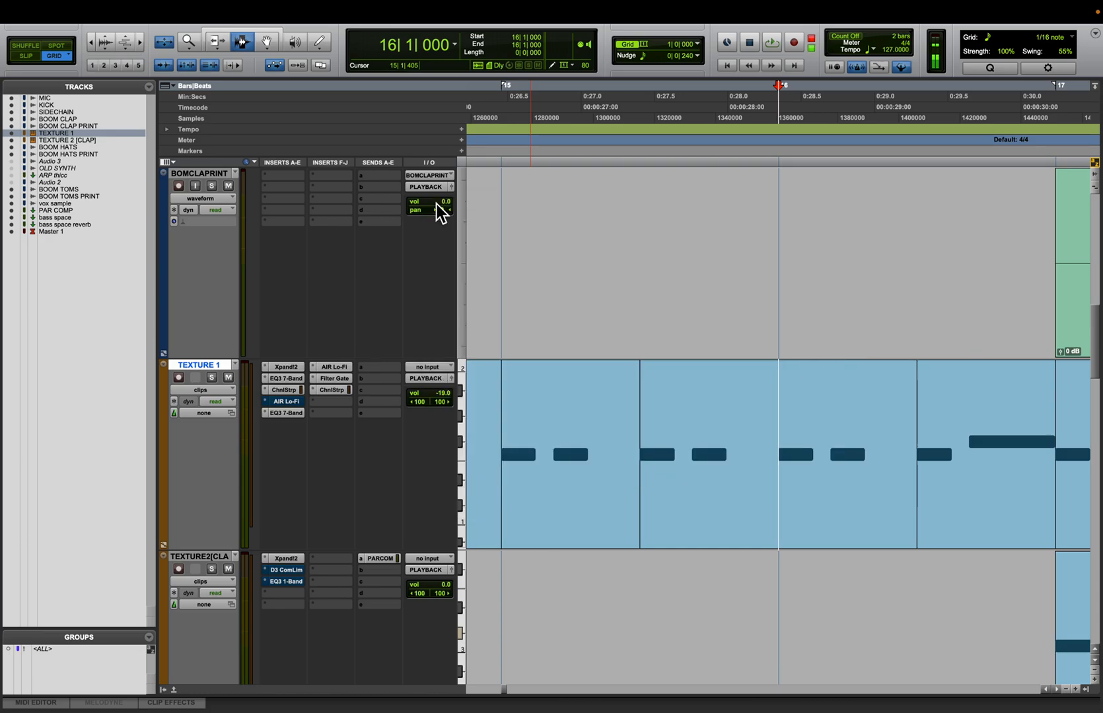
pyautogui.click(286, 378)
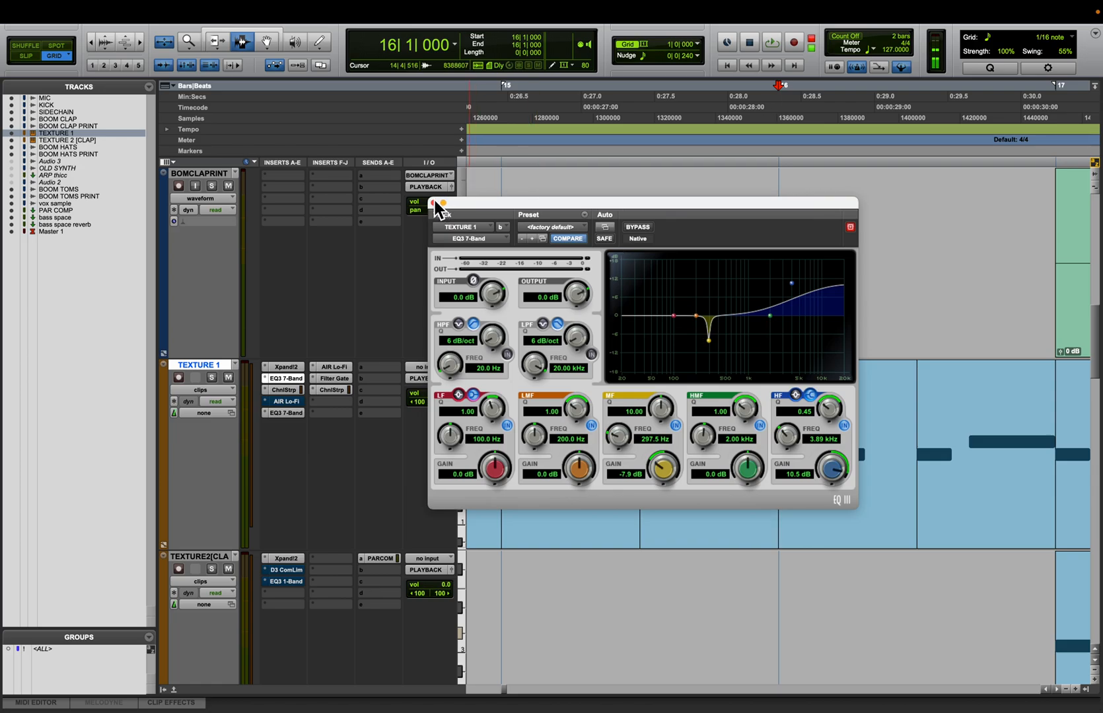
pyautogui.click(434, 203)
# Examine both AIR Lo-Fi inserts and the EQ3 7-Band between them on TEXTURE 1
pyautogui.click(292, 402)
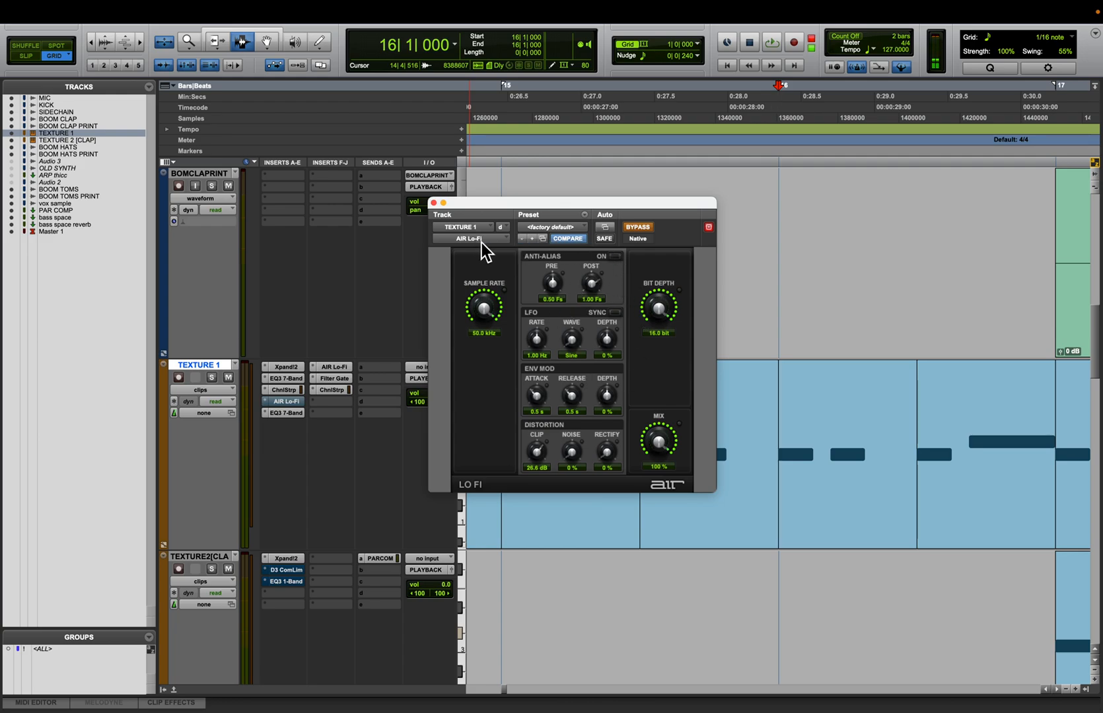
pyautogui.click(433, 203)
pyautogui.click(293, 414)
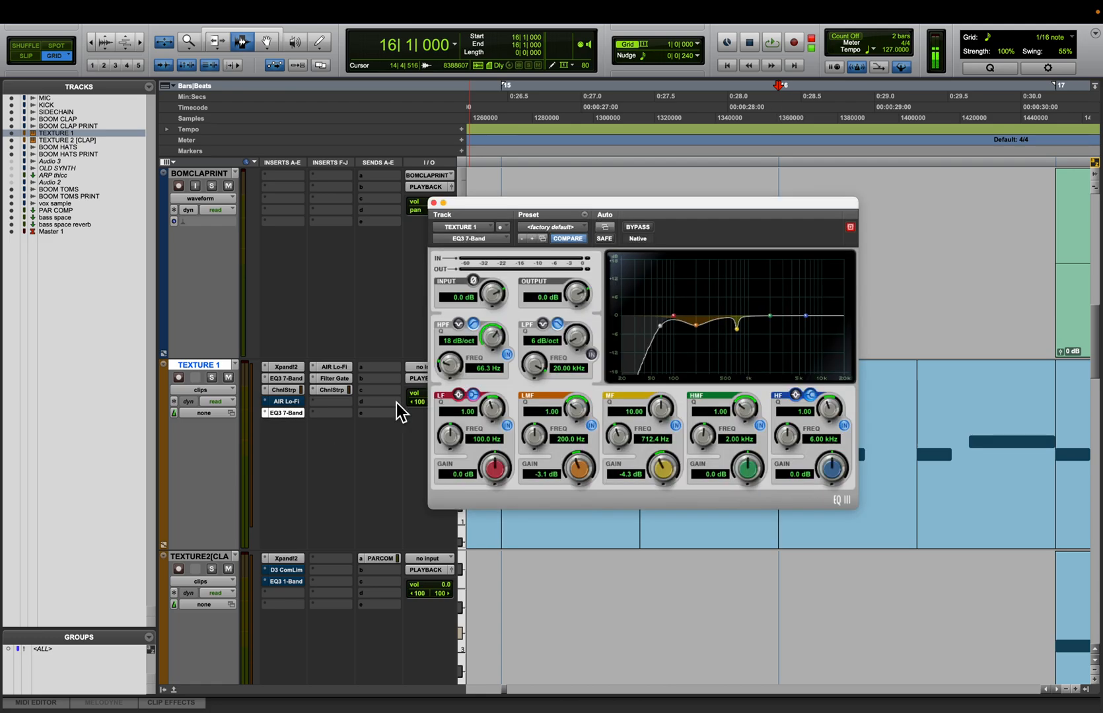
pyautogui.click(434, 202)
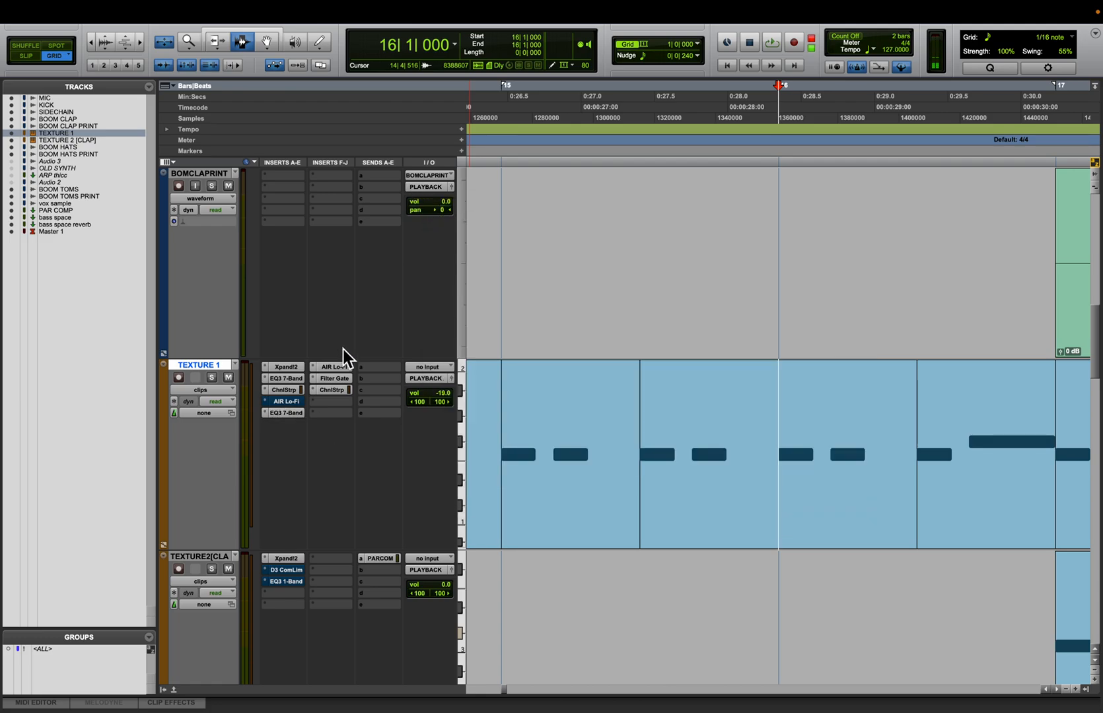
pyautogui.click(345, 367)
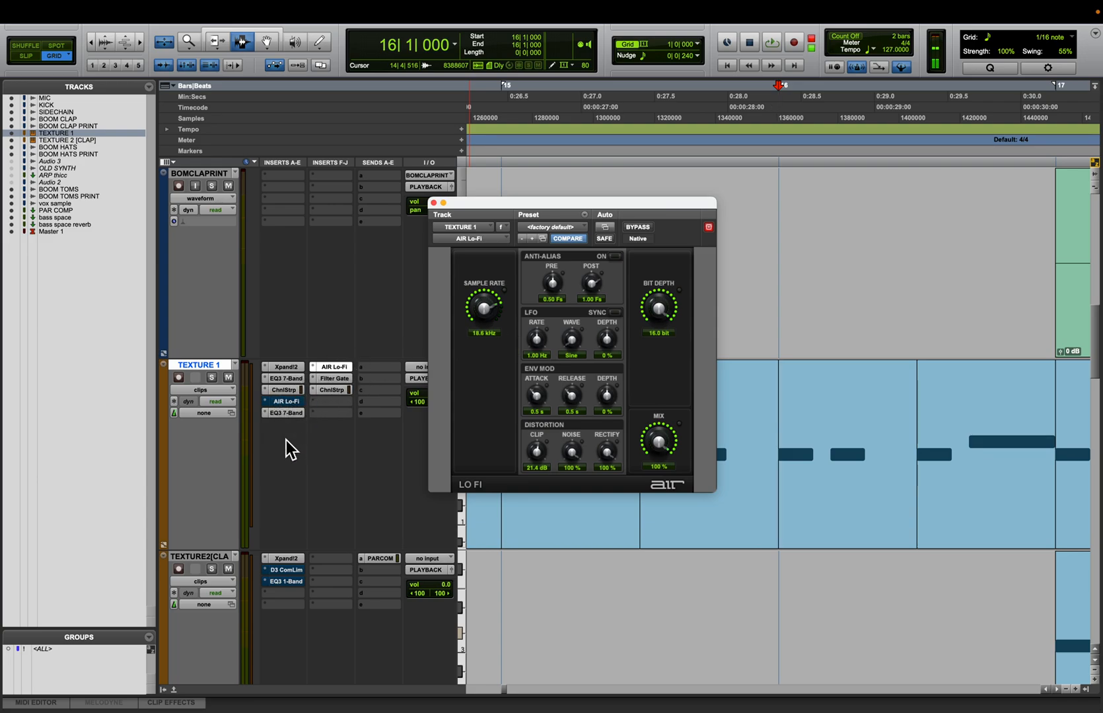
pyautogui.click(288, 414)
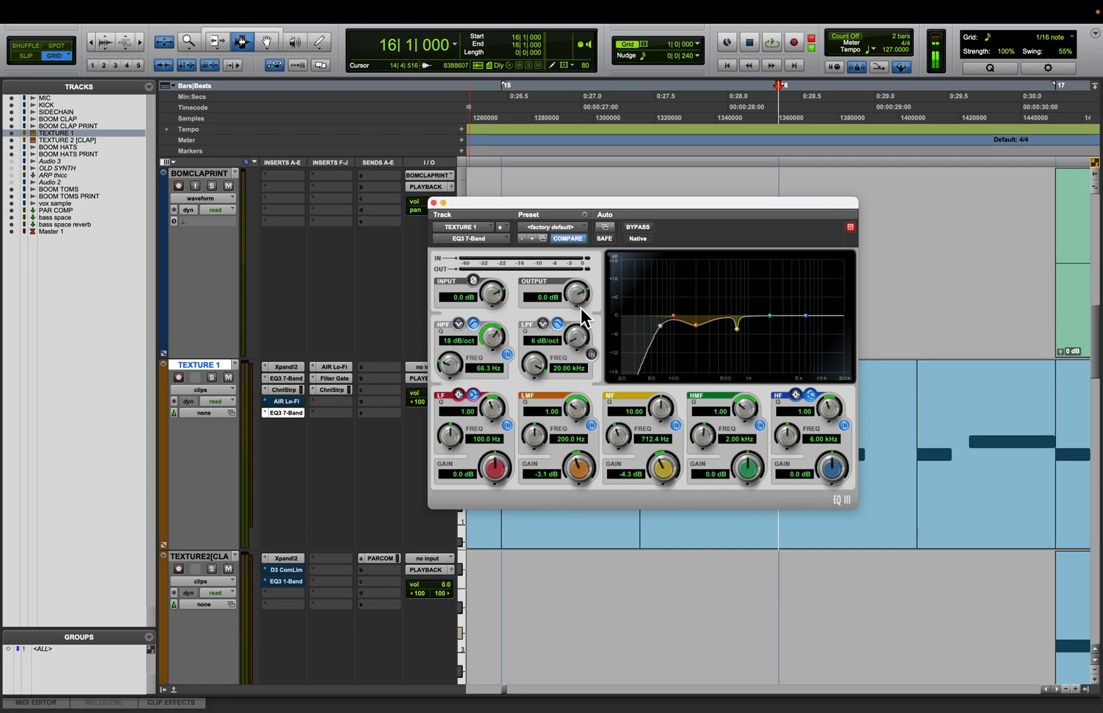
pyautogui.click(434, 204)
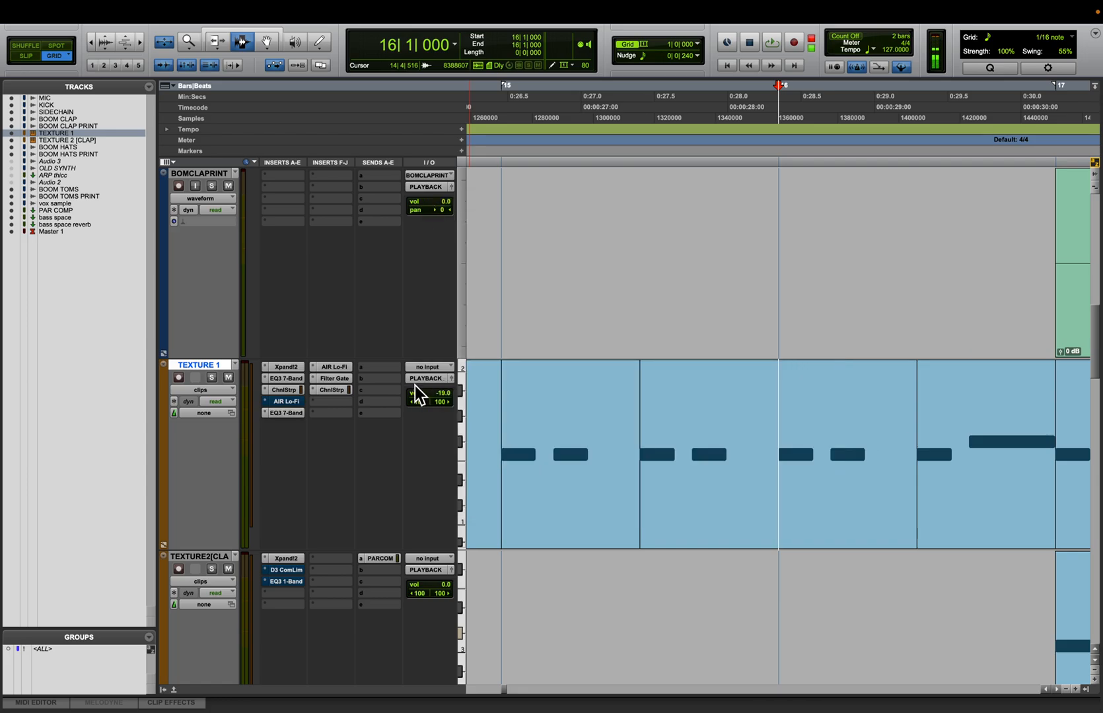
# Place the edit cursor on TEXTURE 1 at bar 17 and examine the track's AIR Filter Gate settings
pyautogui.press('r')
pyautogui.press('r')
pyautogui.press('r')
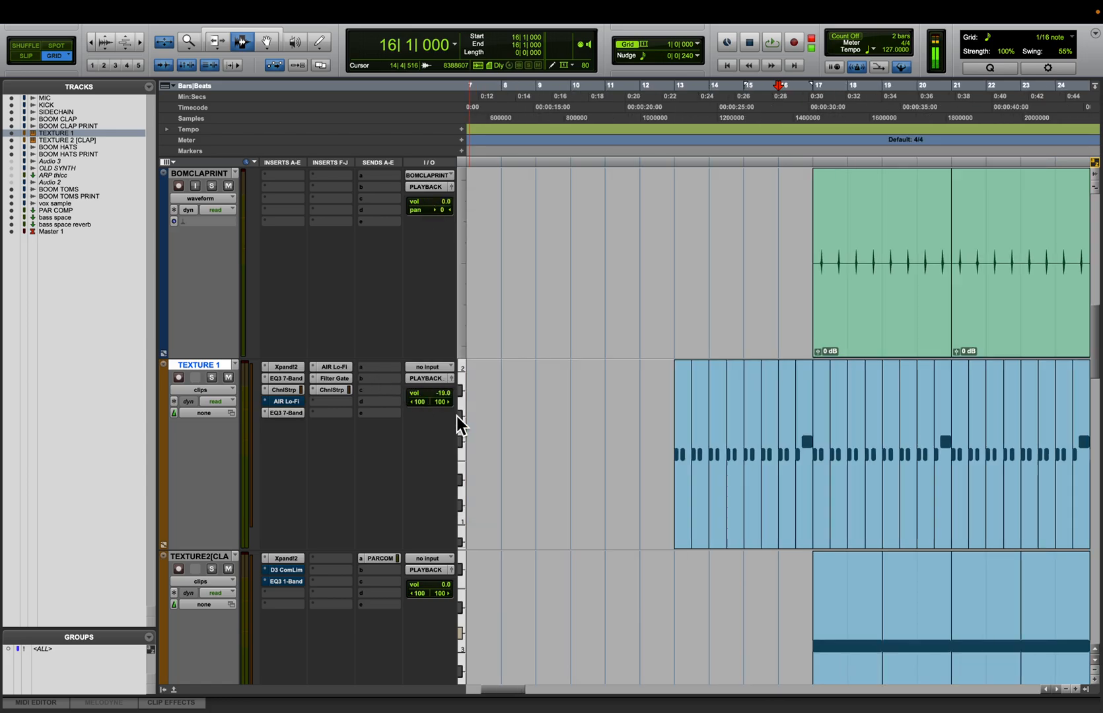
pyautogui.click(816, 450)
pyautogui.hscroll(3, 817, 450)
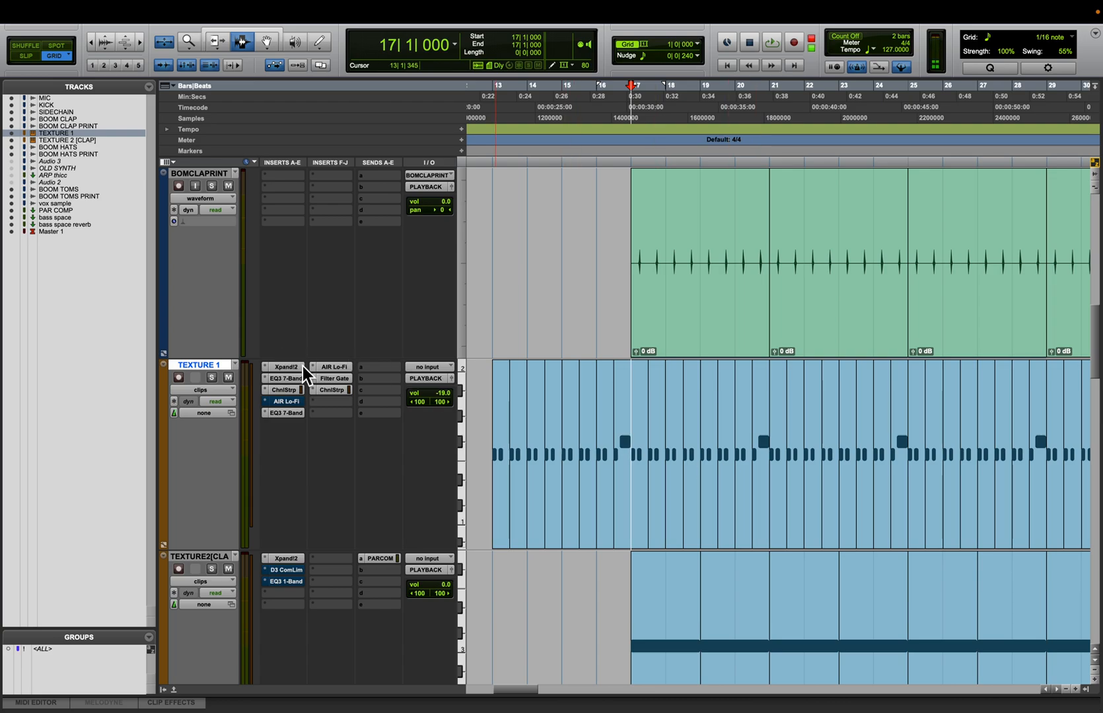
pyautogui.click(332, 379)
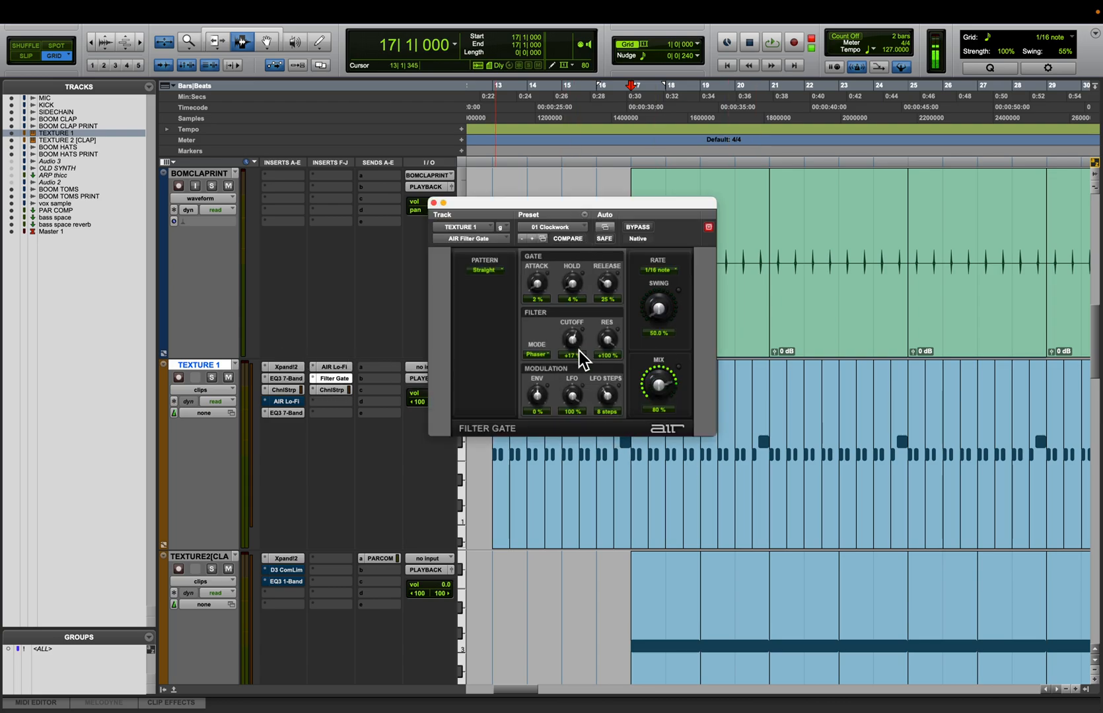
# Solo TEXTURE 1, bypass all of its inserts, and play the track from bar 17
pyautogui.click(213, 381)
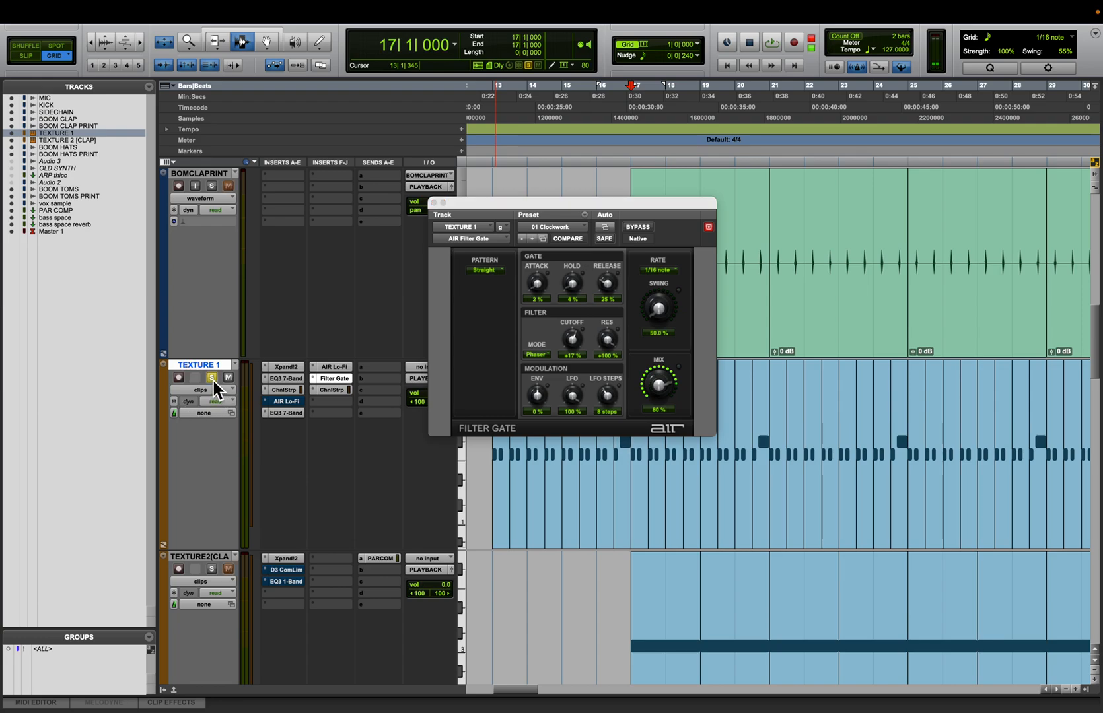
pyautogui.hotkey('shift', 's')
pyautogui.hotkey('shift', 's')
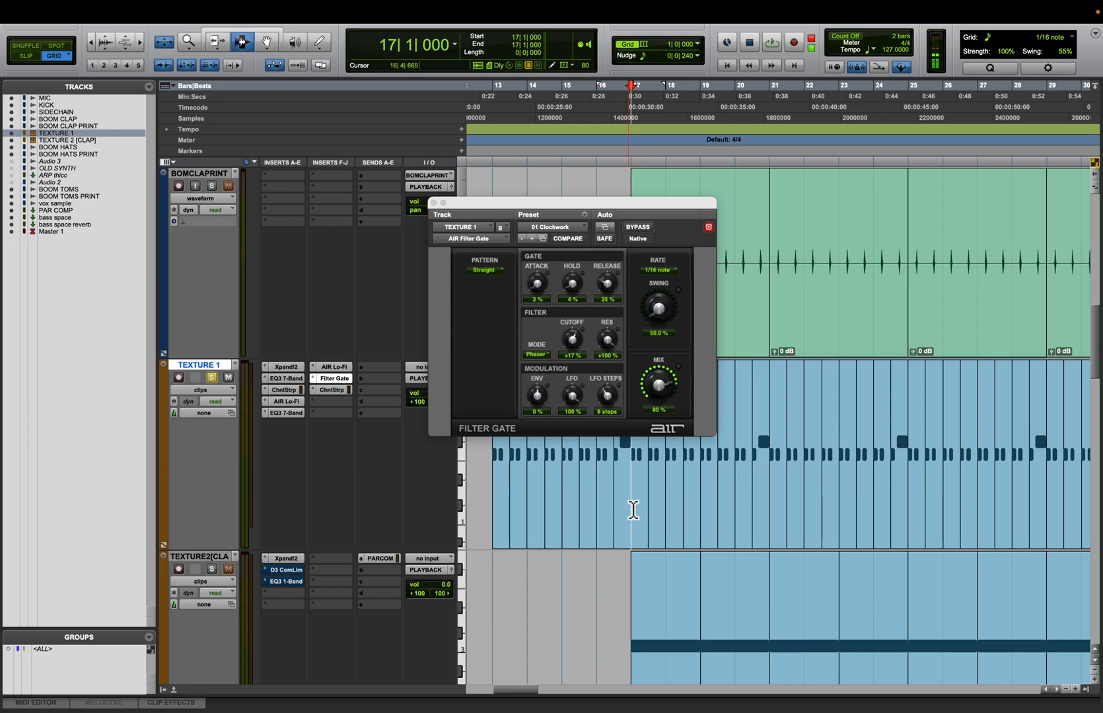
pyautogui.hotkey('shift', 'a')
pyautogui.press('space')
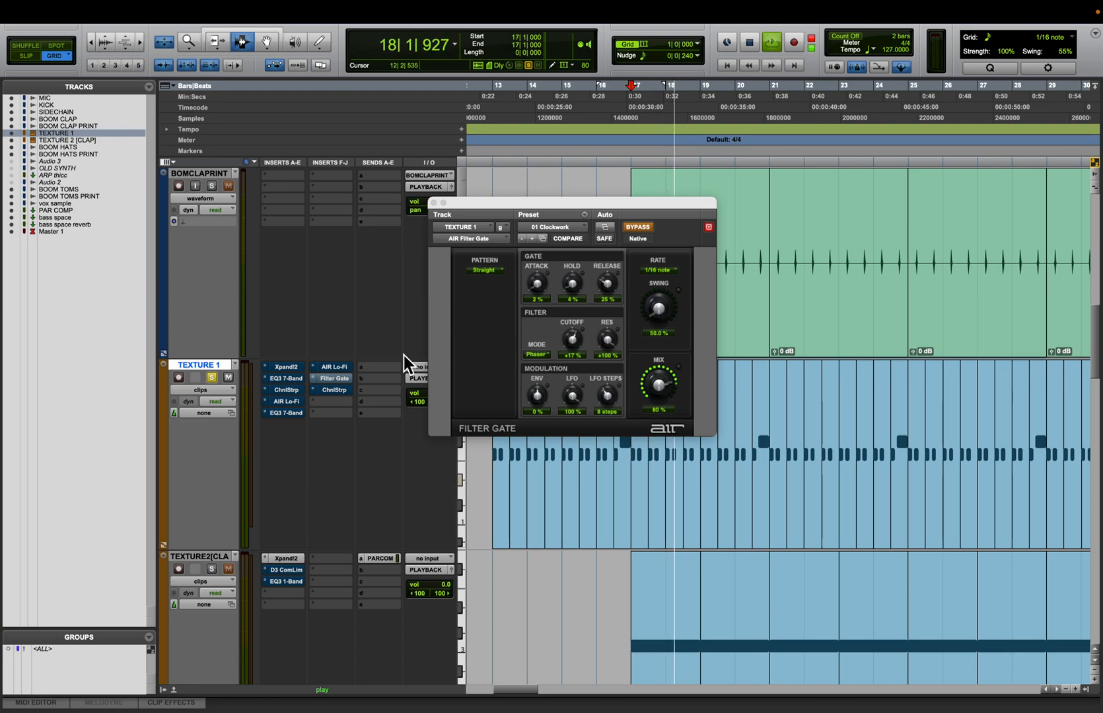
pyautogui.click(434, 203)
pyautogui.press('space')
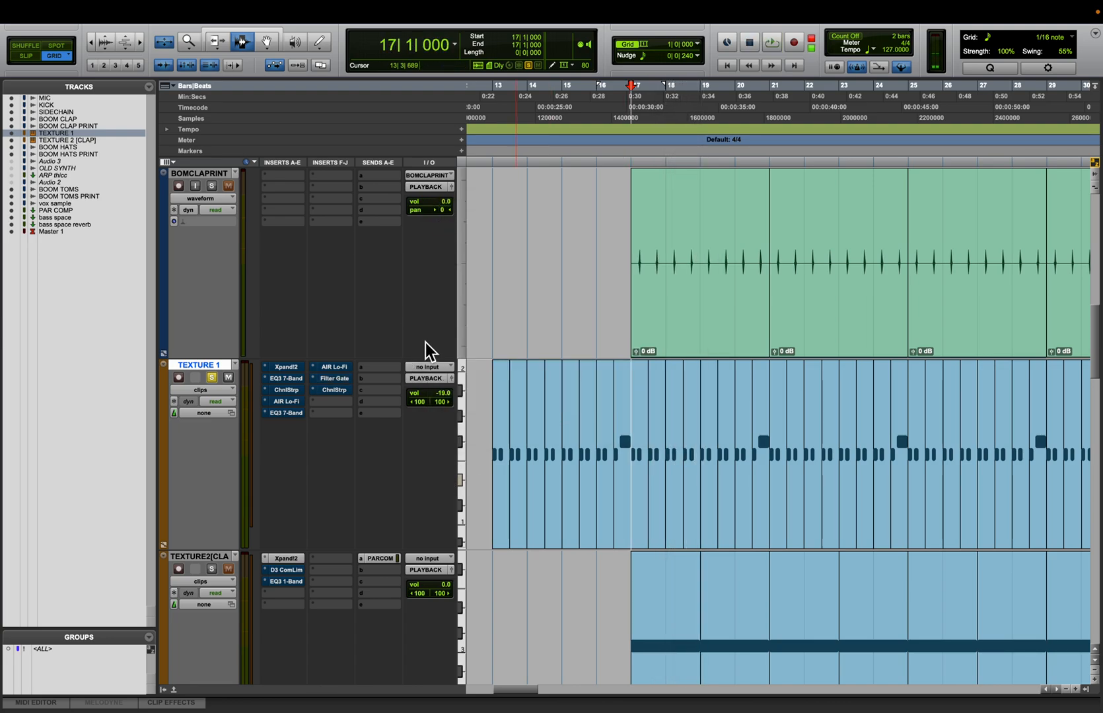
# Route TEXTURE 1's output to PLAYBACK (Stereo) and reactivate its Xpand!2 instrument with the plugin window open
pyautogui.click(430, 368)
pyautogui.moveTo(419, 370)
pyautogui.click(415, 380)
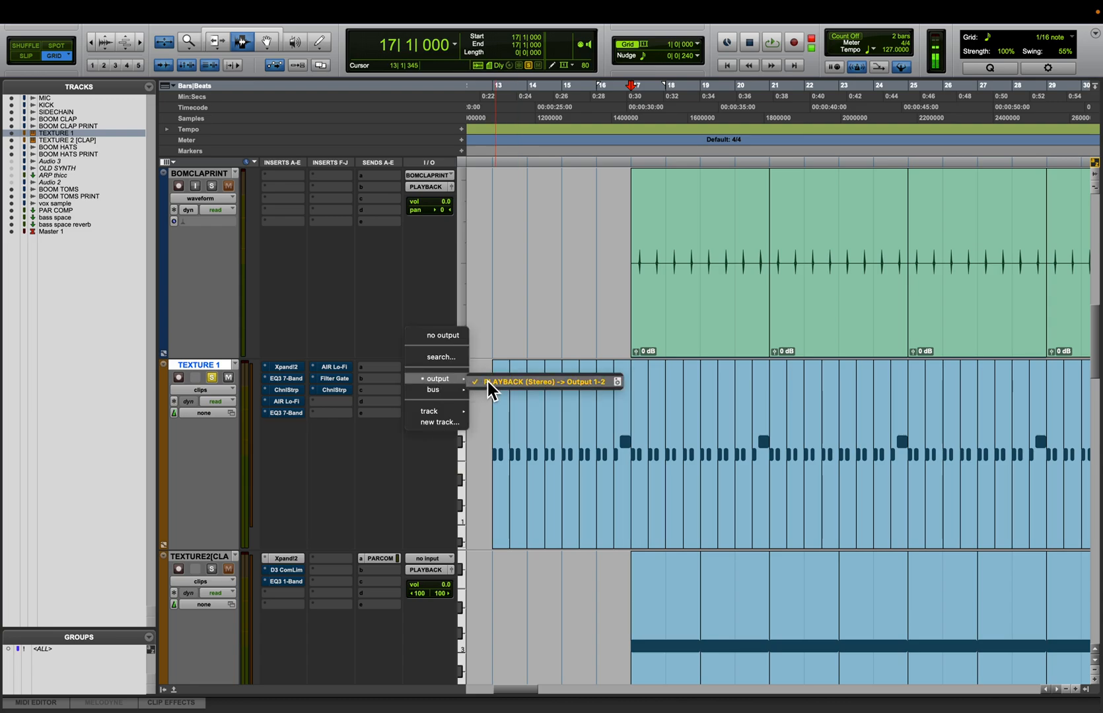
pyautogui.click(488, 382)
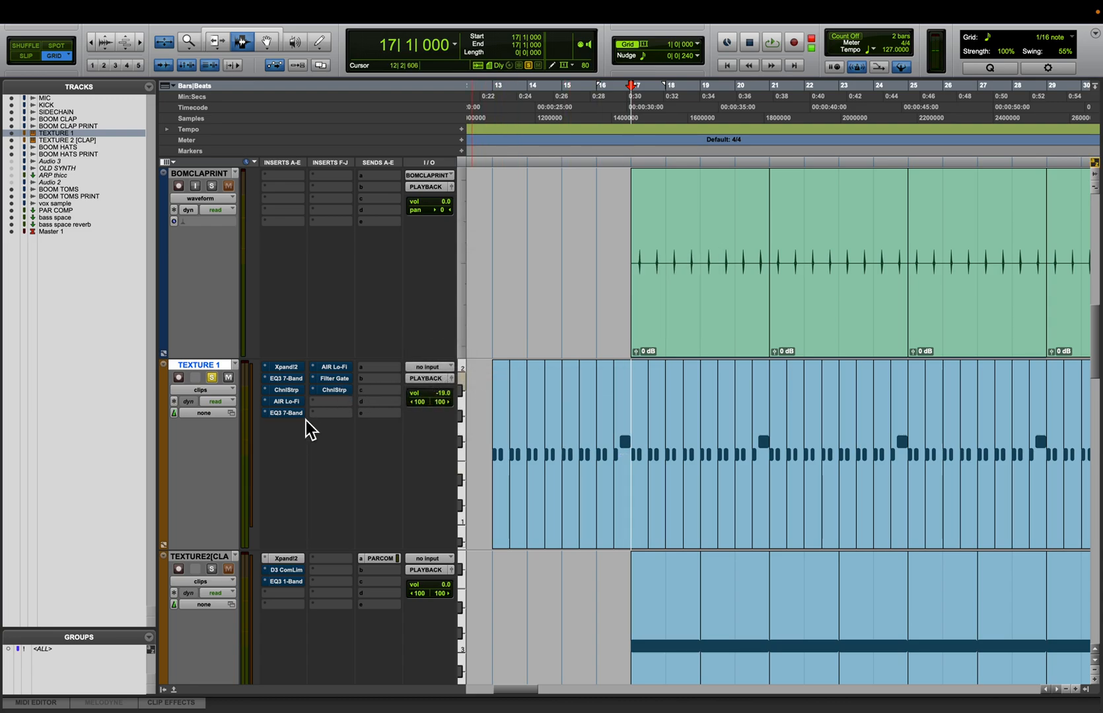
pyautogui.click(293, 371)
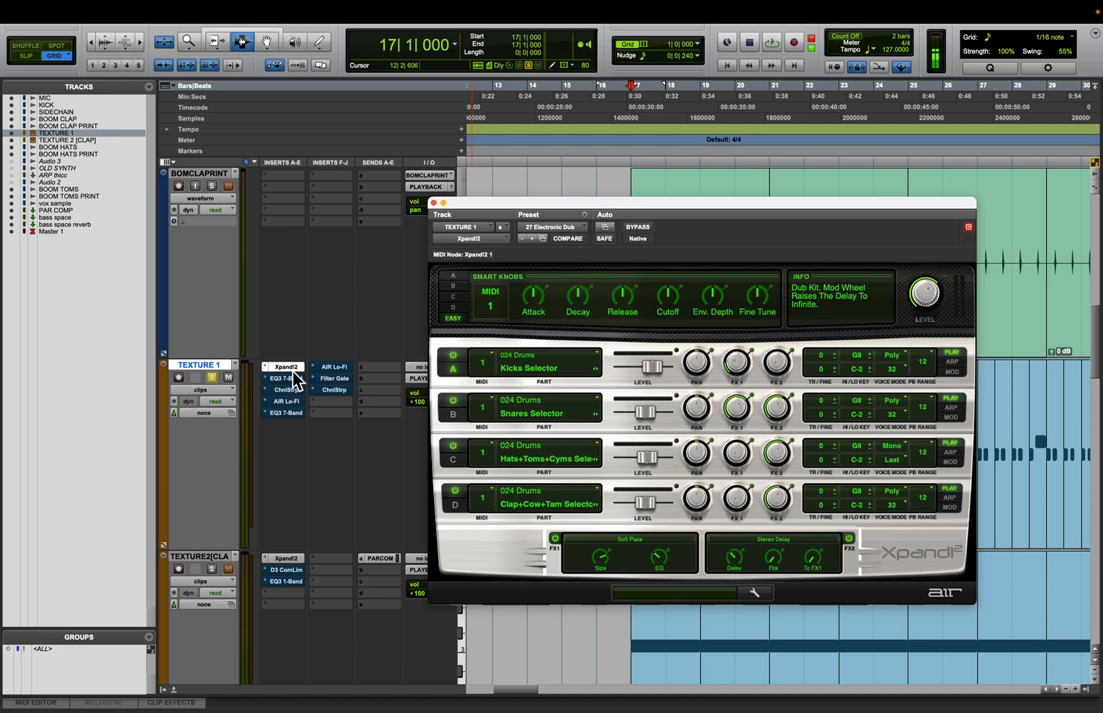
# Play TEXTURE 1 from bar 17 while reactivating both EQ3 7-Bands, the first Channel Strip and the second AIR Lo-Fi, closing the Xpand!2 window
pyautogui.press('space')
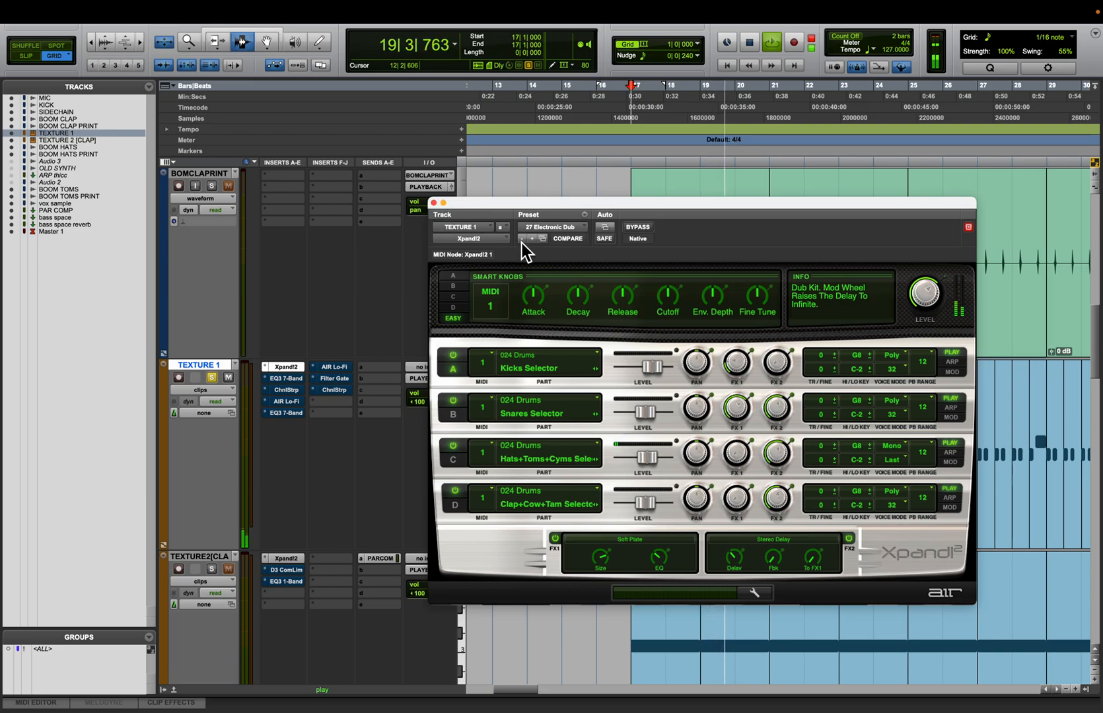
pyautogui.keyDown('super'); pyautogui.click(300, 382); pyautogui.keyUp('super')
pyautogui.keyDown('super'); pyautogui.click(301, 390); pyautogui.keyUp('super')
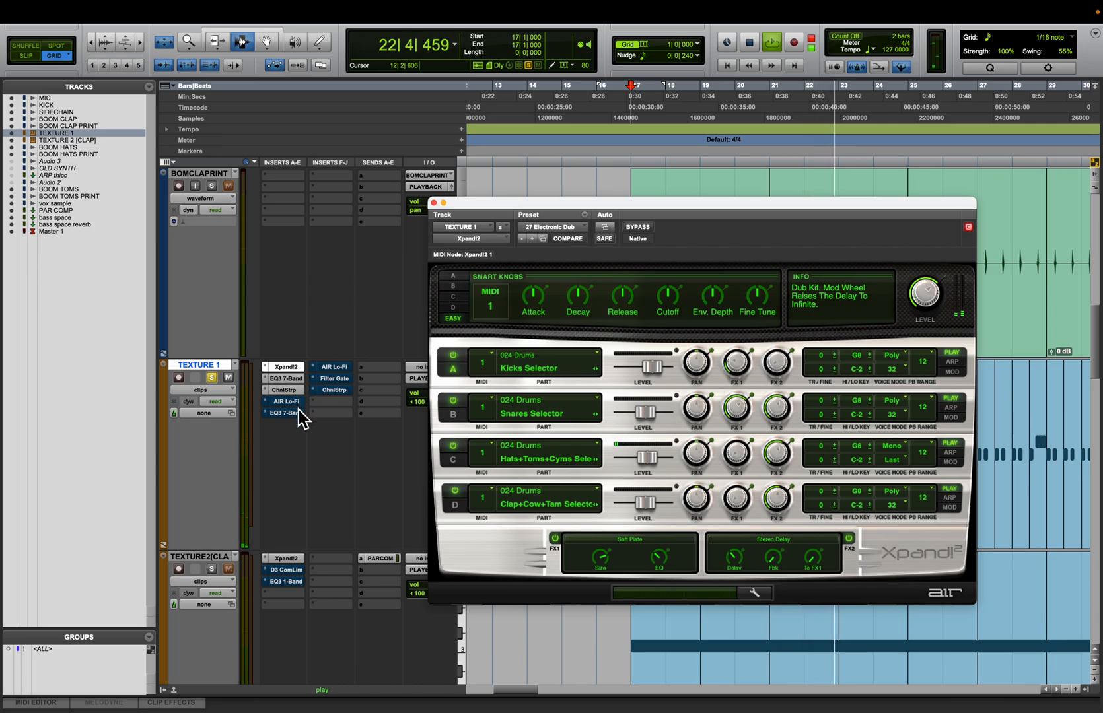
pyautogui.keyDown('super'); pyautogui.click(298, 411); pyautogui.keyUp('super')
pyautogui.keyDown('super'); pyautogui.click(334, 368); pyautogui.keyUp('super')
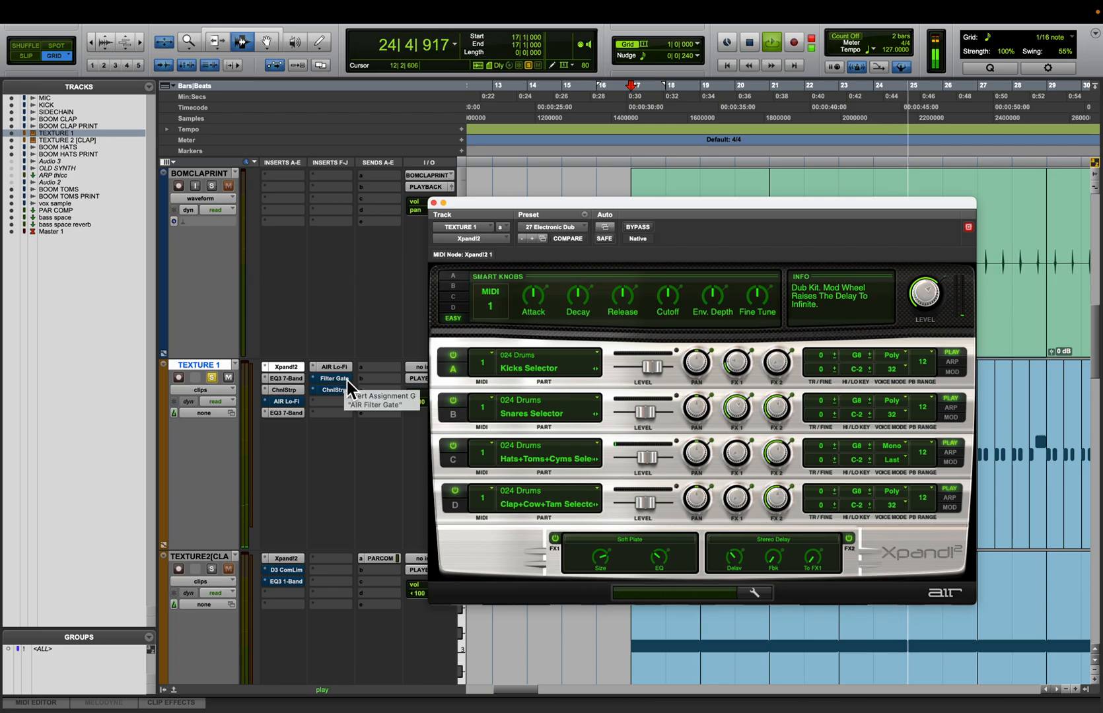
pyautogui.click(434, 204)
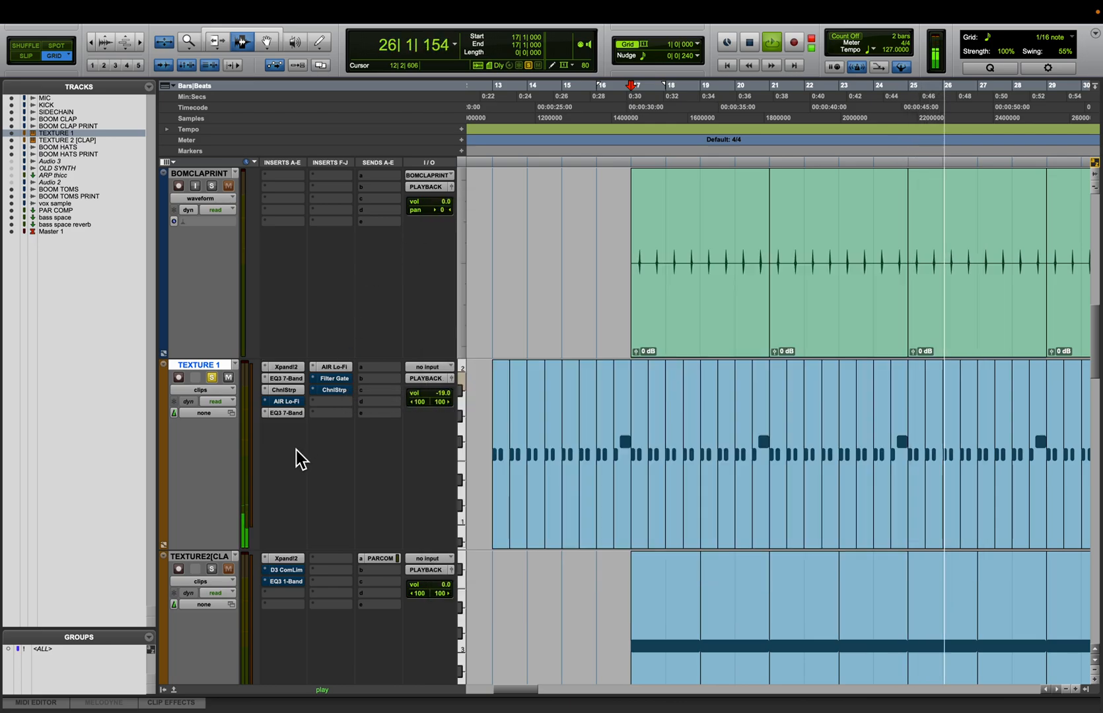
pyautogui.press('space')
# Examine TEXTURE 1's second AIR Lo-Fi, take the AIR Filter Gate out of bypass, and audition the track from bar 17
pyautogui.click(334, 367)
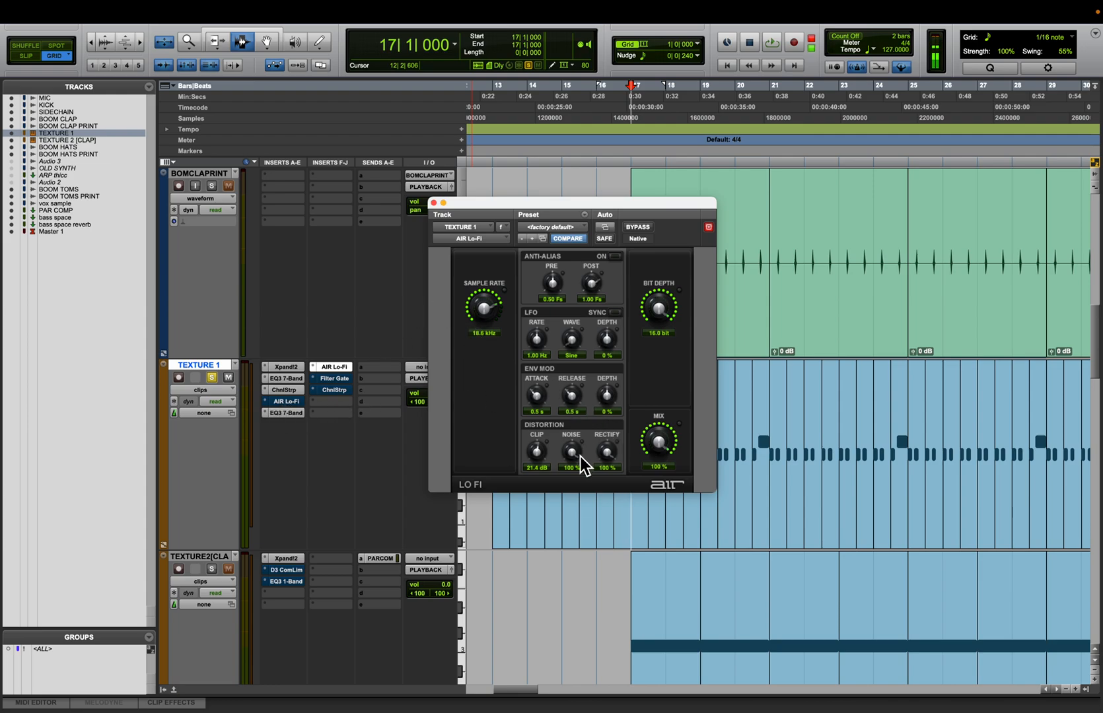
pyautogui.click(434, 203)
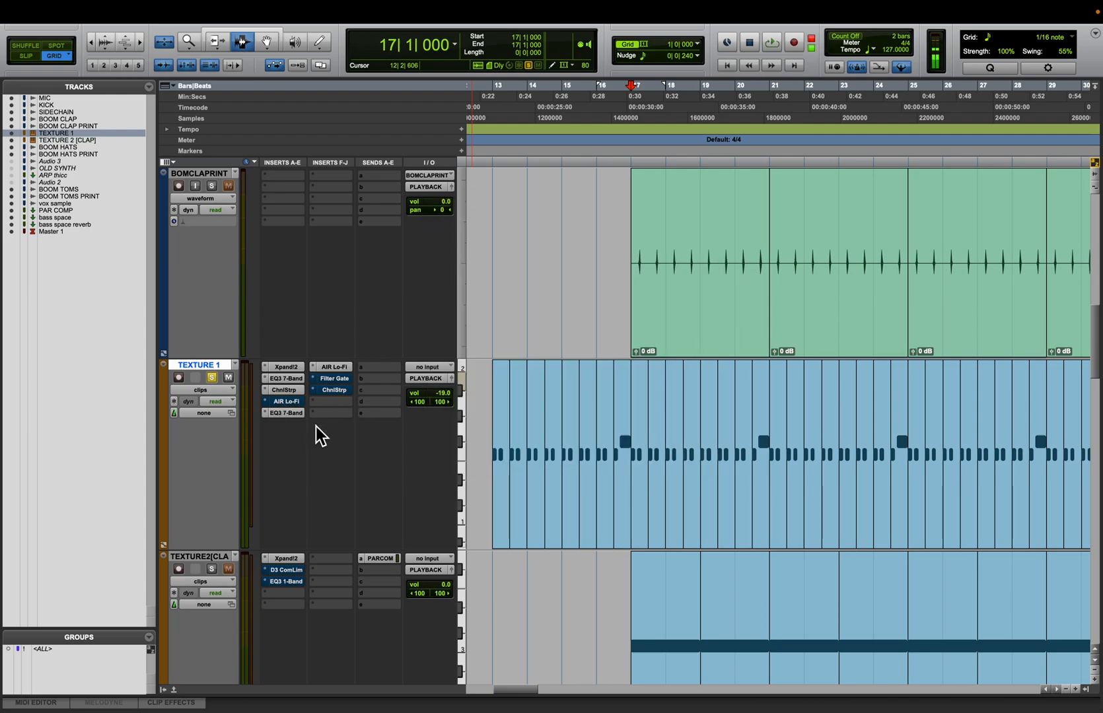
pyautogui.click(350, 379)
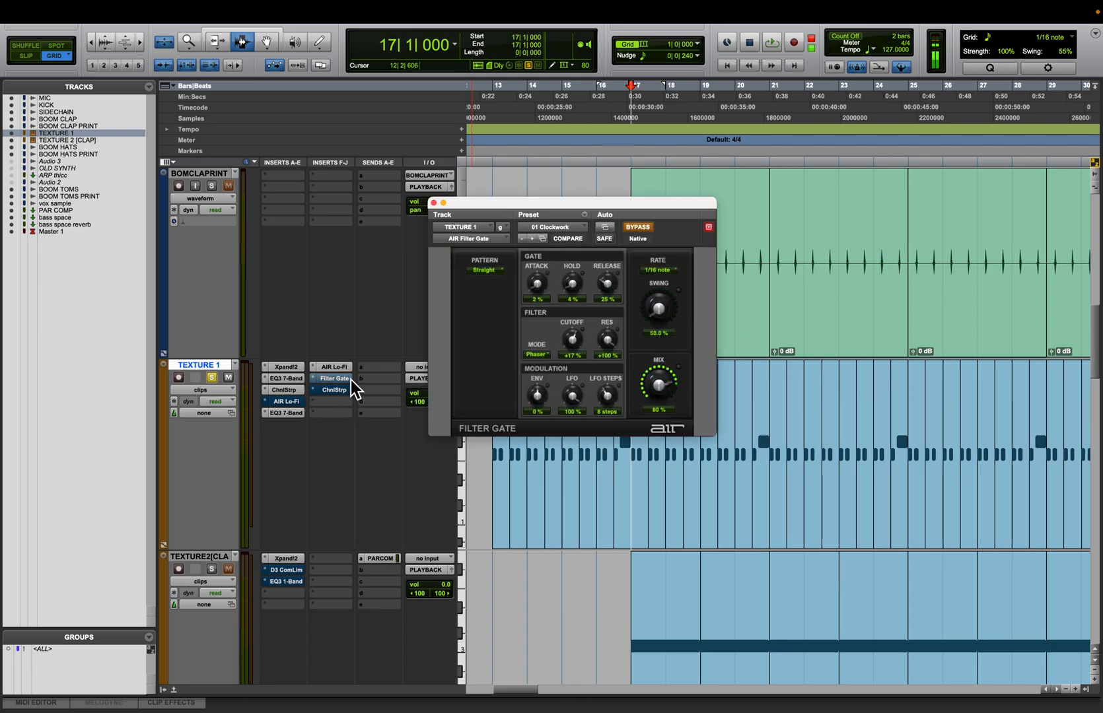
pyautogui.click(645, 227)
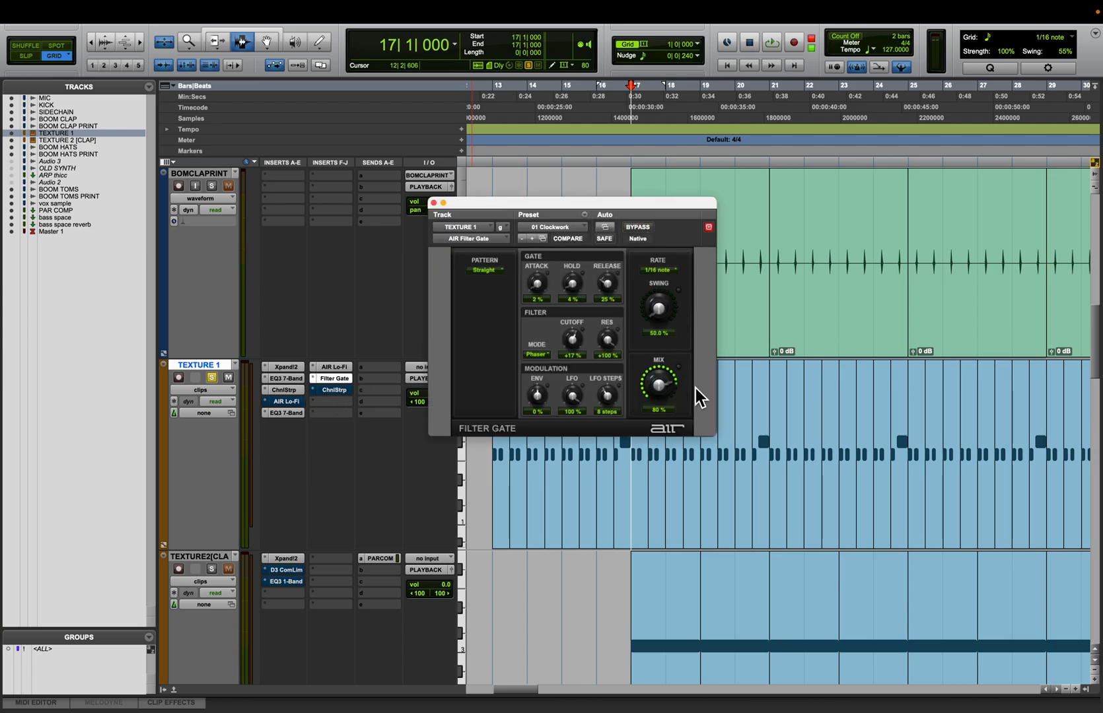
pyautogui.press('space')
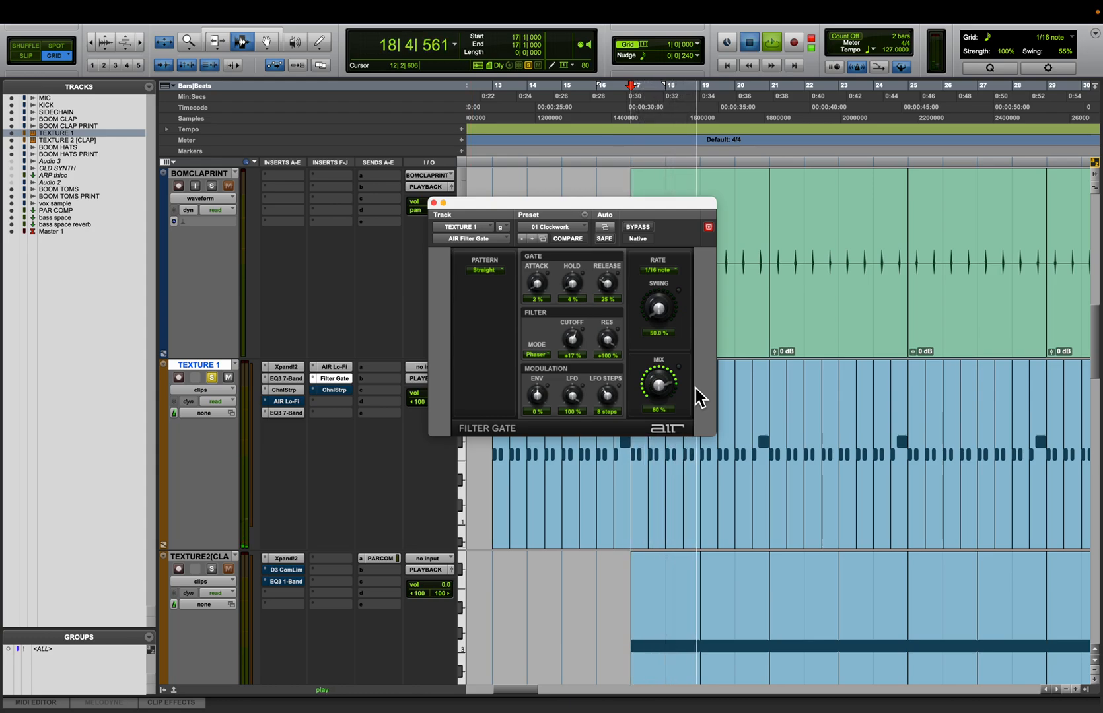
pyautogui.press('space')
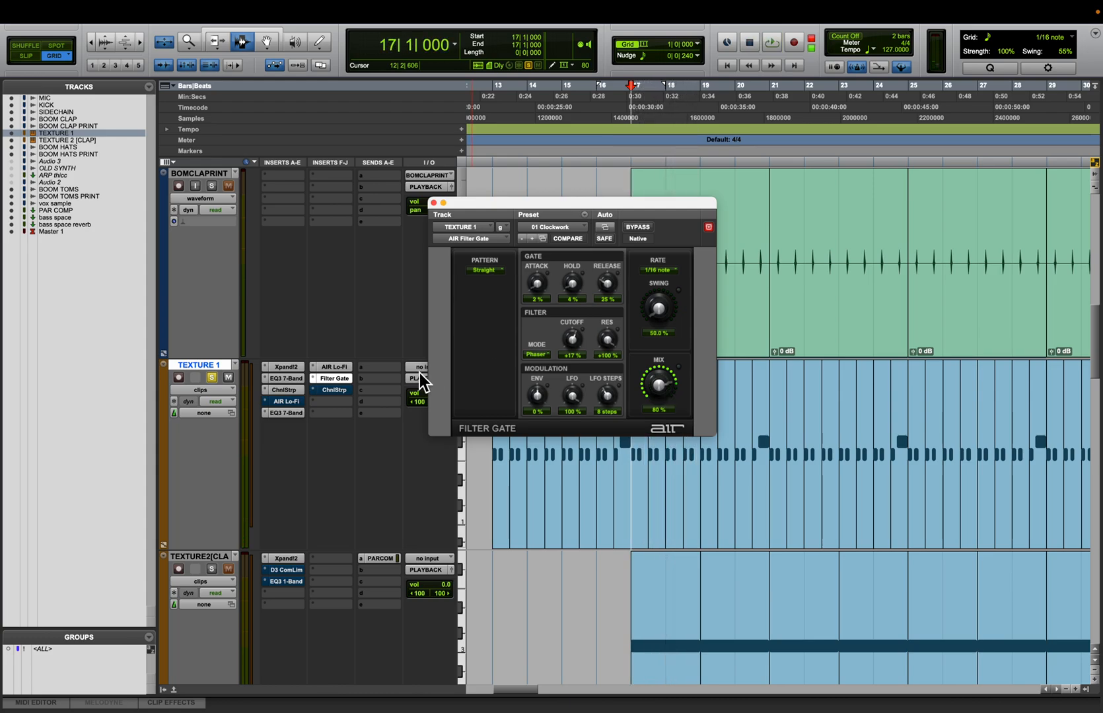
# Take TEXTURE 1's last Channel Strip out of bypass, audition it from bar 17, and unsolo the track
pyautogui.click(334, 389)
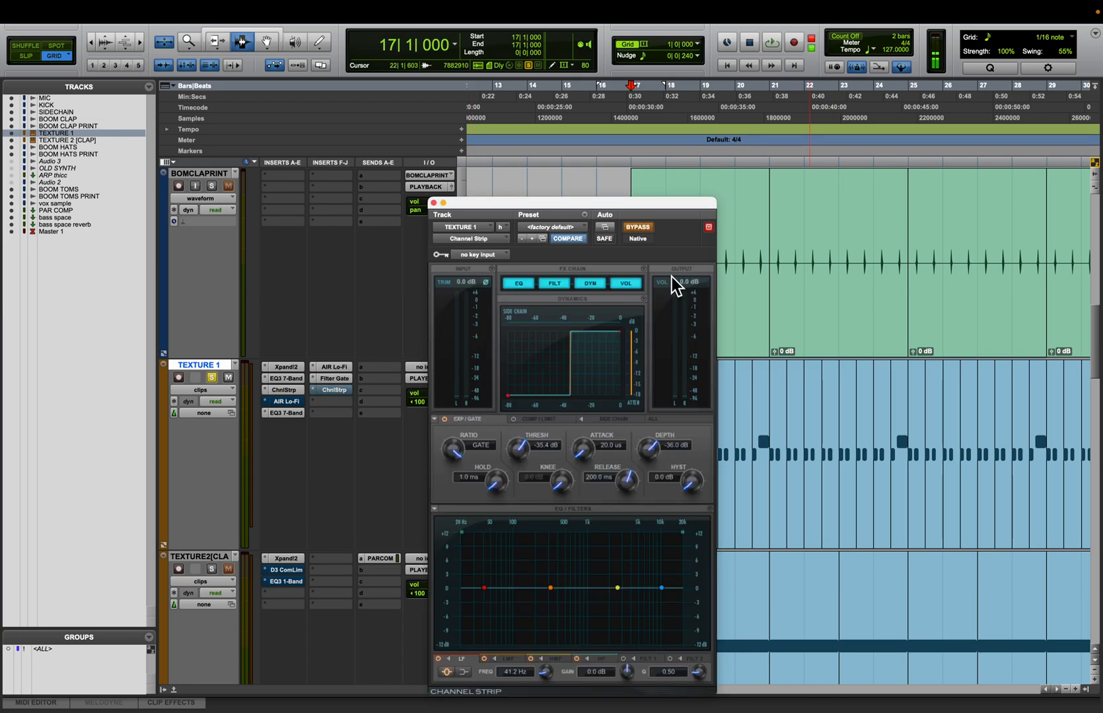
pyautogui.click(644, 230)
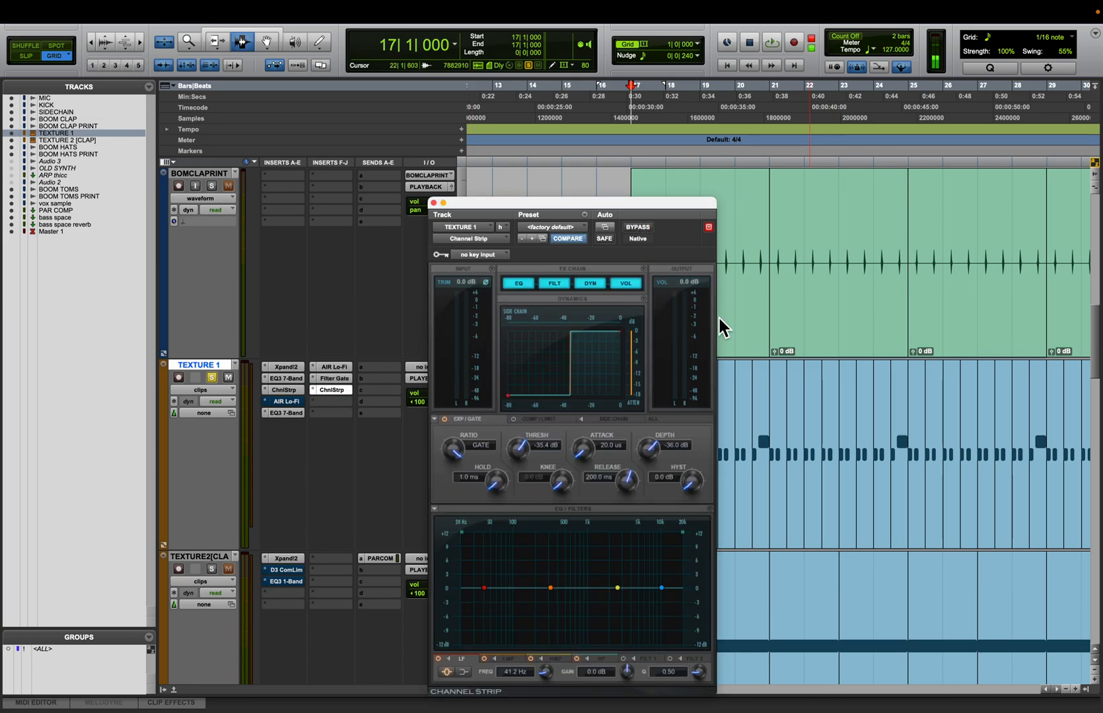
pyautogui.press('space')
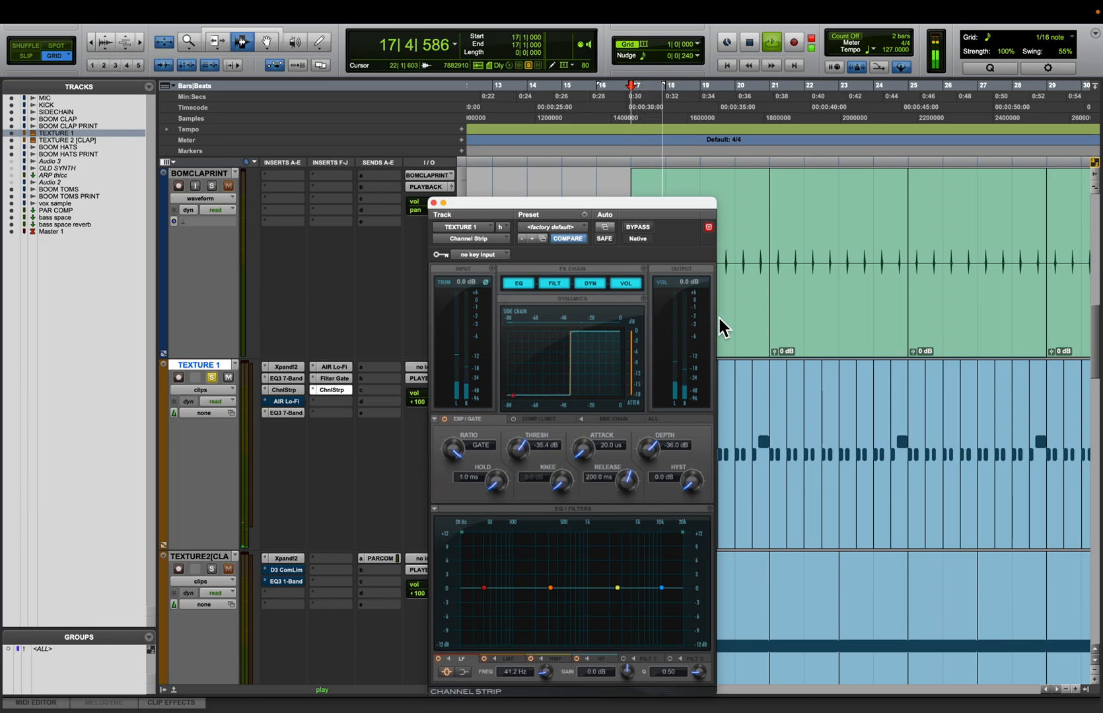
pyautogui.press('space')
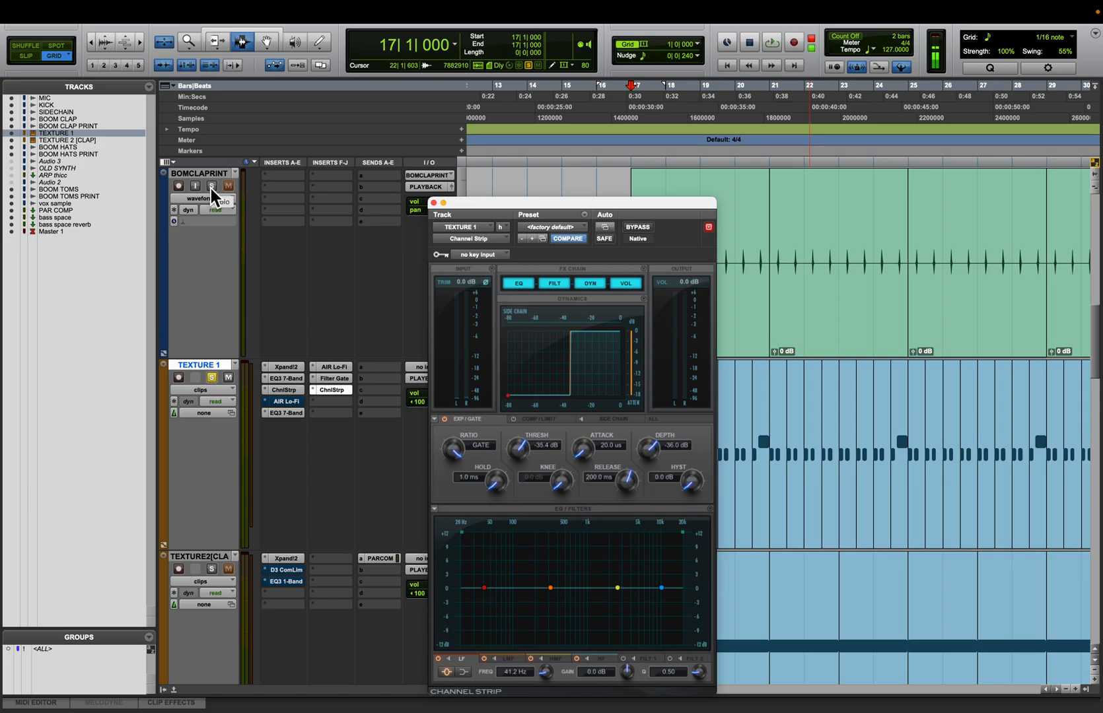
pyautogui.click(213, 379)
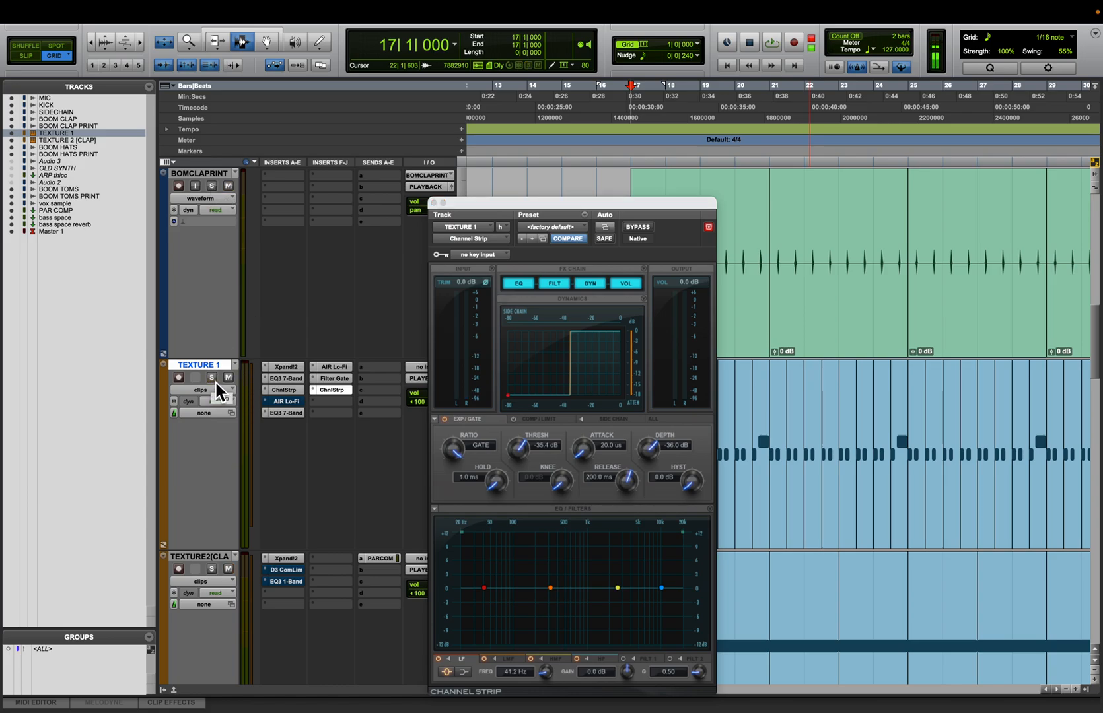
pyautogui.click(434, 202)
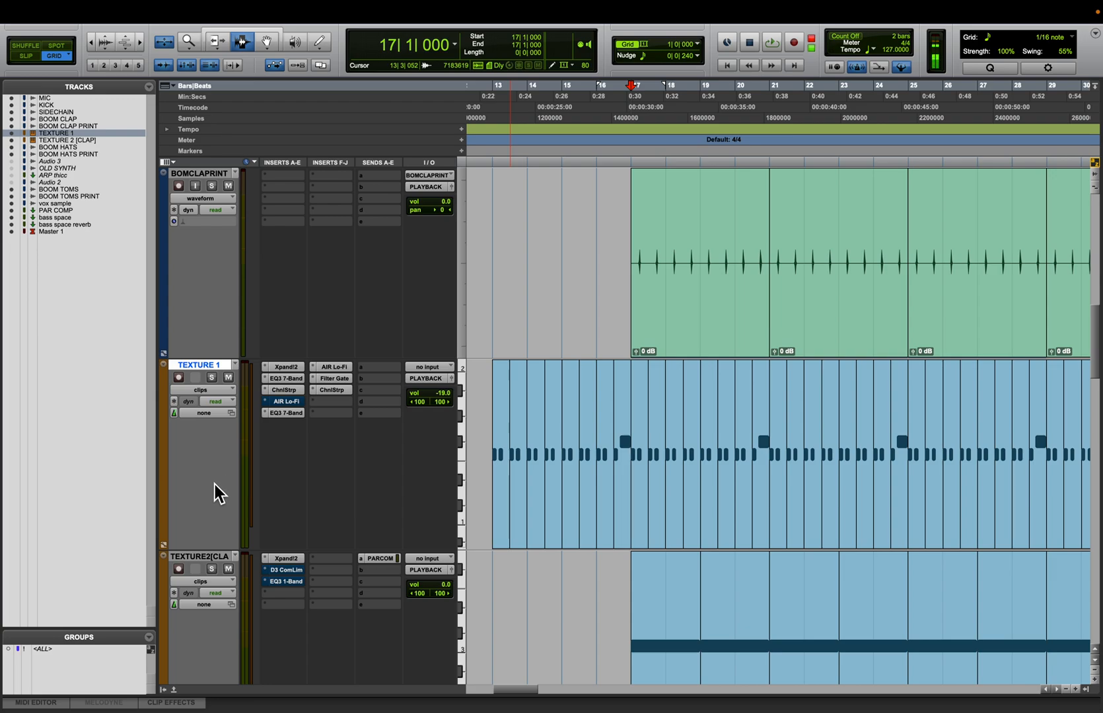
# Select and solo TEXTURE 2 [CLAP] during playback from bar 17, and reduce the height of all tracks
pyautogui.click(202, 557)
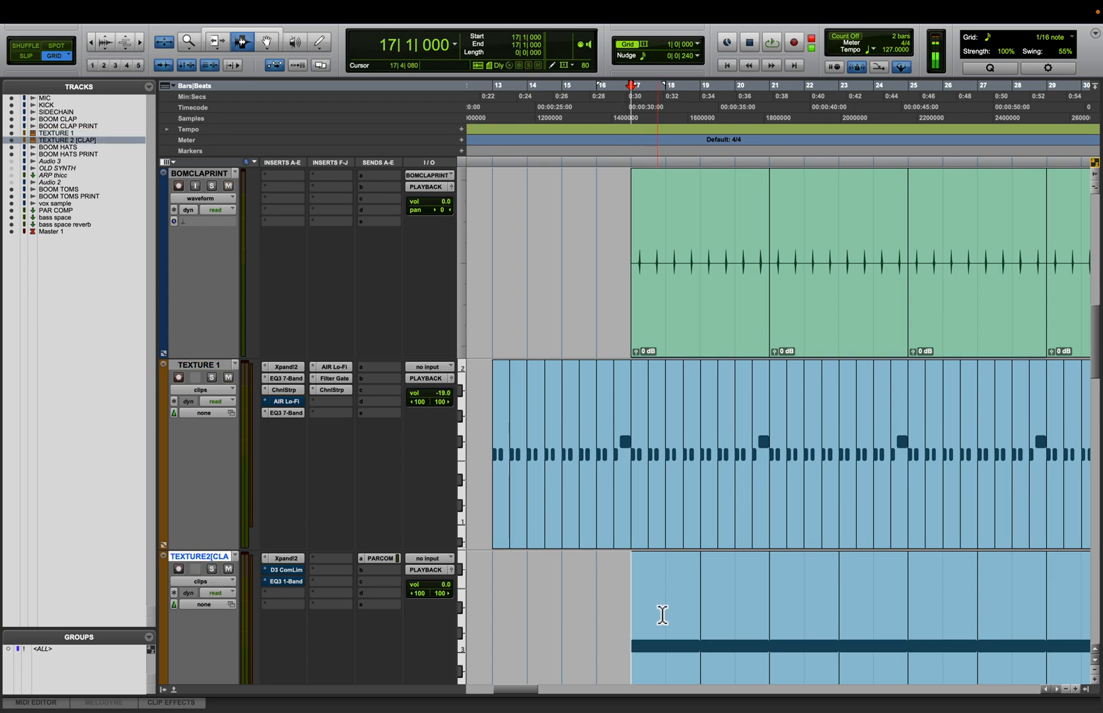
pyautogui.press('space')
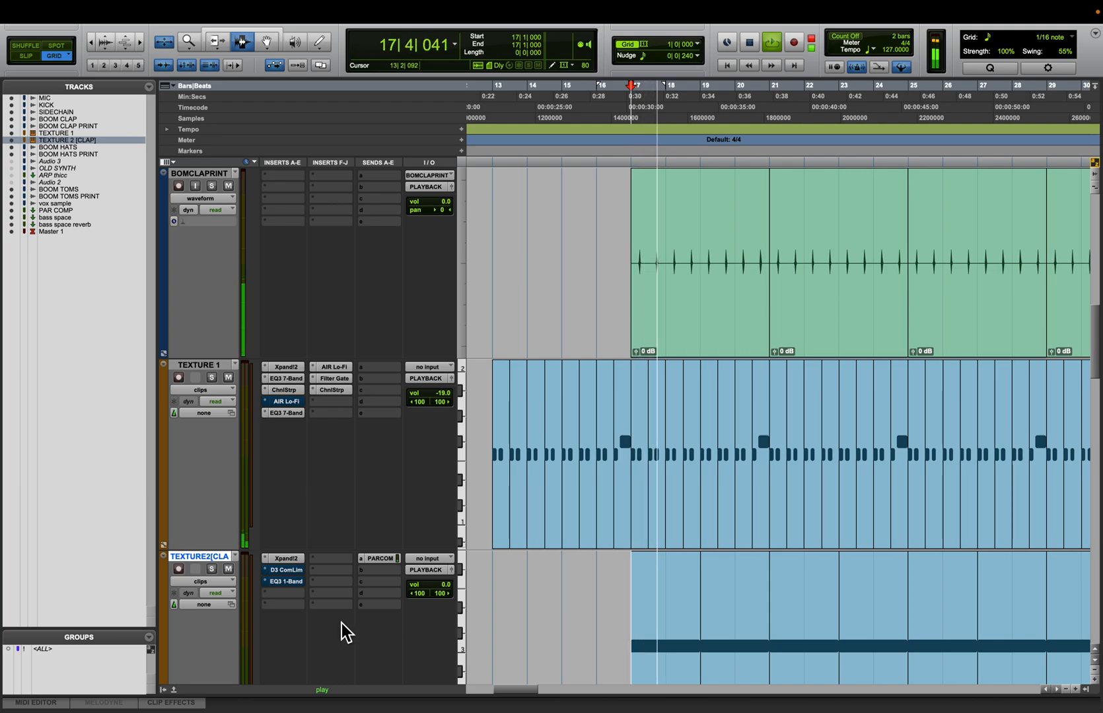
pyautogui.click(213, 569)
pyautogui.press('r')
pyautogui.press('r')
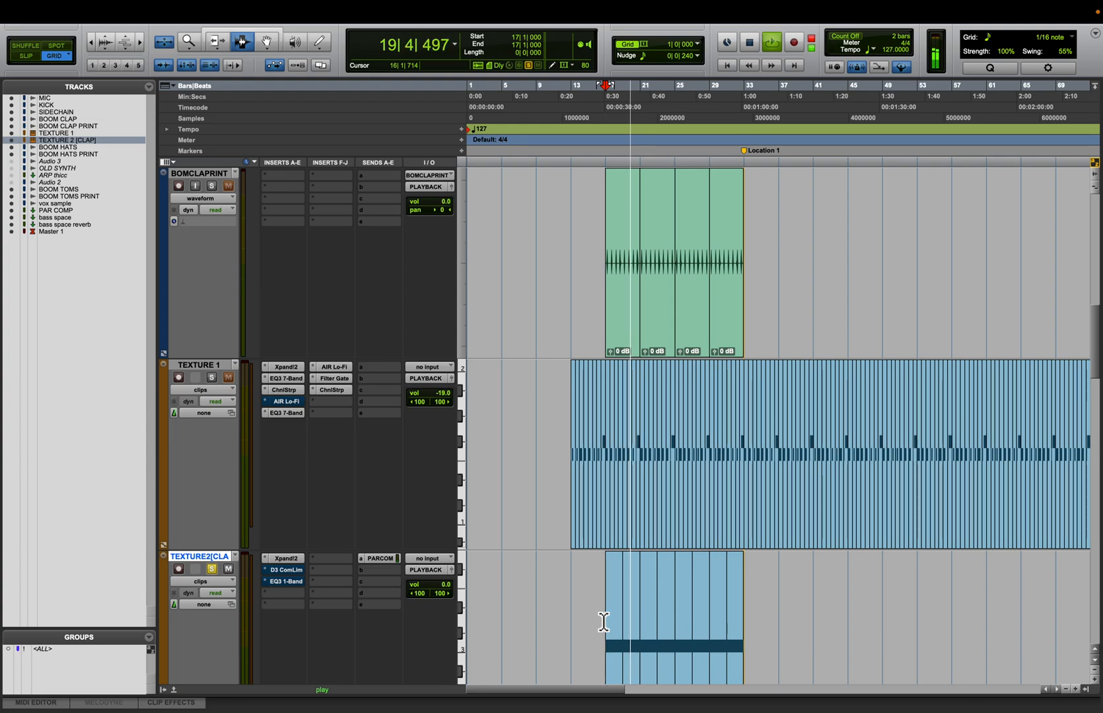
pyautogui.press('ctrl+alt+super+Down')
pyautogui.hotkey('ctrl', 'alt', 'Up')
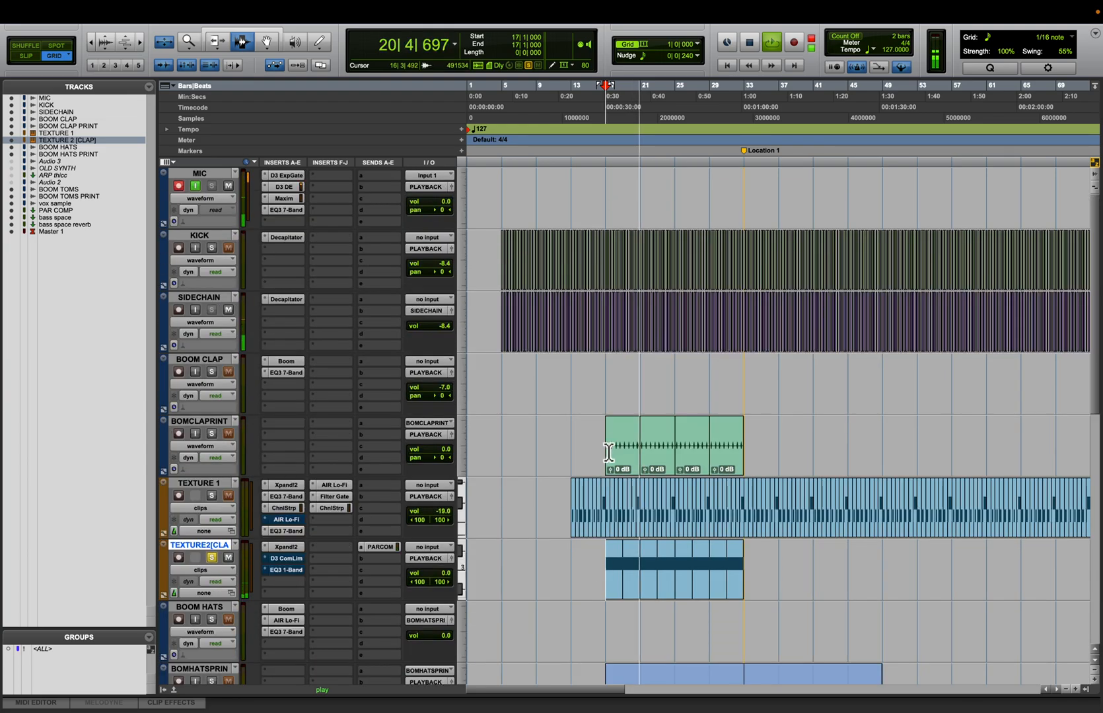
pyautogui.scroll(-3, 609, 452)
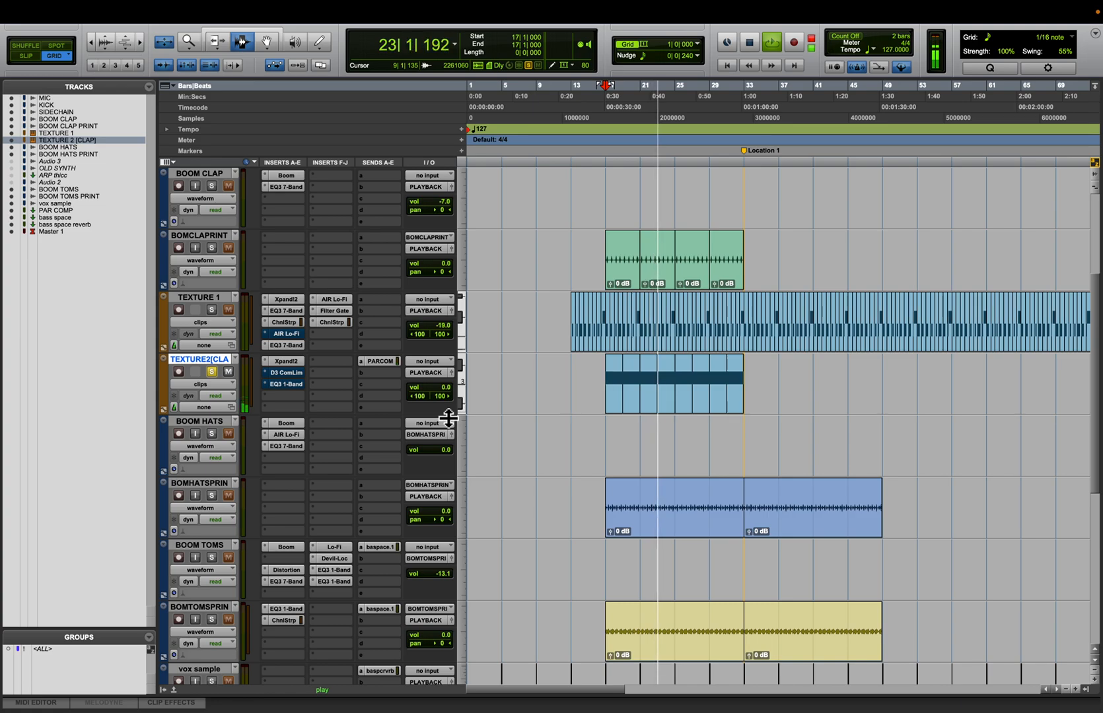
pyautogui.press('space')
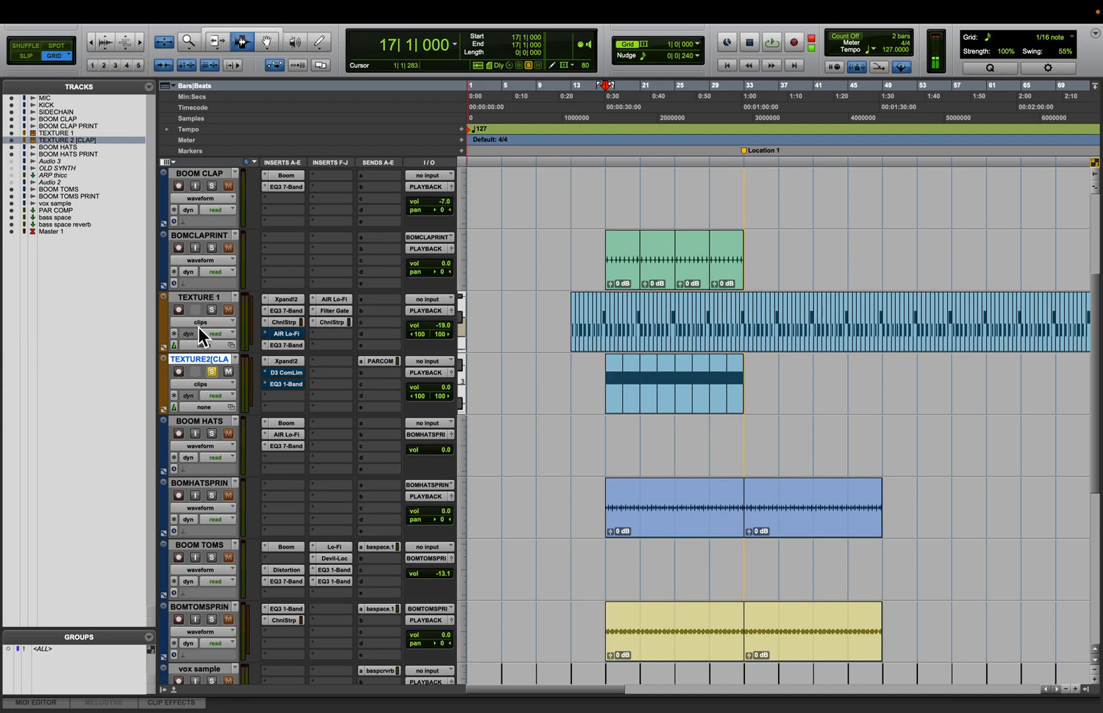
# Audition TEXTURE 1 and TEXTURE 2 [CLAP] soloed together from bar 17, returning to TEXTURE 2 [CLAP] alone
pyautogui.click(211, 310)
pyautogui.press('space')
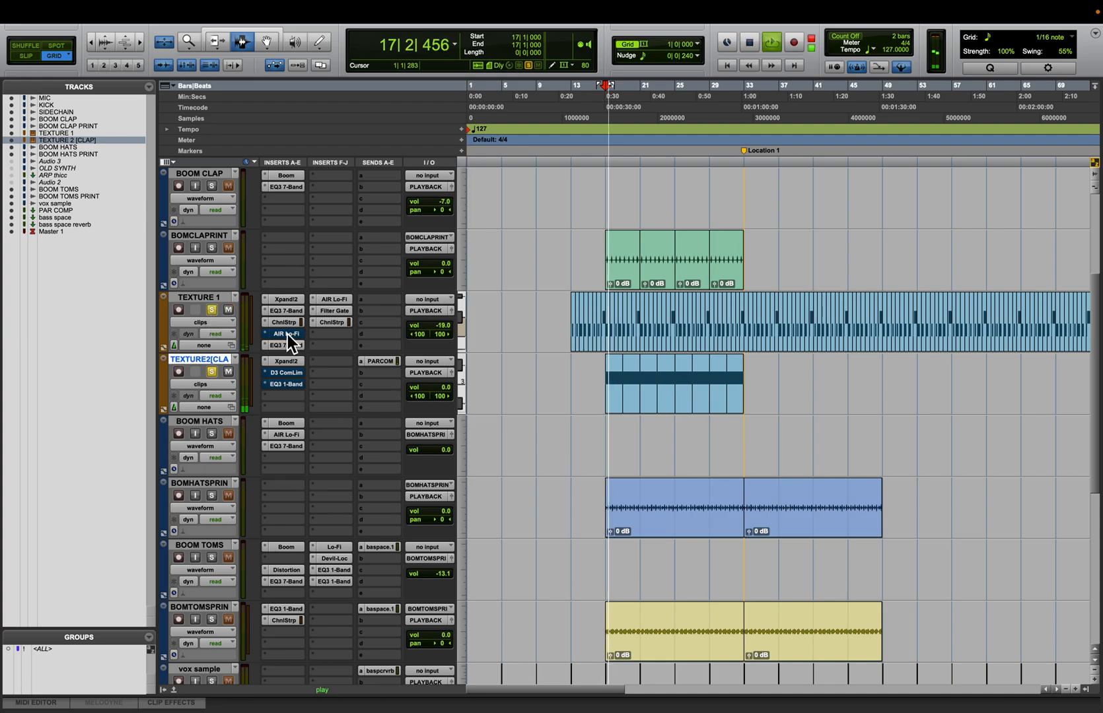
pyautogui.click(213, 311)
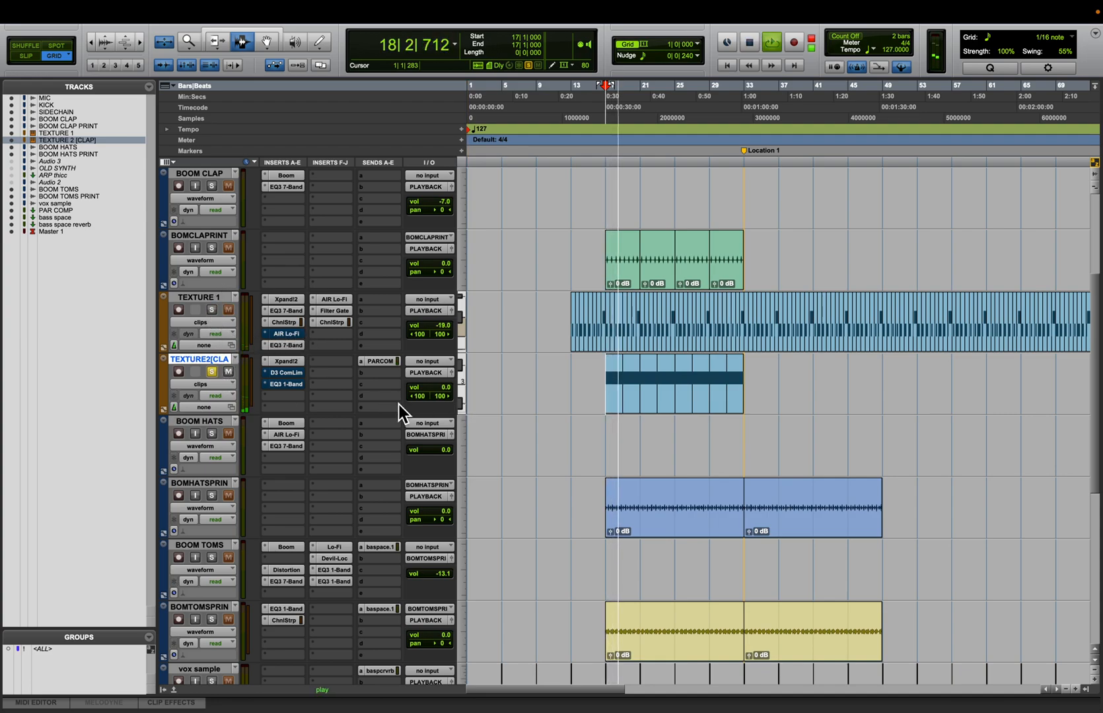
pyautogui.press('space')
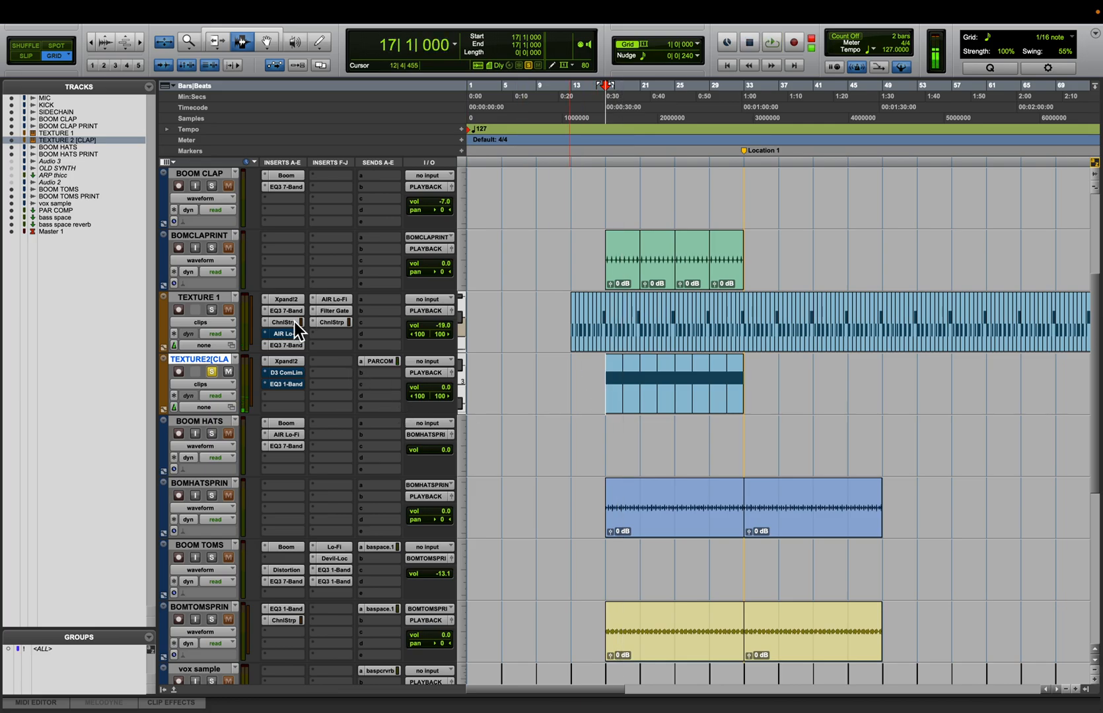
# Examine the Xpand!2 instrument and the PAR COMP send on TEXTURE 2 [CLAP]
pyautogui.click(288, 362)
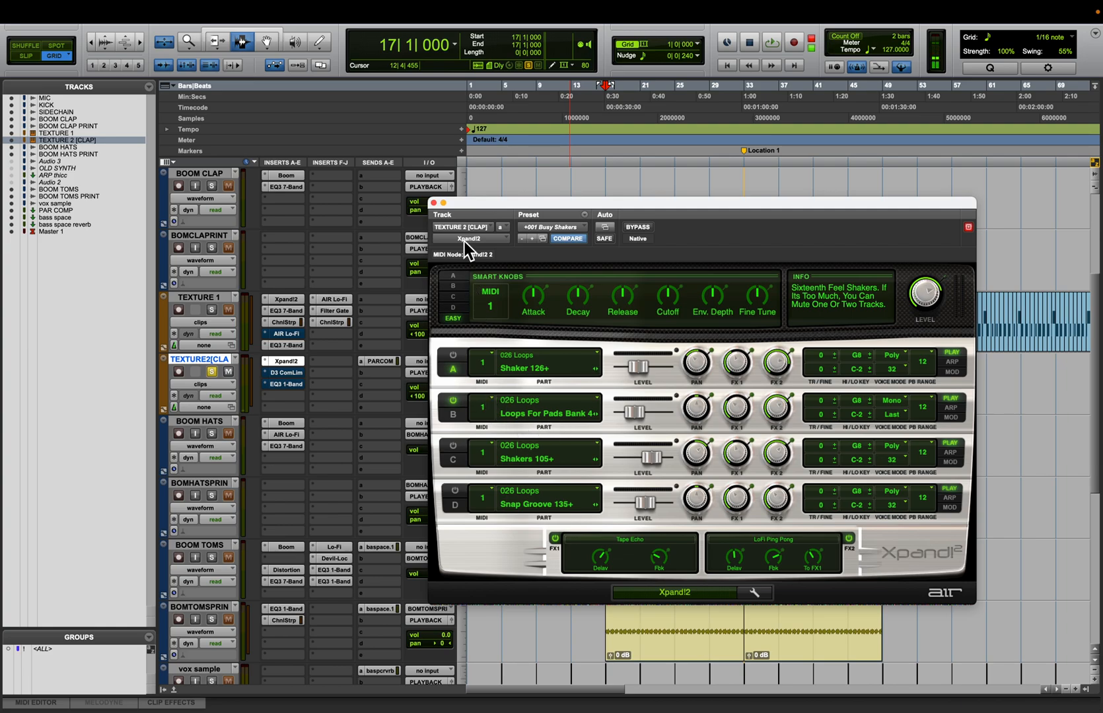
pyautogui.click(434, 202)
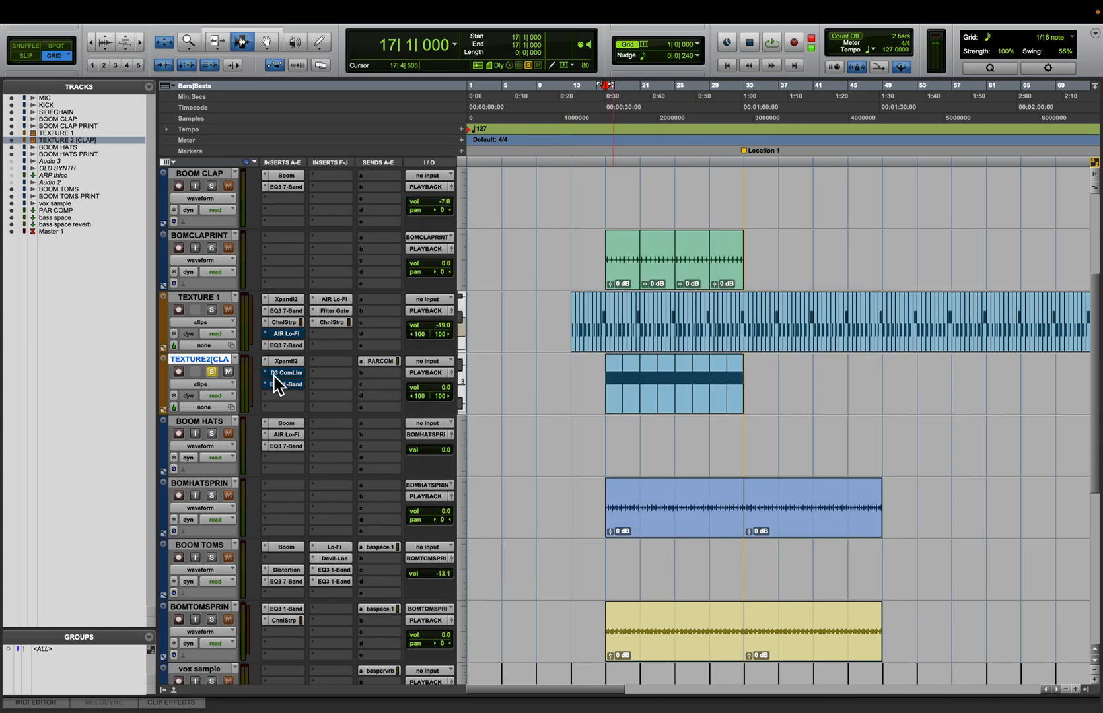
pyautogui.click(391, 365)
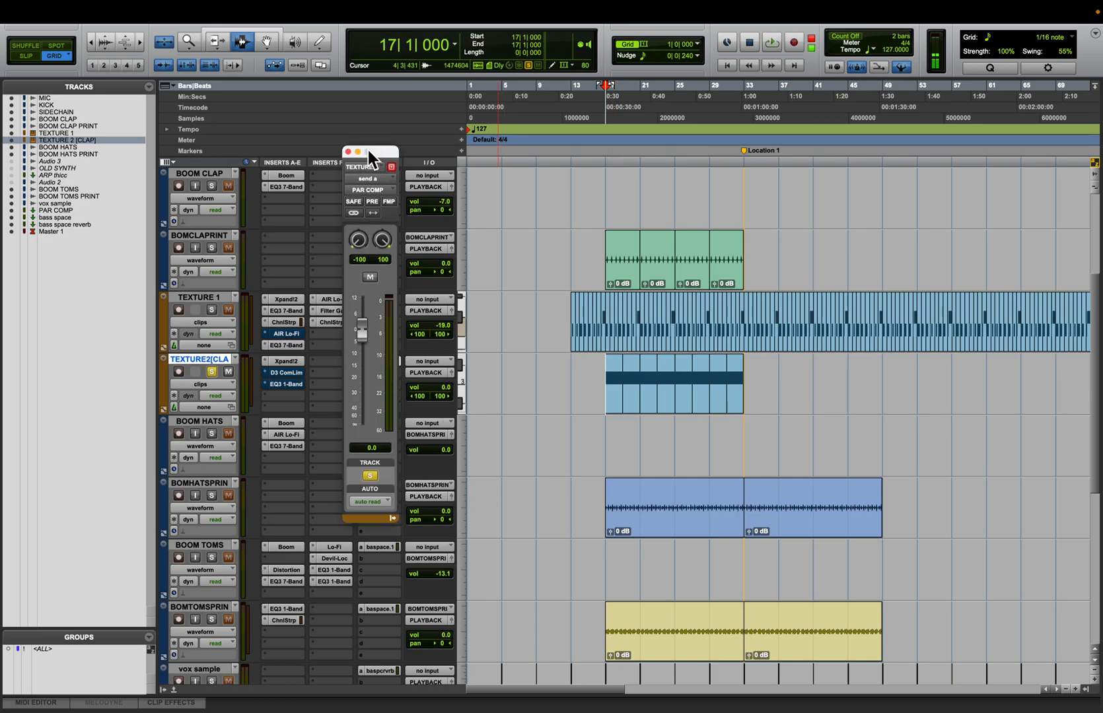
pyautogui.click(349, 152)
# Examine the Fairchild 670 compressor and the output fader on the PAR COMP track
pyautogui.scroll(-5, 366, 396)
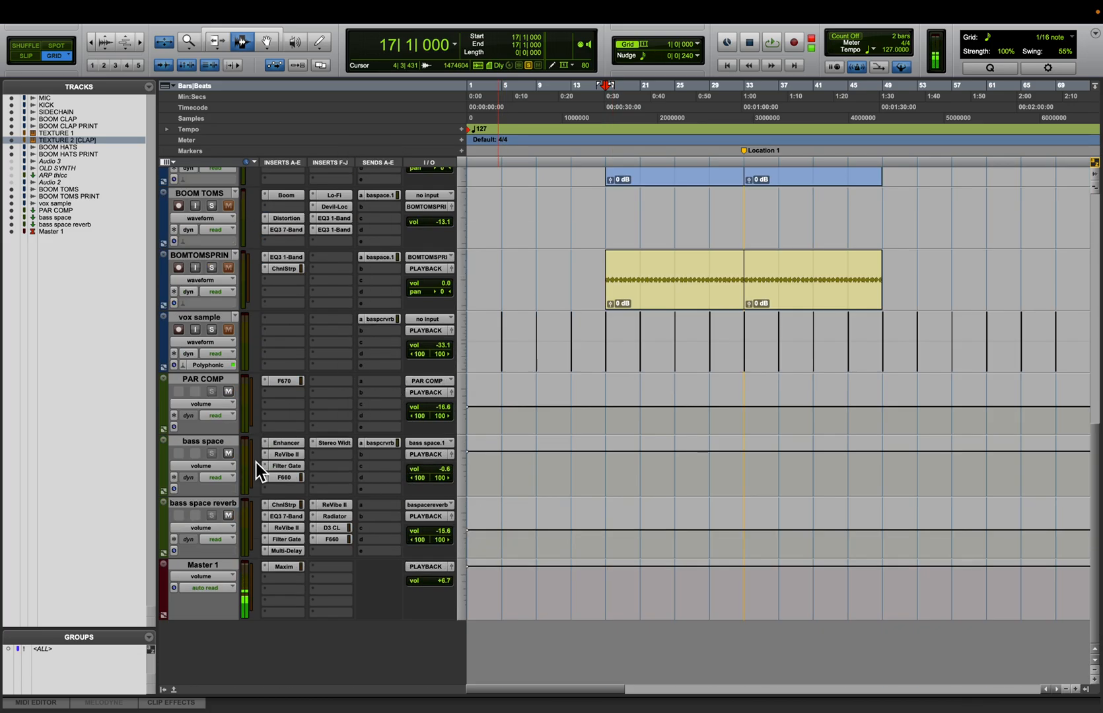
pyautogui.click(284, 381)
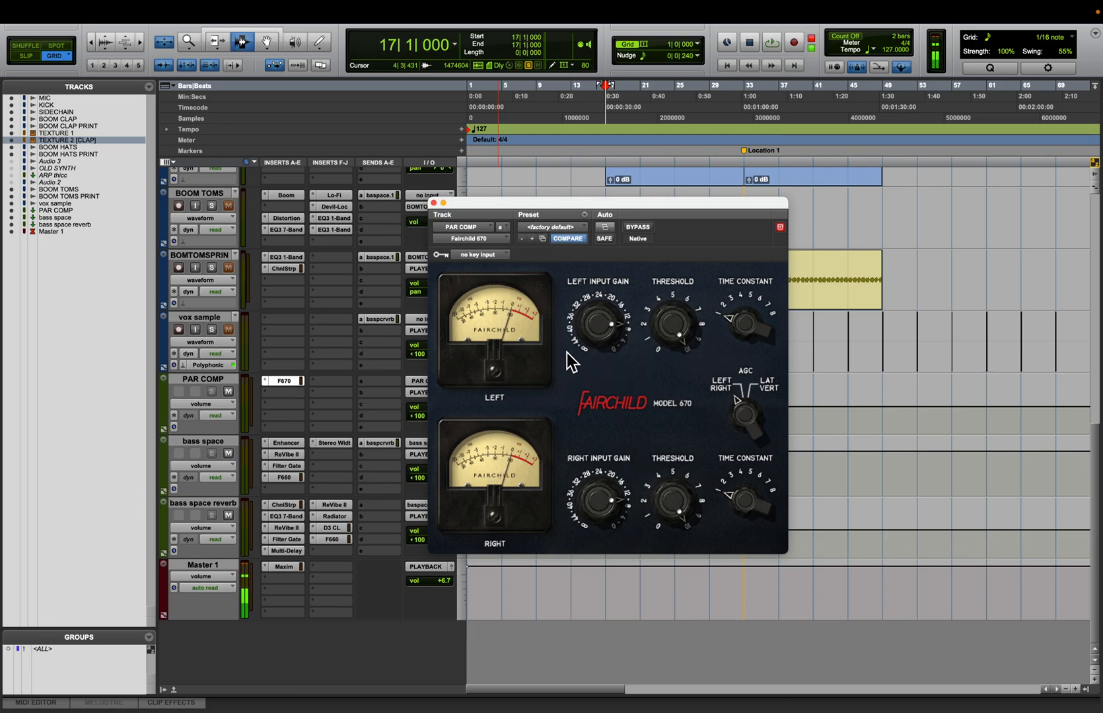
pyautogui.click(434, 203)
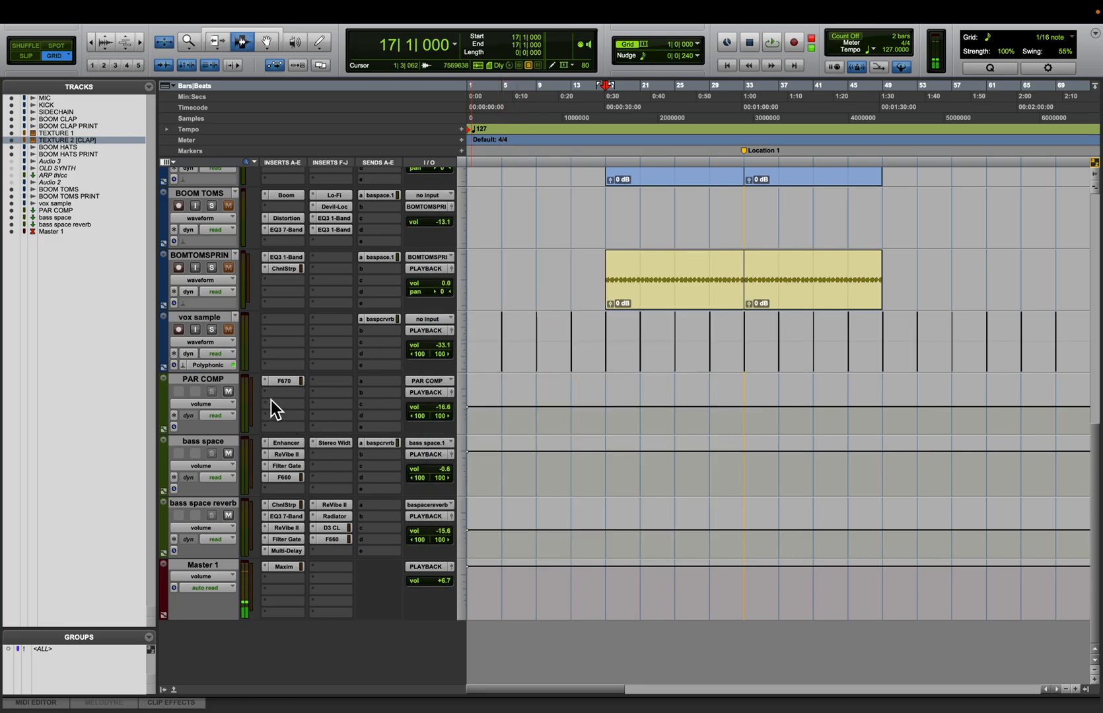
pyautogui.click(452, 392)
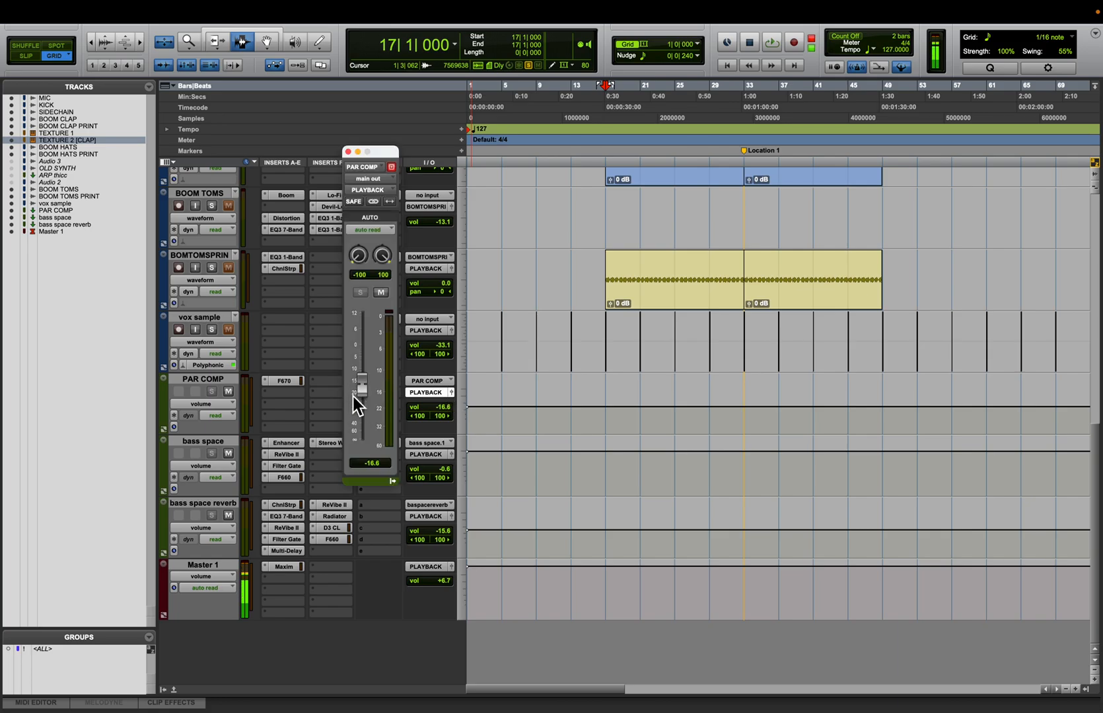
pyautogui.click(348, 152)
pyautogui.scroll(2, 393, 356)
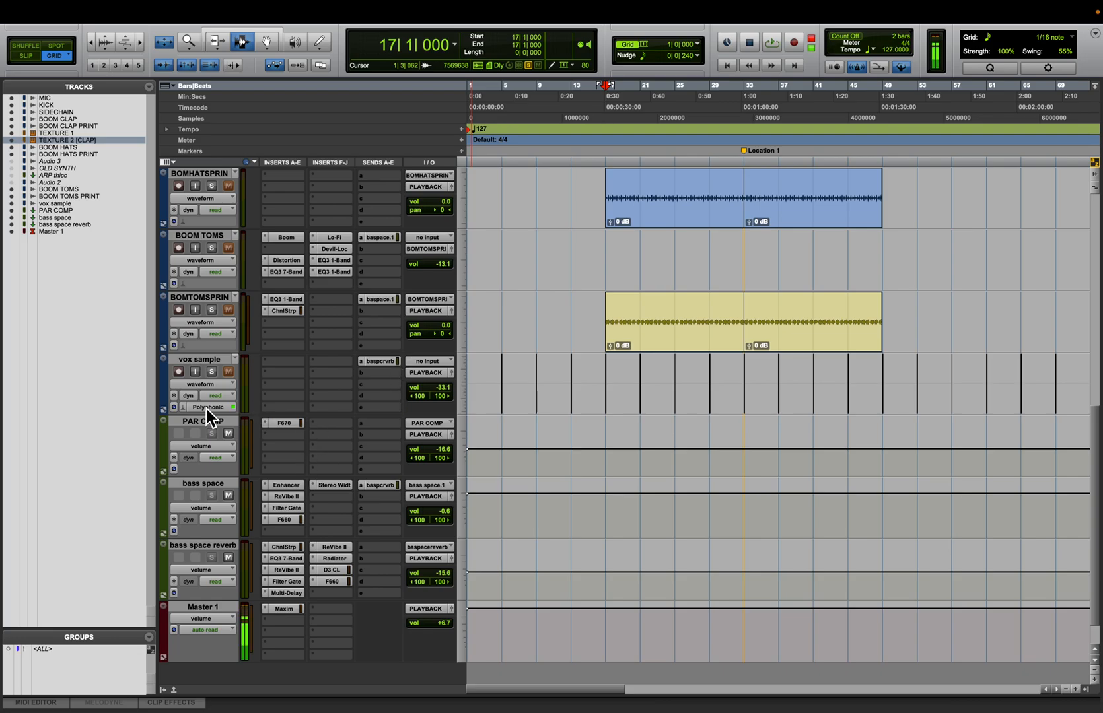
pyautogui.scroll(2, 586, 413)
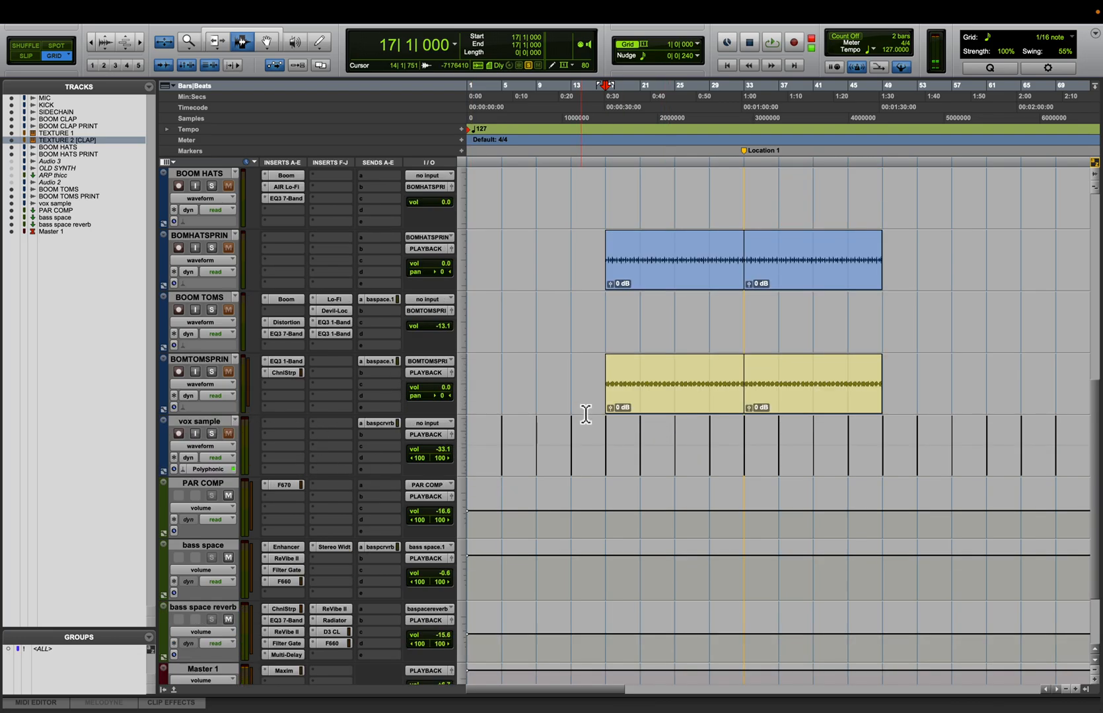
pyautogui.scroll(3, 585, 413)
pyautogui.scroll(-2, 585, 414)
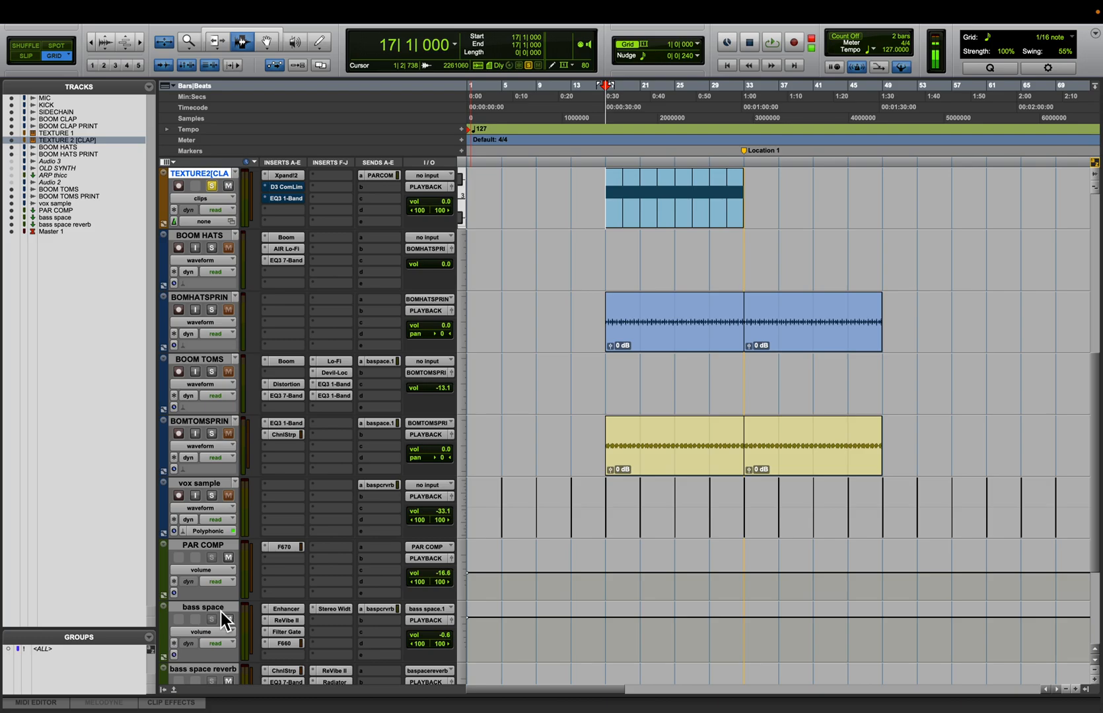
# Recheck the input gain and threshold settings of the F670 compressor on PAR COMP
pyautogui.scroll(6, 220, 612)
pyautogui.scroll(-2, 221, 611)
pyautogui.scroll(-6, 218, 617)
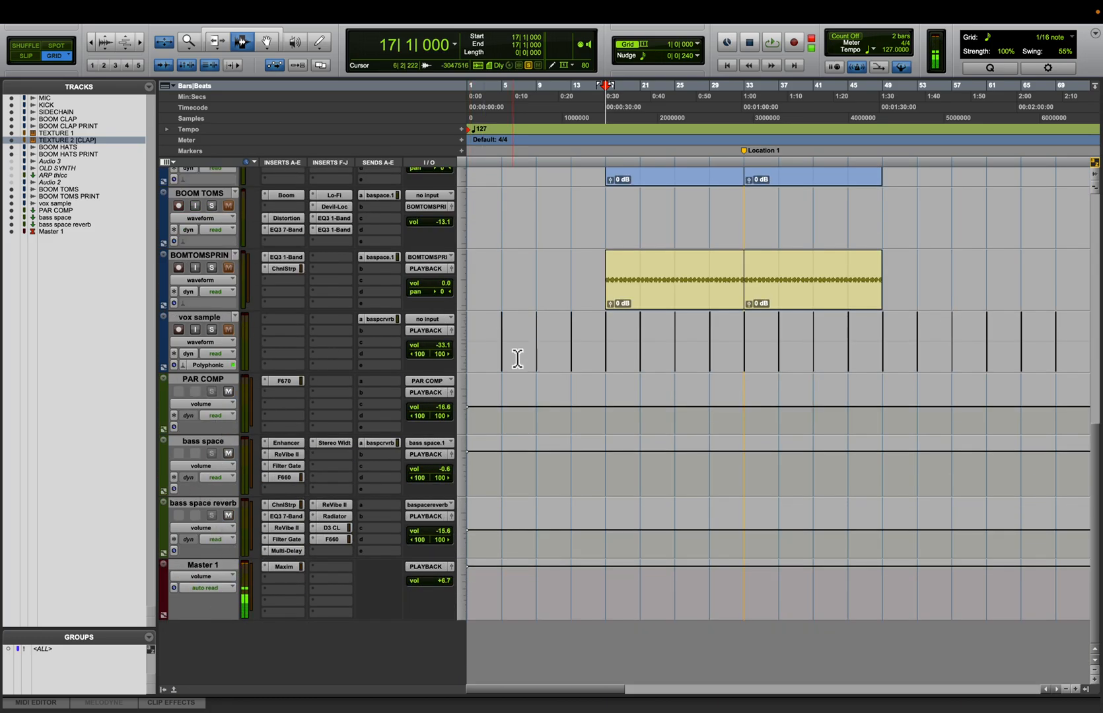
pyautogui.scroll(3, 502, 380)
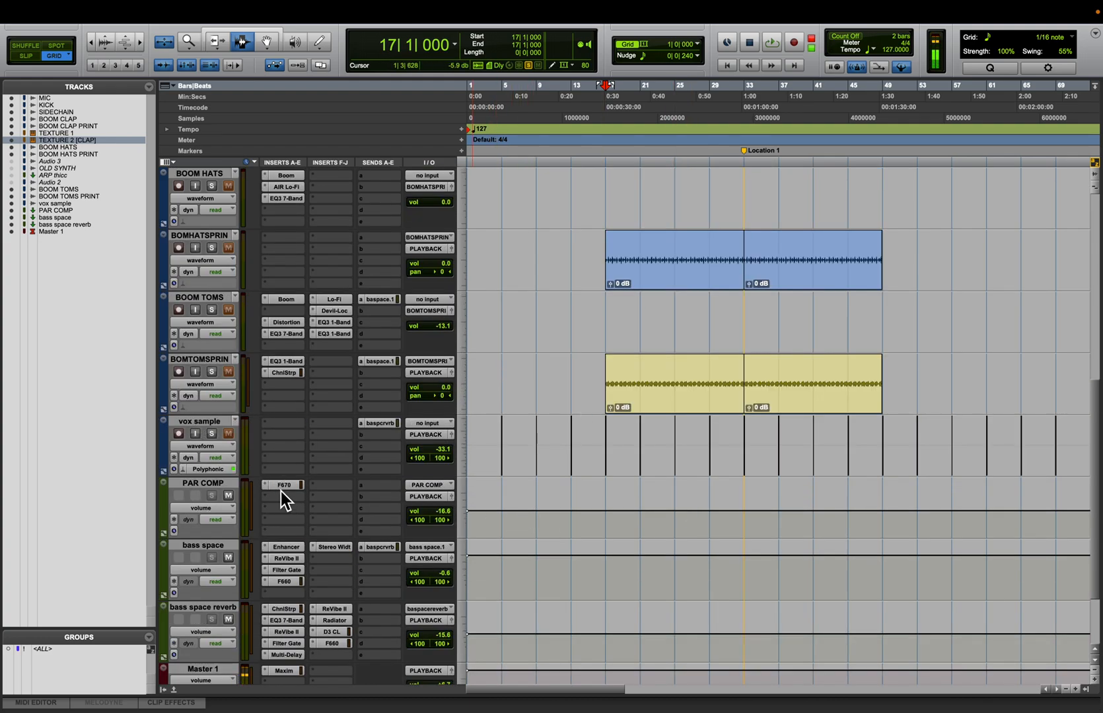
pyautogui.click(281, 486)
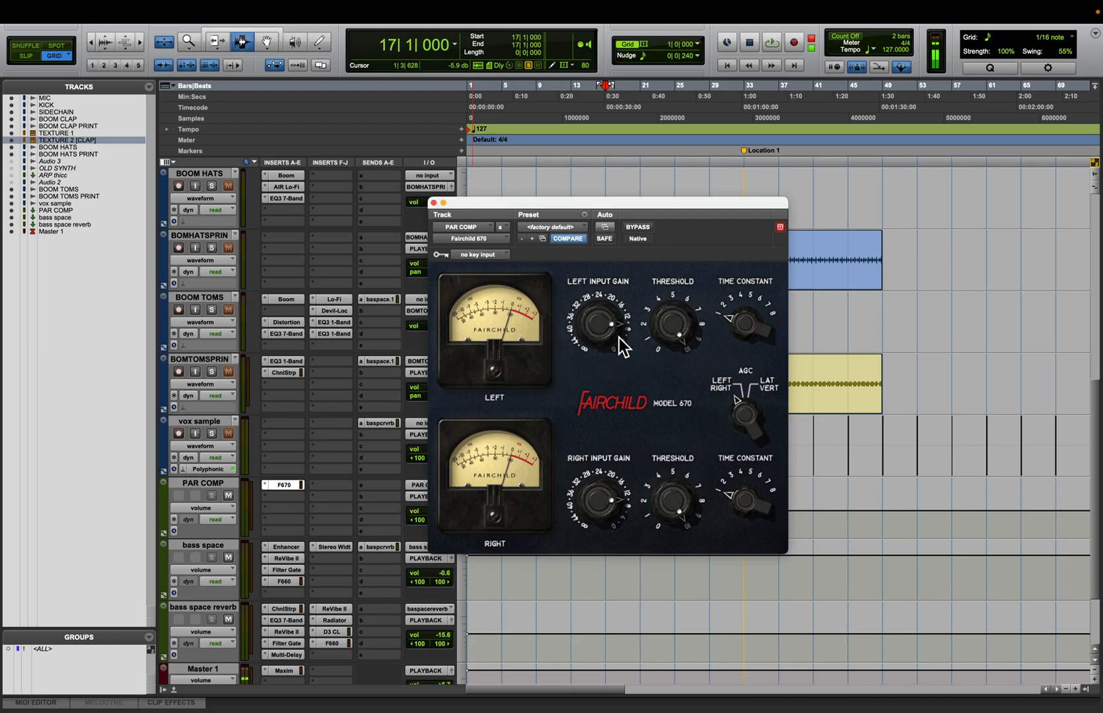
pyautogui.click(434, 203)
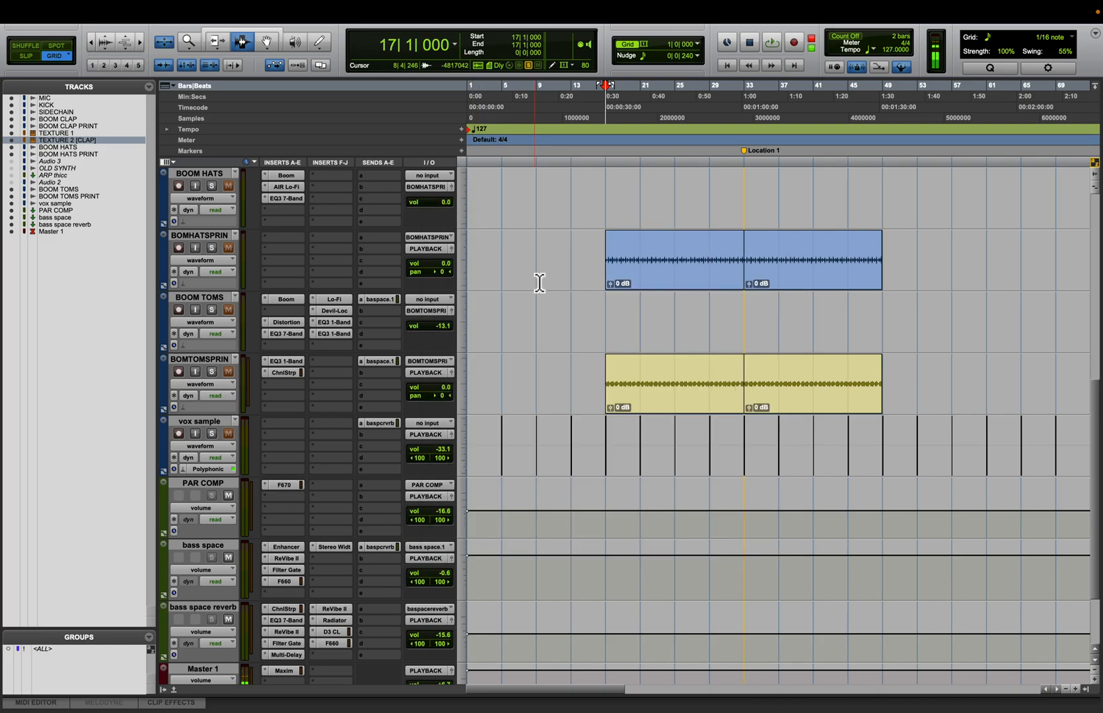
# Unsolo TEXTURE 2 [CLAP] and route the output of the BOOM HATS track to PLAYBACK
pyautogui.scroll(3, 541, 281)
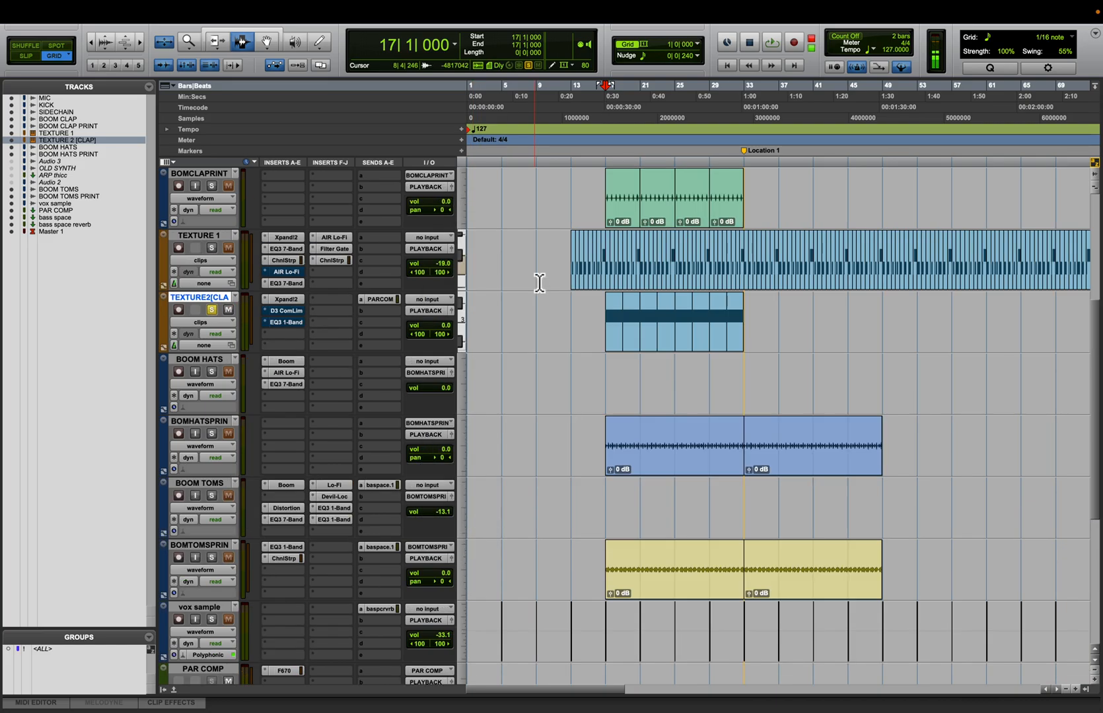
pyautogui.click(213, 313)
pyautogui.click(210, 363)
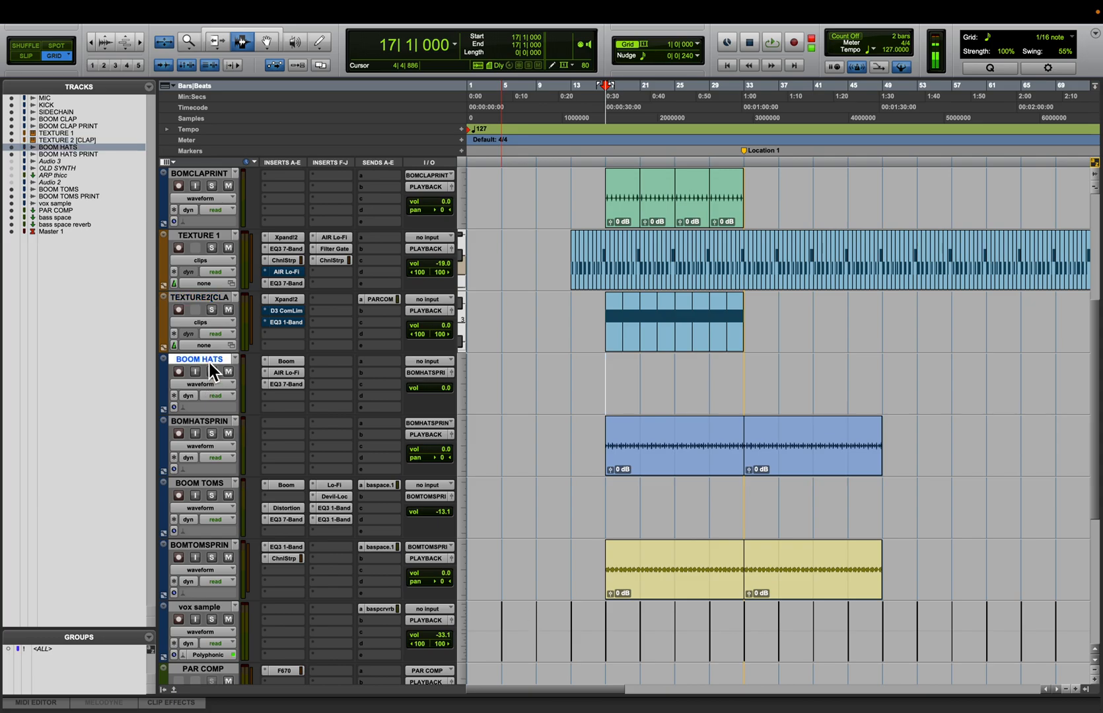
pyautogui.click(446, 372)
pyautogui.click(522, 374)
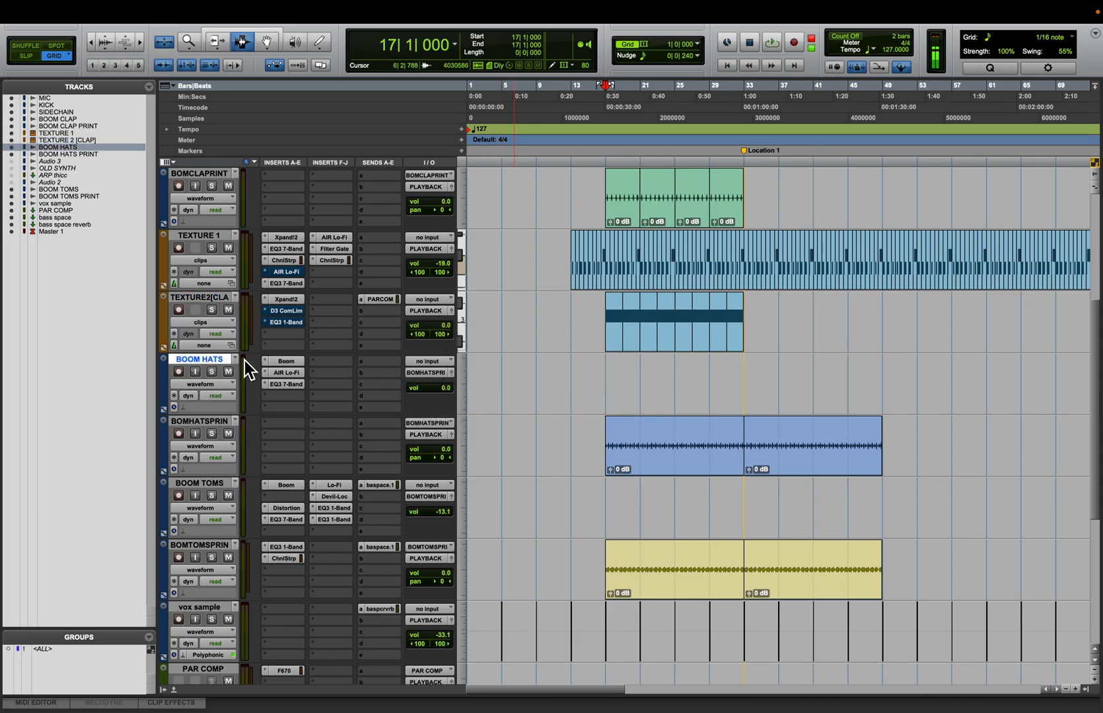
# Solo BOOM HATS and audition the pattern in its Boom drum machine
pyautogui.click(288, 361)
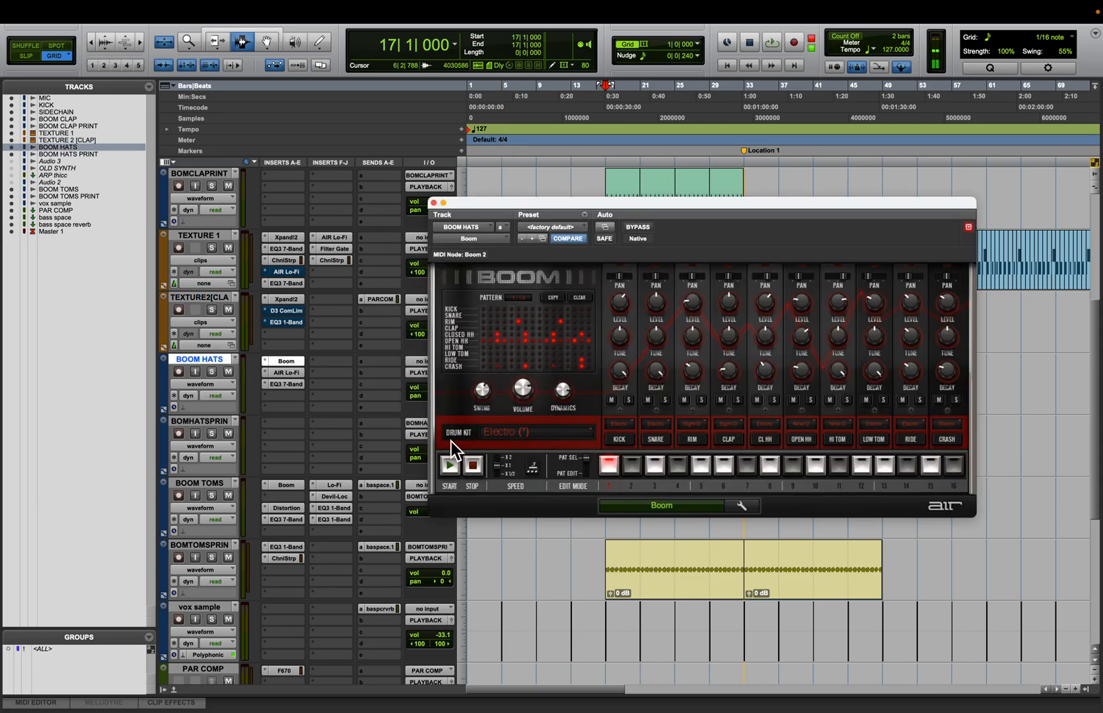
pyautogui.click(212, 372)
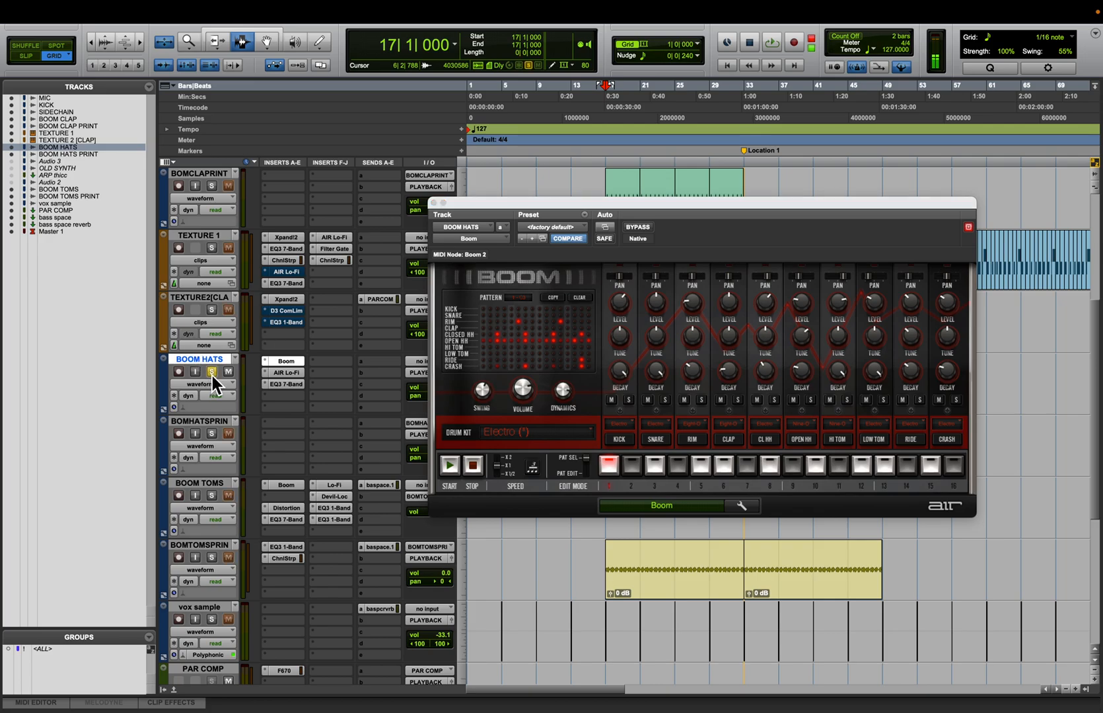
pyautogui.click(456, 468)
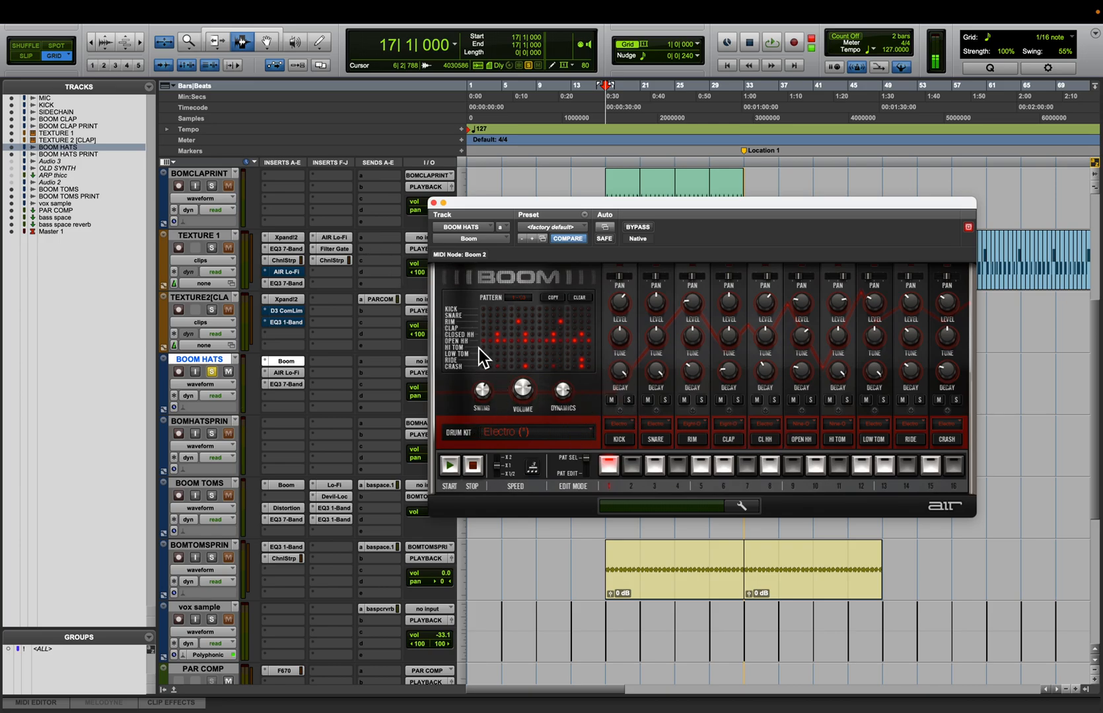
pyautogui.click(434, 203)
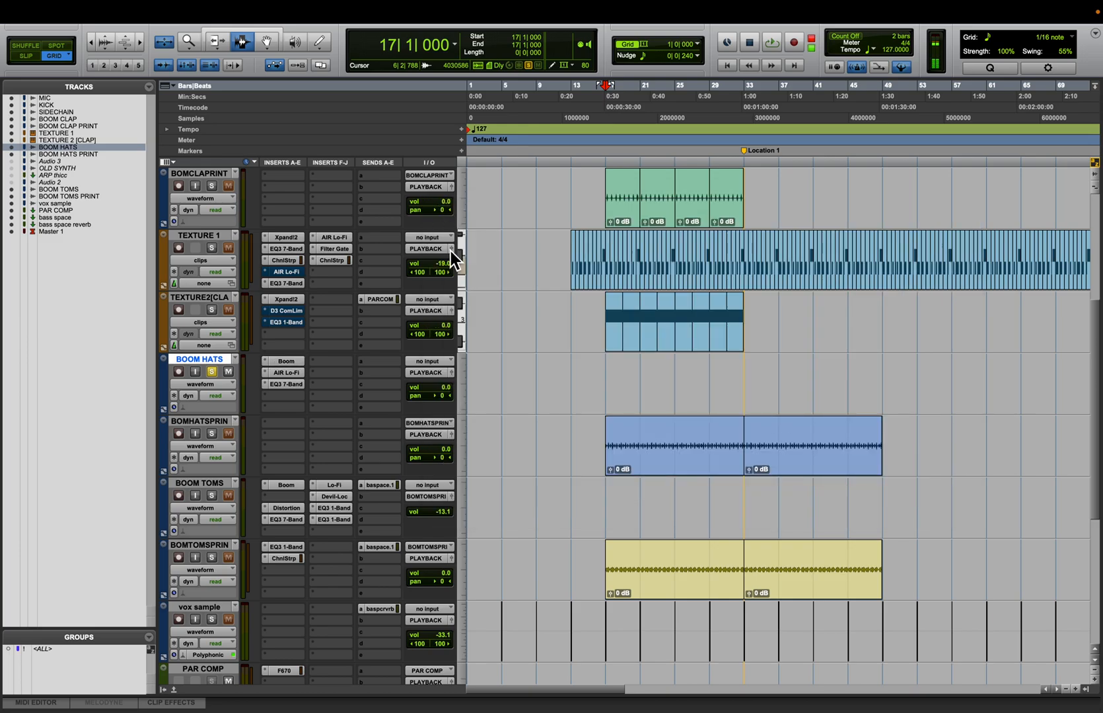
# Look through the kit sounds available for the clap in the Boom instrument on BOOM HATS
pyautogui.click(295, 362)
pyautogui.click(729, 426)
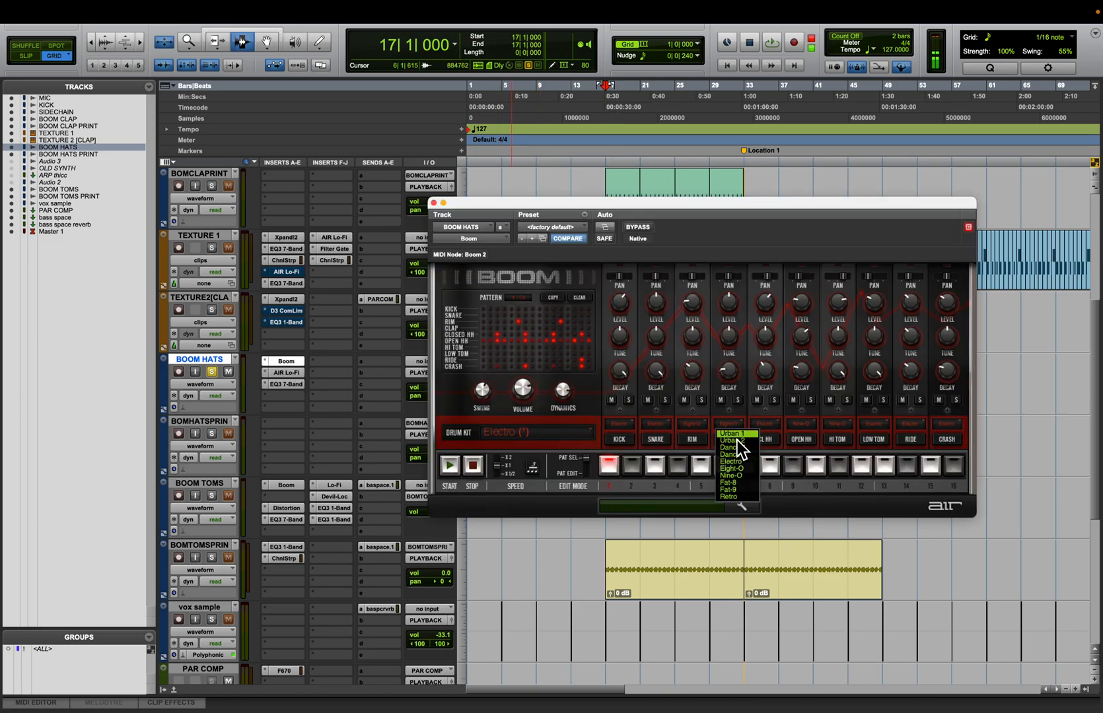
pyautogui.click(434, 202)
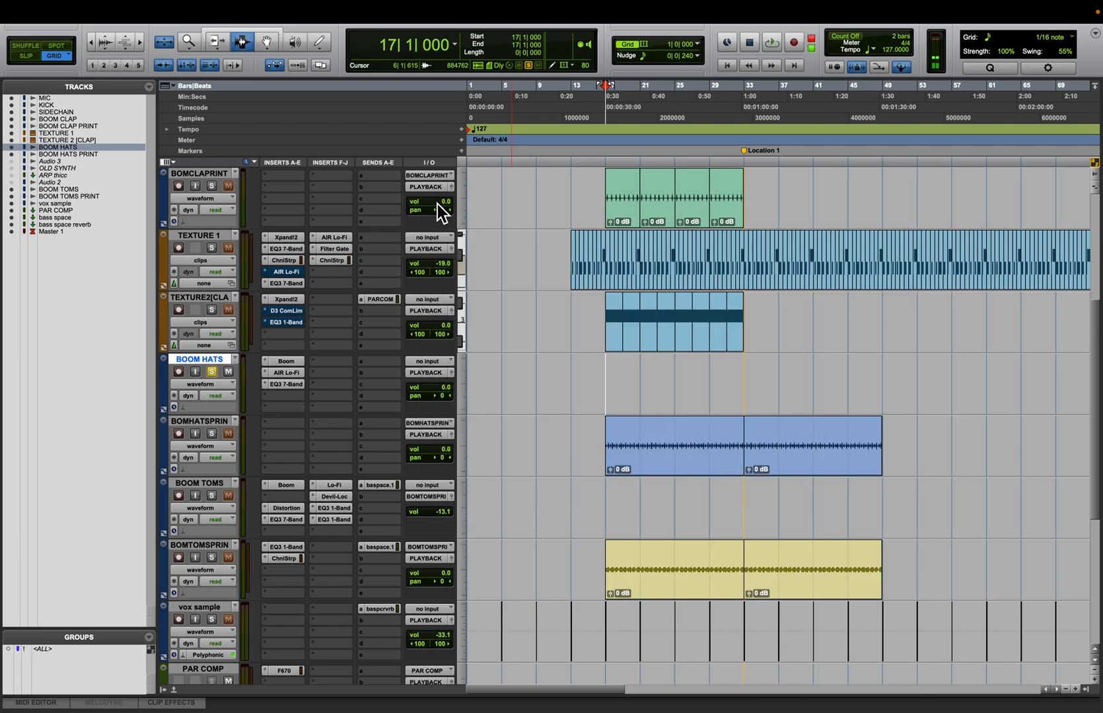
# Compare the BOOM HATS pattern with AIR Lo-Fi and EQ3 7-Band bypassed and re-enabled
pyautogui.click(300, 374)
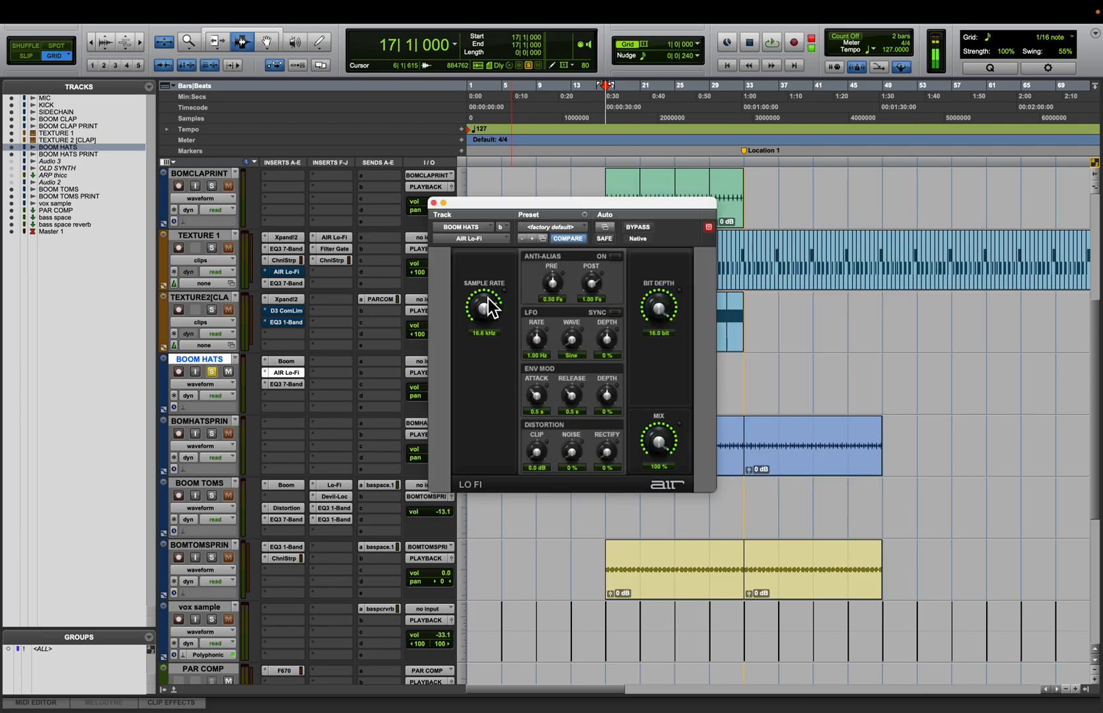
pyautogui.keyDown('super'); pyautogui.click(293, 372); pyautogui.keyUp('super')
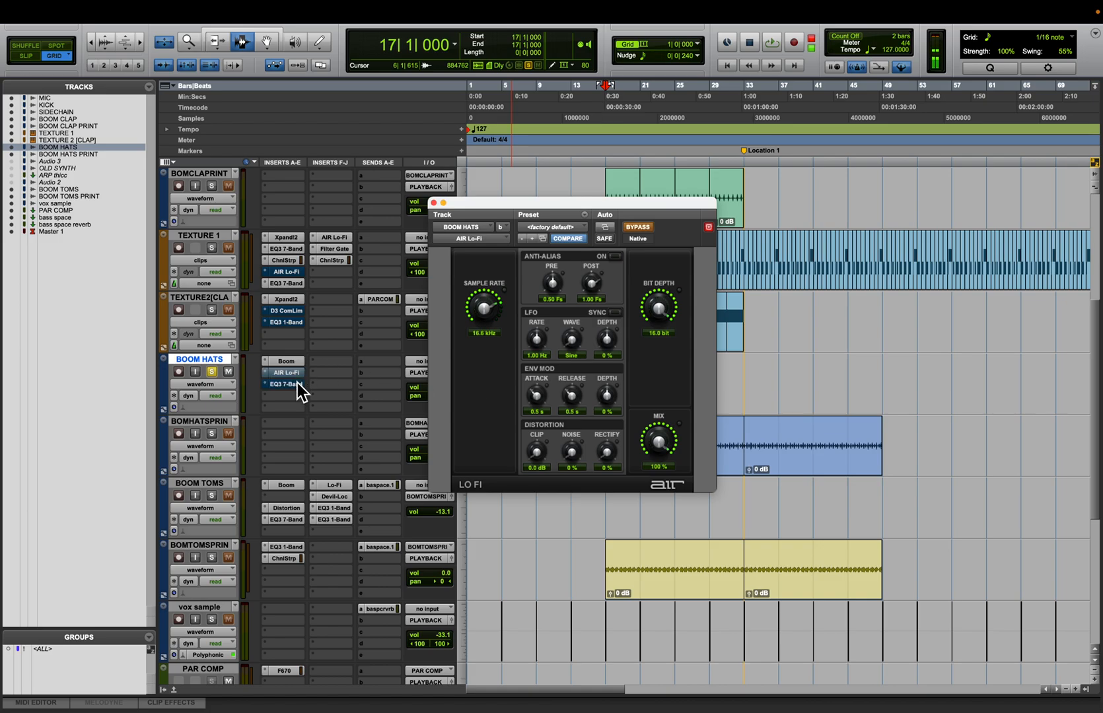
pyautogui.click(294, 364)
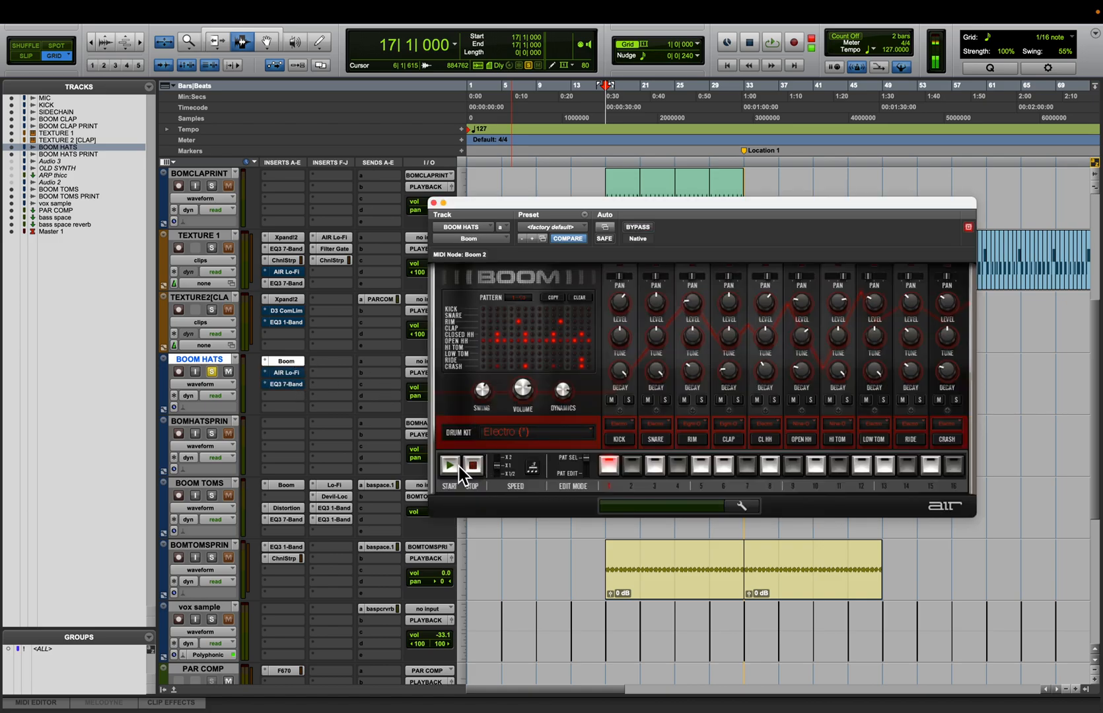
pyautogui.keyDown('super'); pyautogui.click(290, 375); pyautogui.keyUp('super')
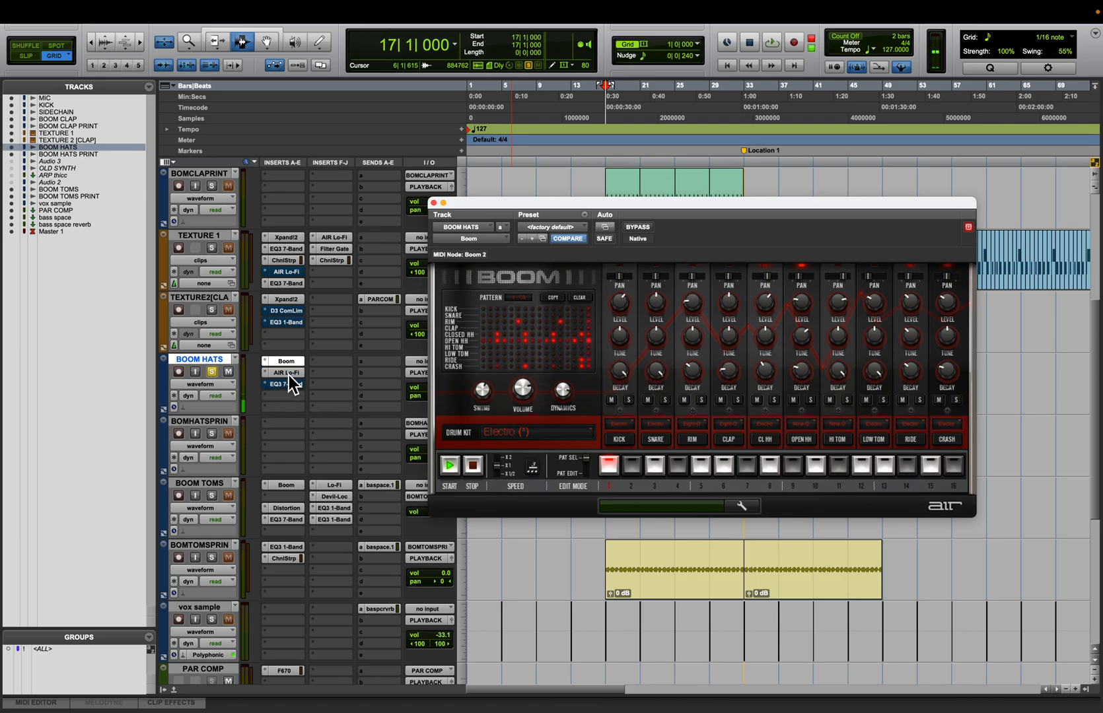
pyautogui.keyDown('super'); pyautogui.click(289, 384); pyautogui.keyUp('super')
# Examine the EQ3 7-Band curve on BOOM HATS and unsolo the track
pyautogui.click(289, 385)
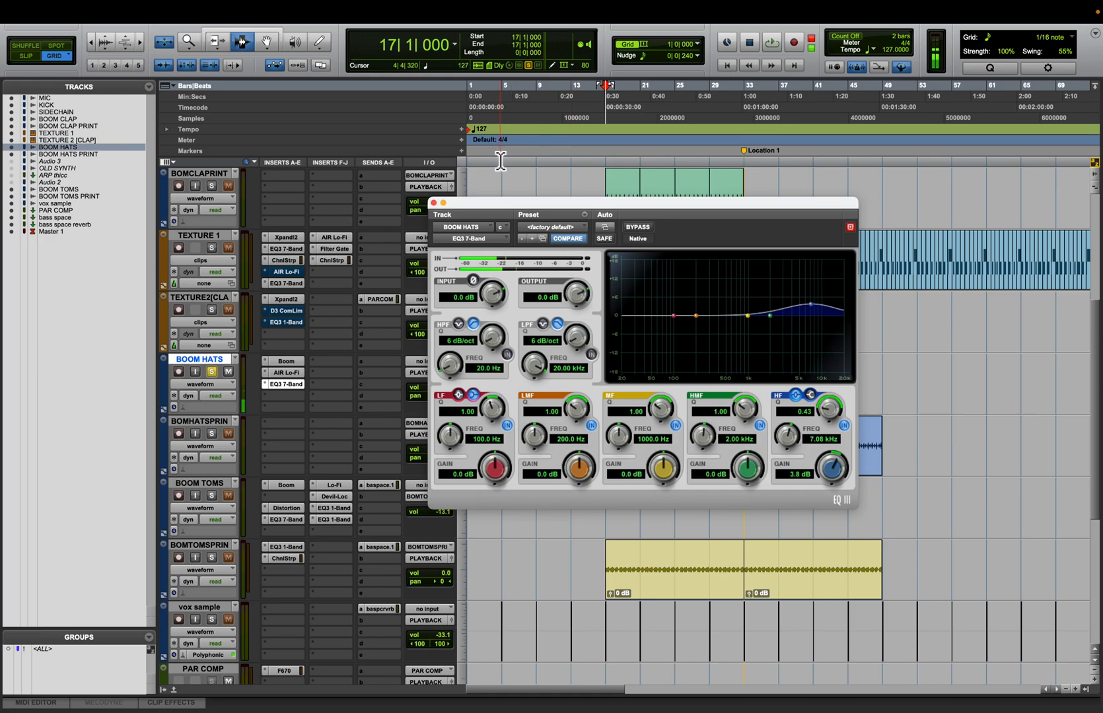
pyautogui.click(434, 203)
pyautogui.press('space')
pyautogui.press('space')
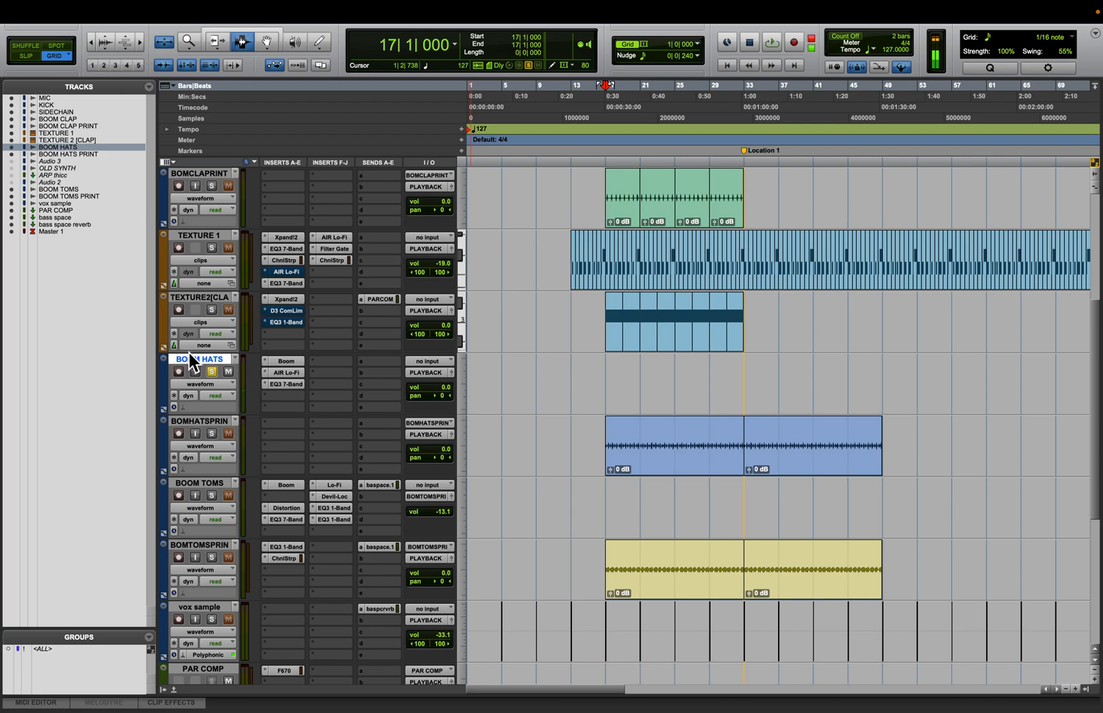
pyautogui.click(213, 372)
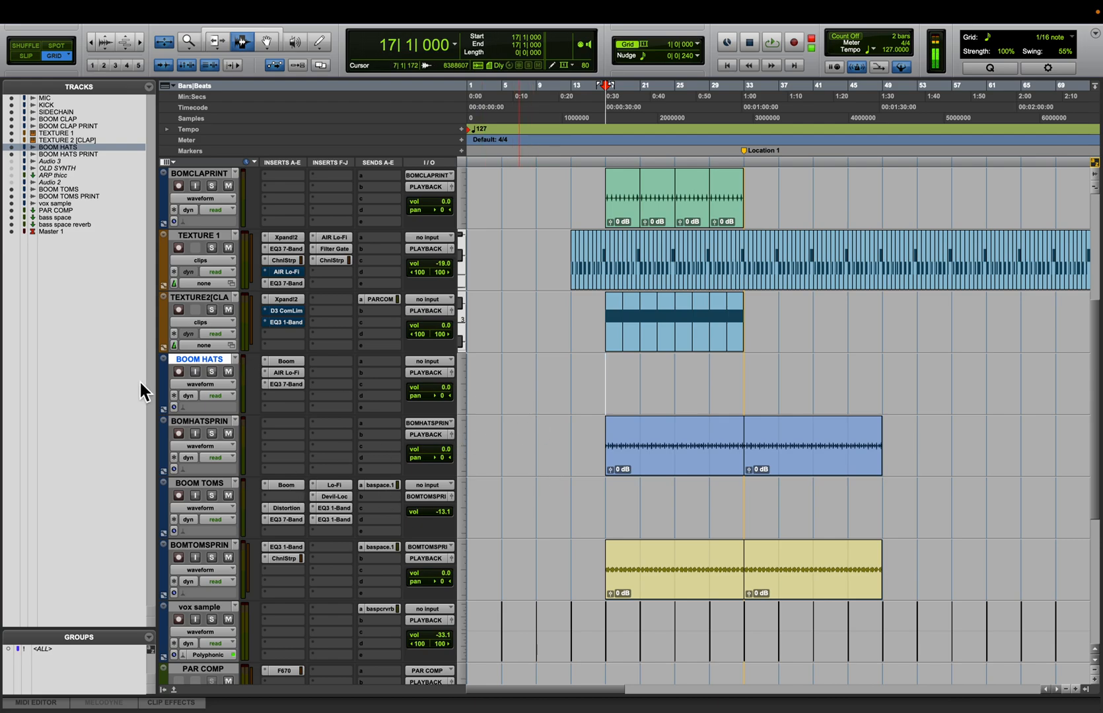
# Solo BOOM HATS PRINT and select its first clip, from bar 17 to bar 33
pyautogui.click(197, 422)
pyautogui.click(211, 433)
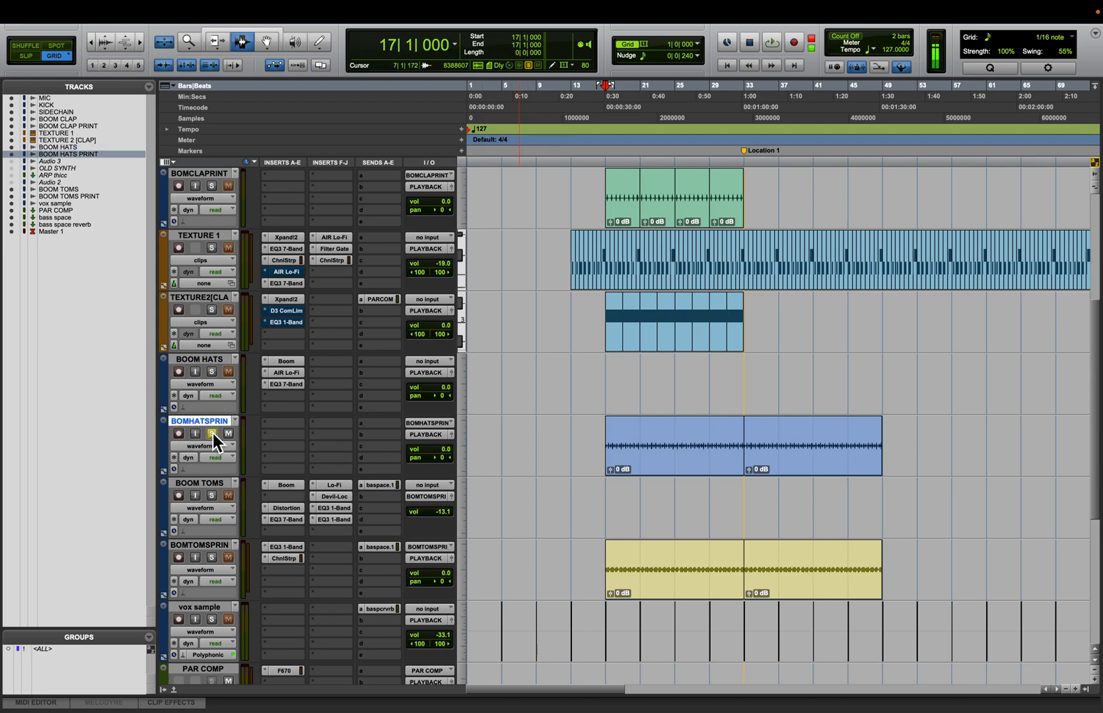
pyautogui.doubleClick(722, 464)
pyautogui.click(658, 442)
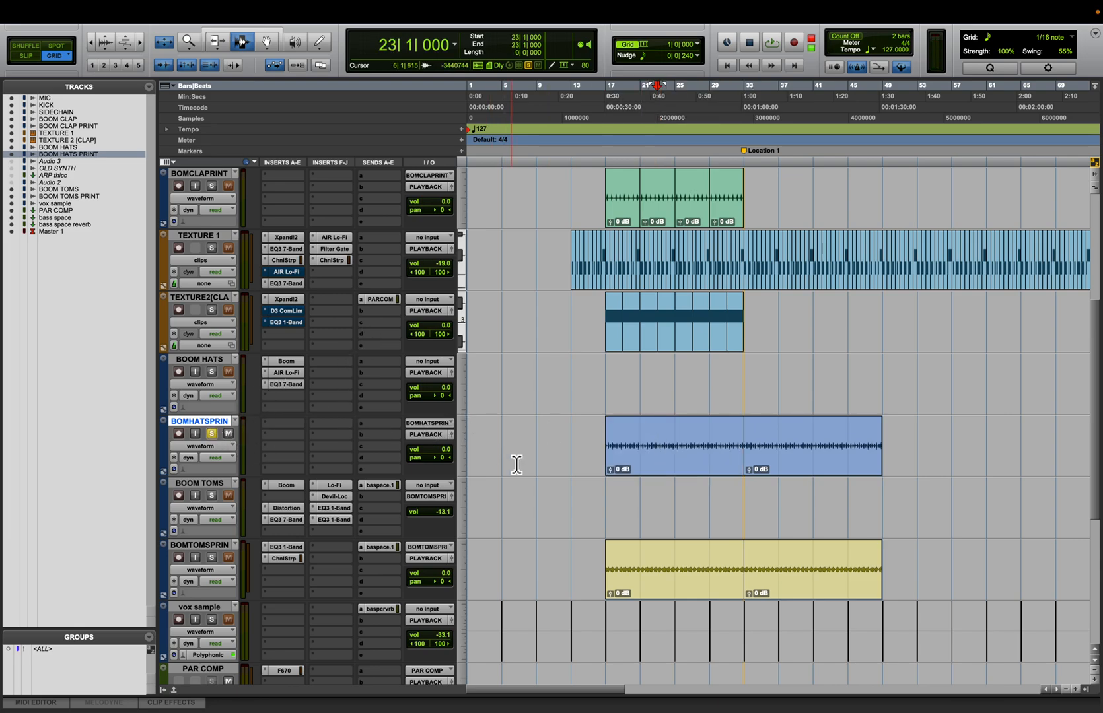
pyautogui.doubleClick(688, 462)
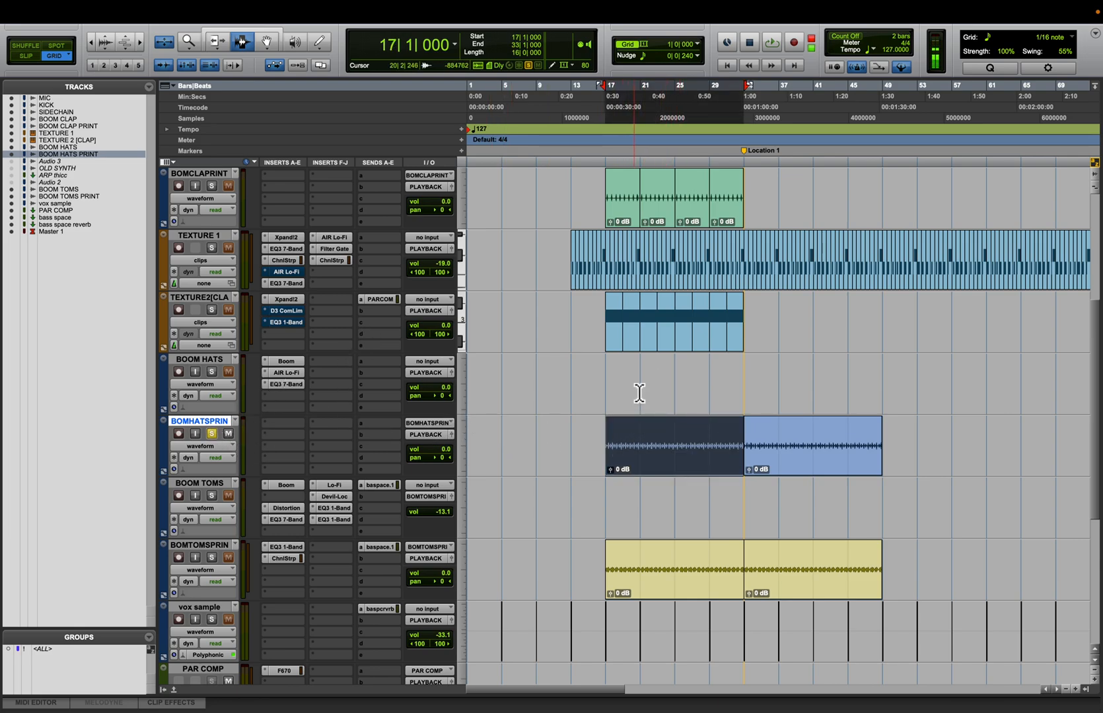
# Extend the selection from BOOM HATS PRINT up to KICK, and audition these tracks soloed together from bar 17
pyautogui.keyDown('shift'); pyautogui.click(212, 302); pyautogui.keyUp('shift')
pyautogui.keyDown('shift'); pyautogui.click(218, 243); pyautogui.keyUp('shift')
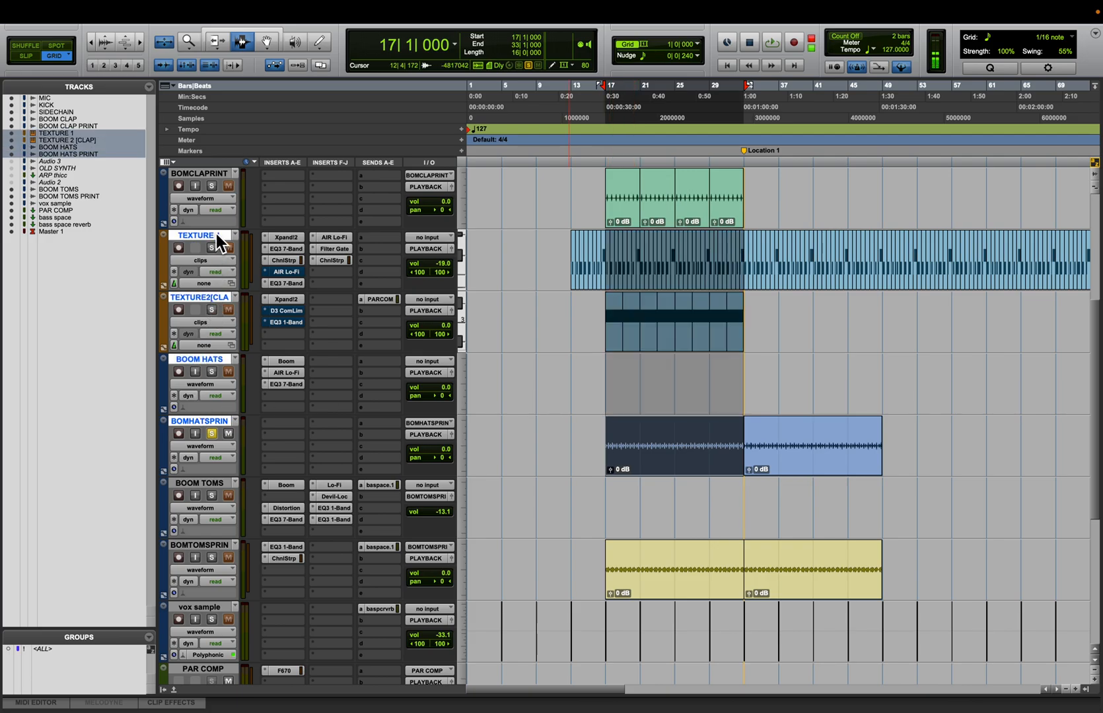
pyautogui.keyDown('shift'); pyautogui.click(214, 174); pyautogui.keyUp('shift')
pyautogui.scroll(5, 214, 176)
pyautogui.keyDown('shift'); pyautogui.click(214, 250); pyautogui.keyUp('shift')
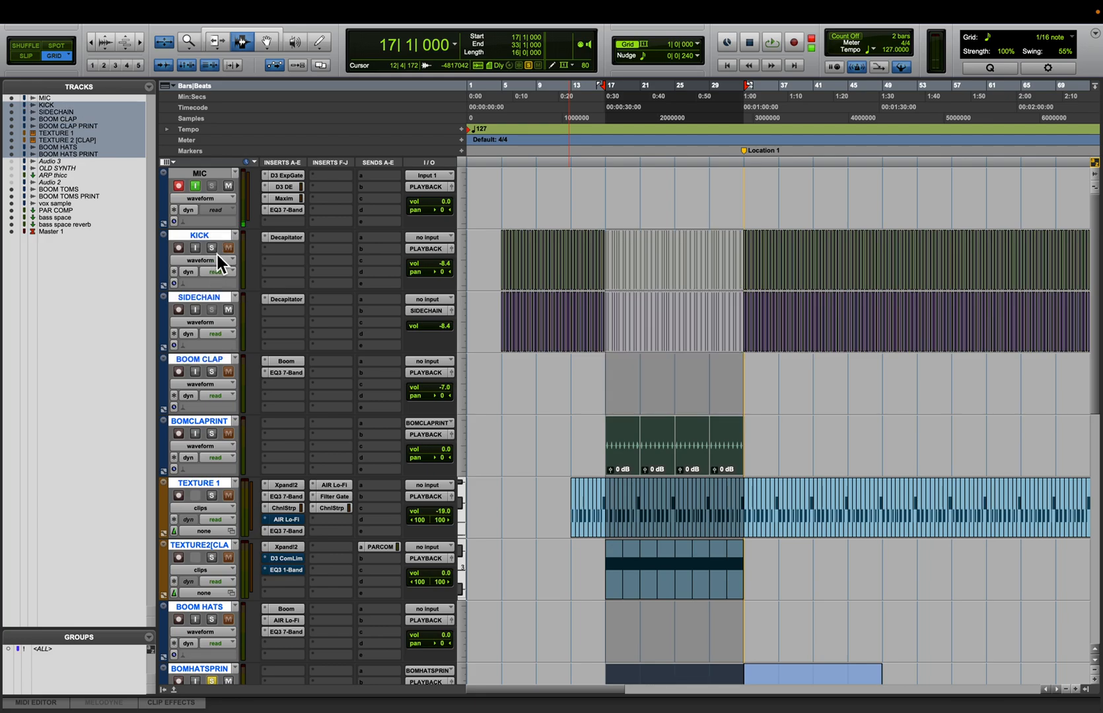
pyautogui.click(213, 249)
pyautogui.press('space')
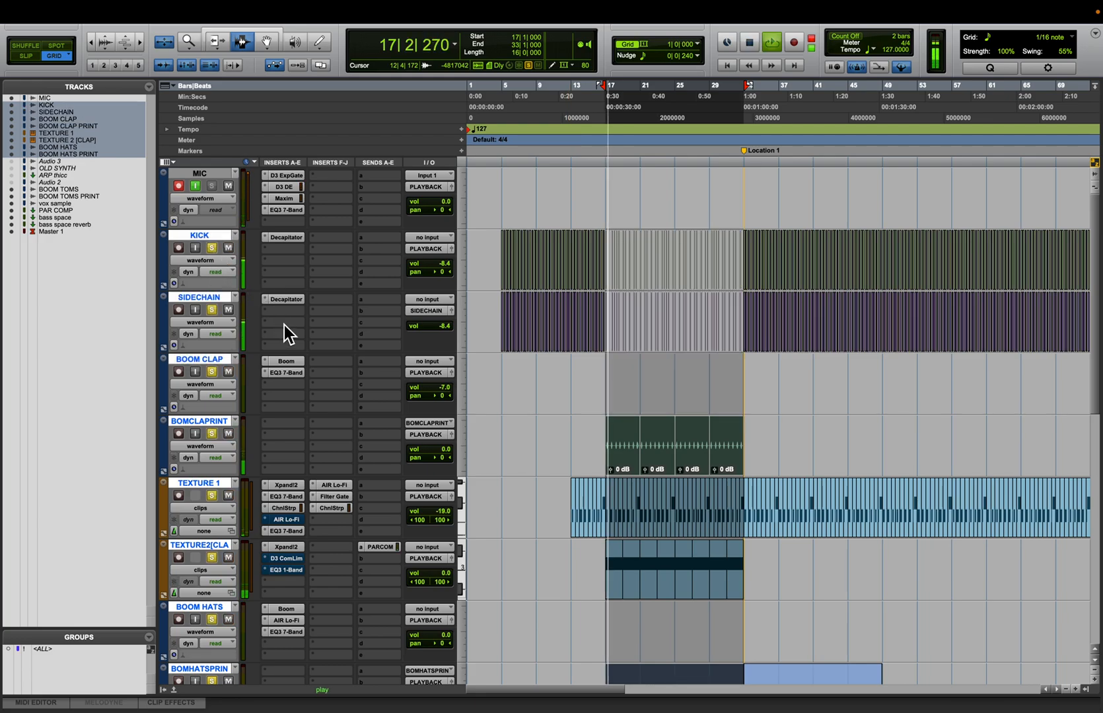
pyautogui.scroll(-3, 567, 457)
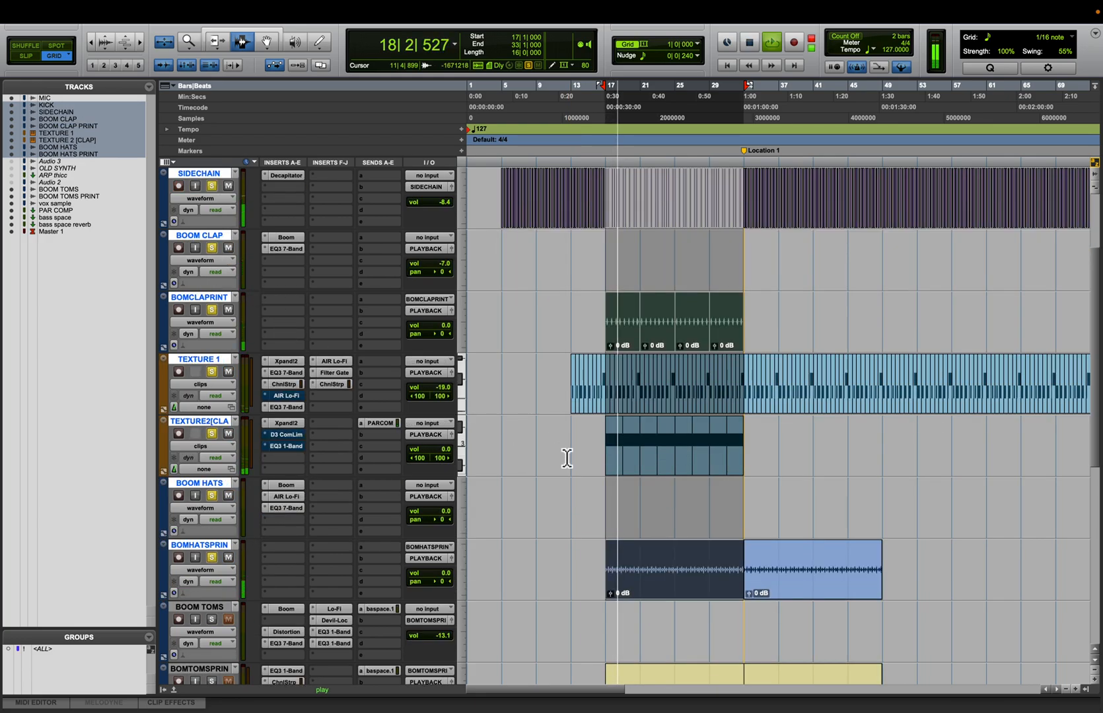
pyautogui.scroll(-10, 567, 458)
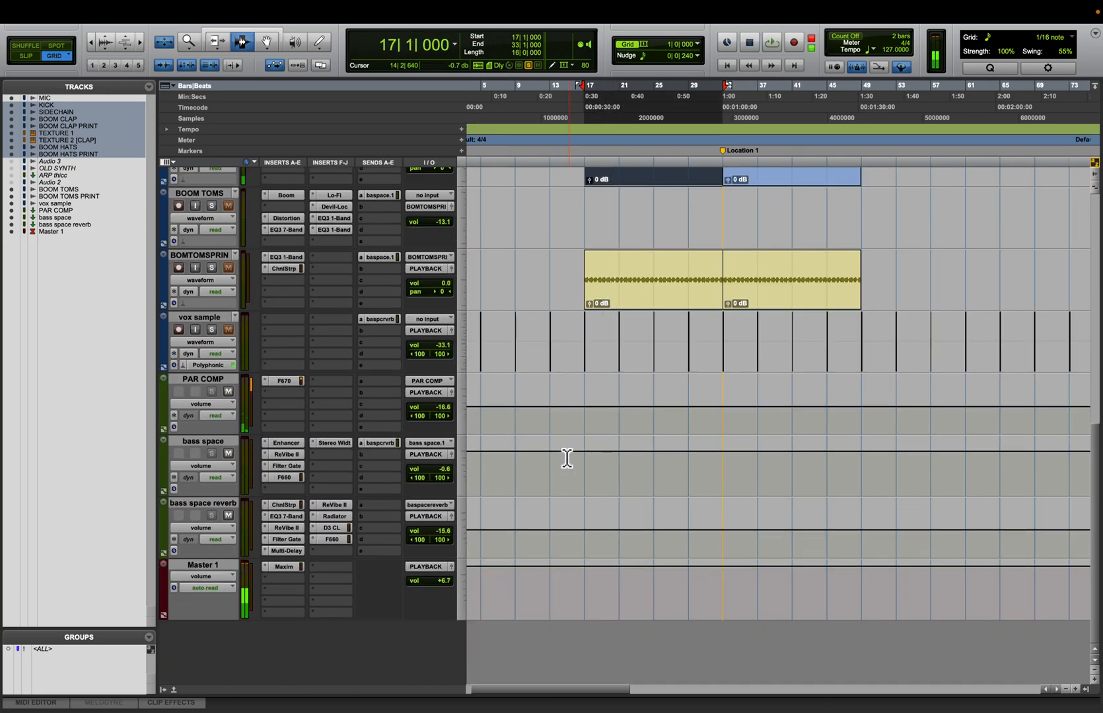
pyautogui.press('space')
# Clear all solos and route the output of the BOOM TOMS track to PLAYBACK, with the cursor at bar 16
pyautogui.scroll(4, 567, 457)
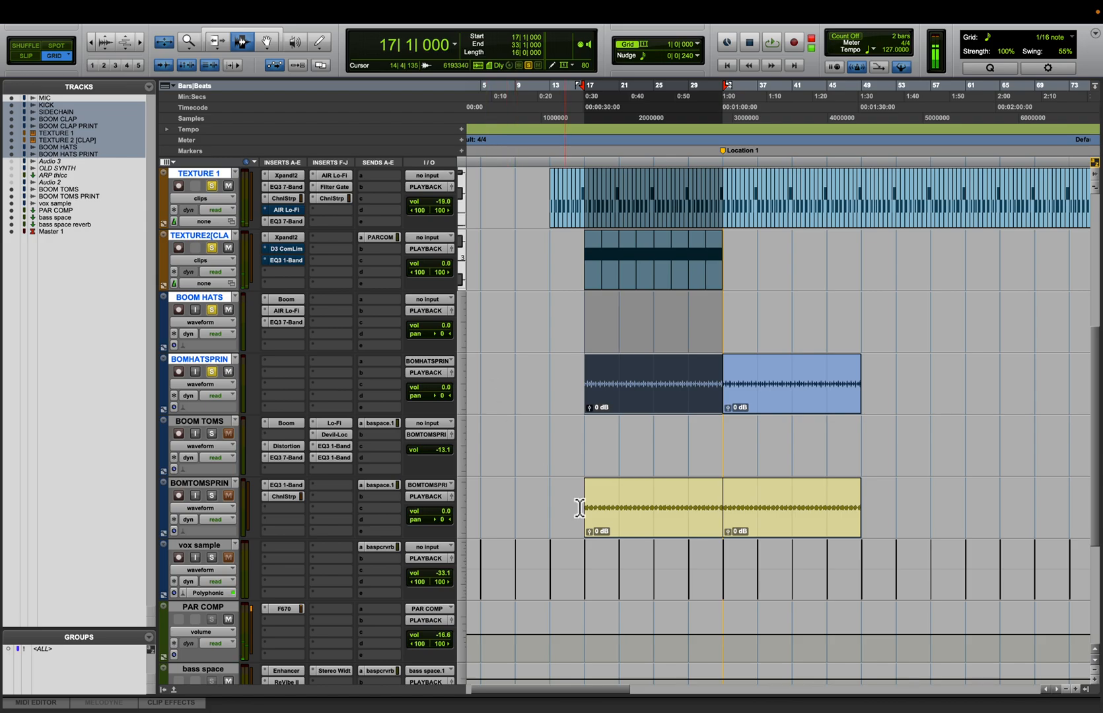
pyautogui.click(577, 448)
pyautogui.keyDown('alt'); pyautogui.click(212, 372); pyautogui.keyUp('alt')
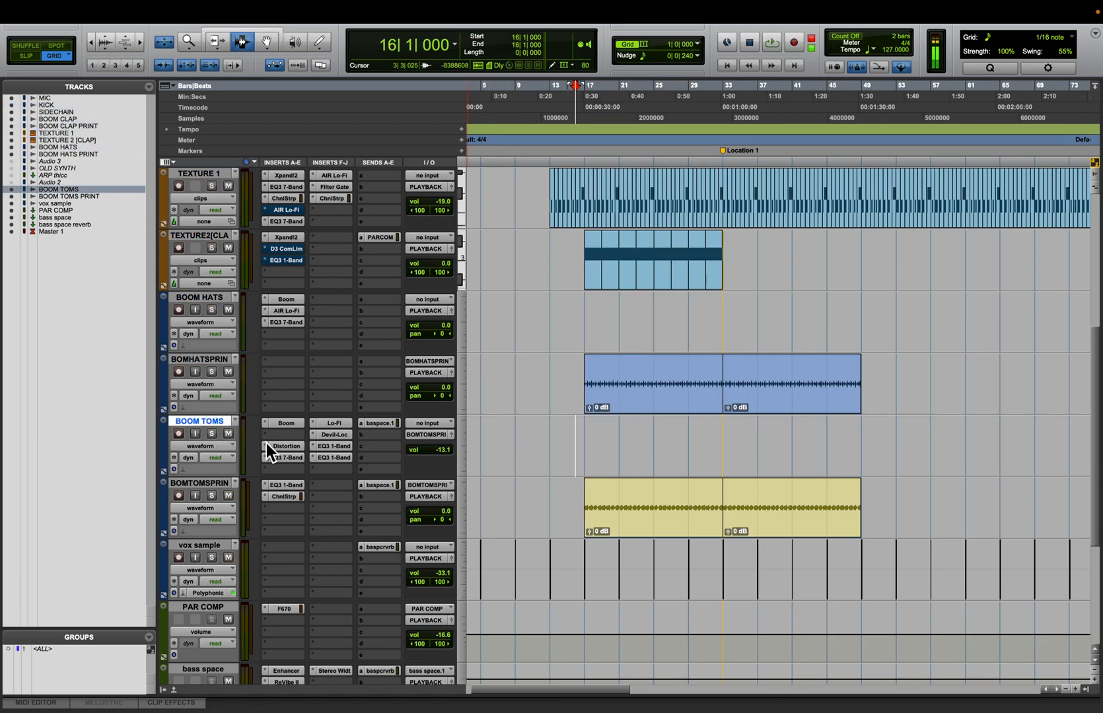
pyautogui.click(282, 426)
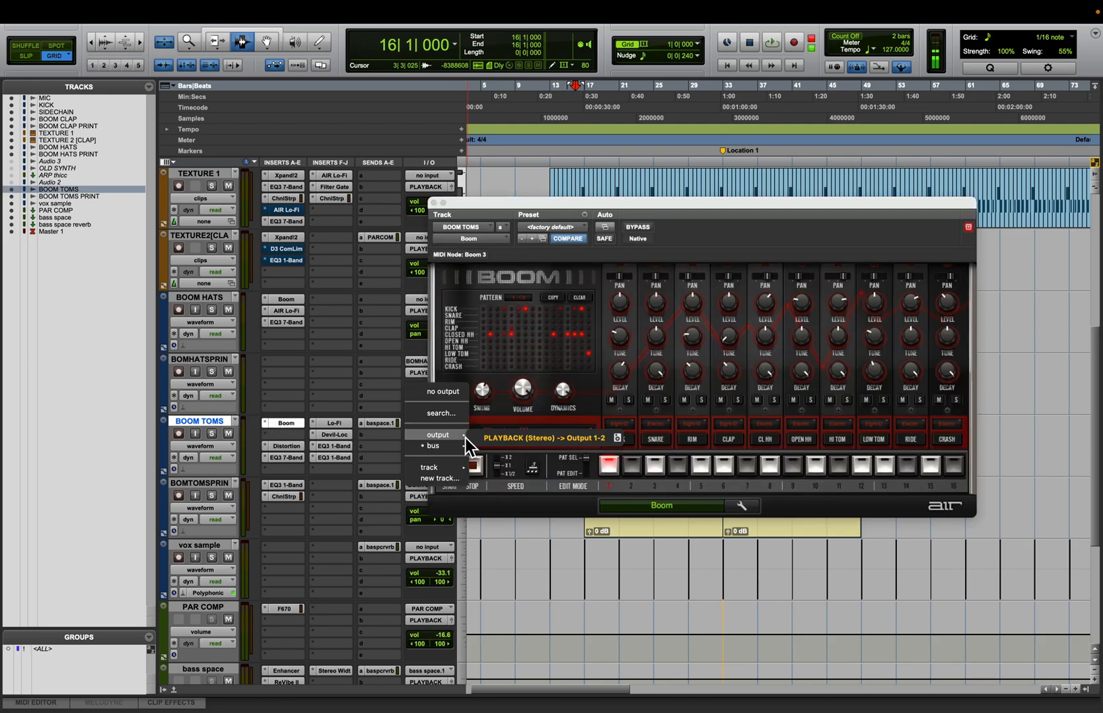
pyautogui.click(434, 204)
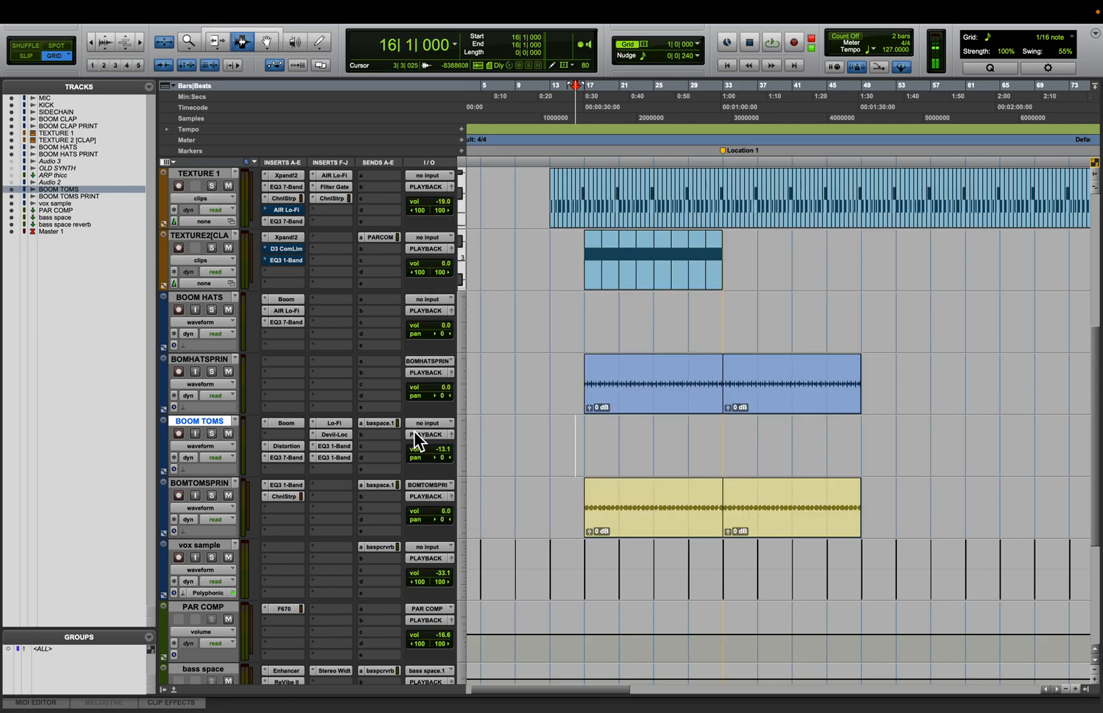
# Solo BOOM TOMS and play the pattern in its Boom drum machine
pyautogui.click(278, 426)
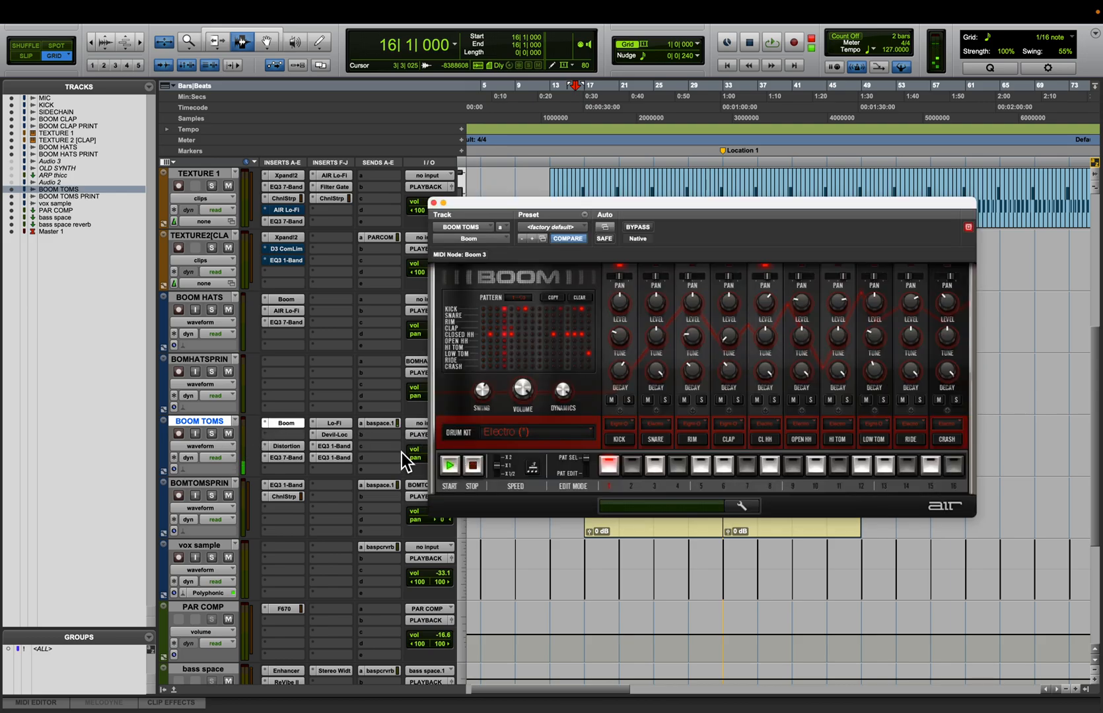
pyautogui.click(211, 433)
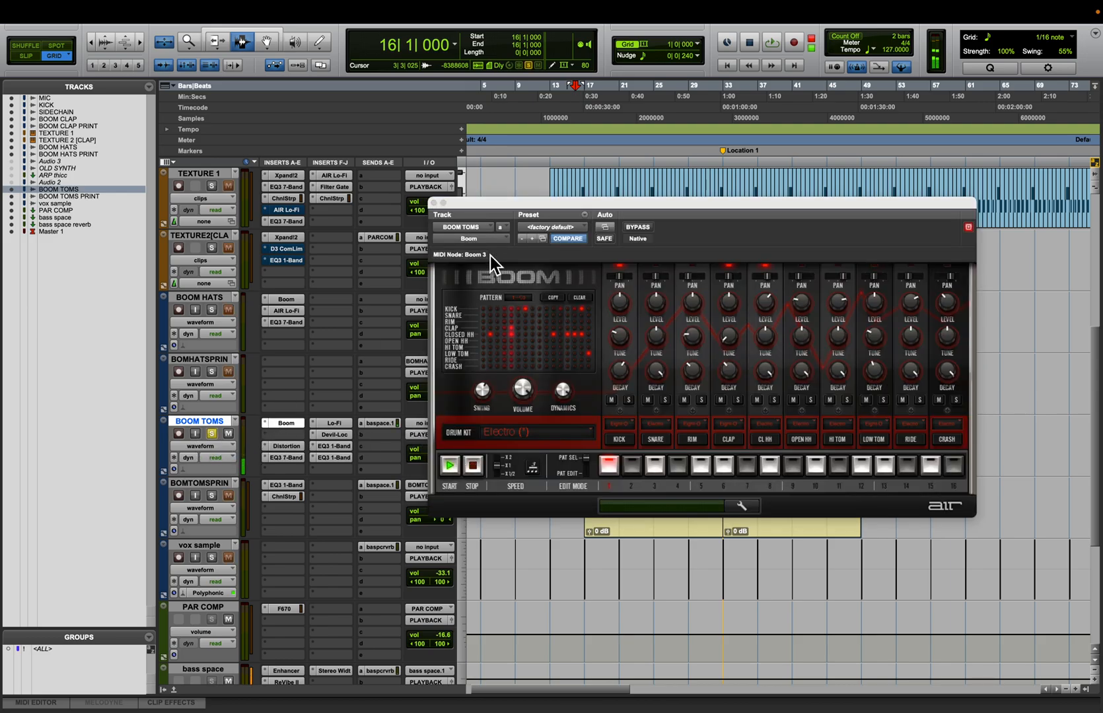
pyautogui.click(434, 204)
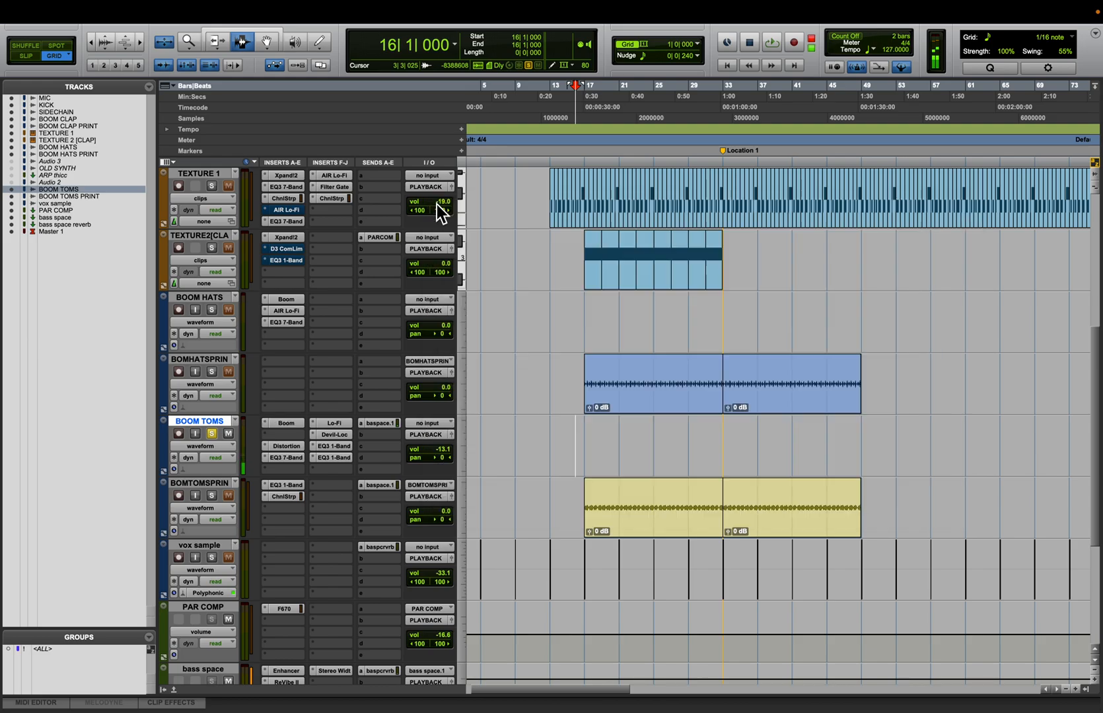
# With the cursor at bar 13, bypass every BOOM TOMS insert except the Boom drum machine and start its pattern
pyautogui.press('space')
pyautogui.press('space')
pyautogui.click(555, 456)
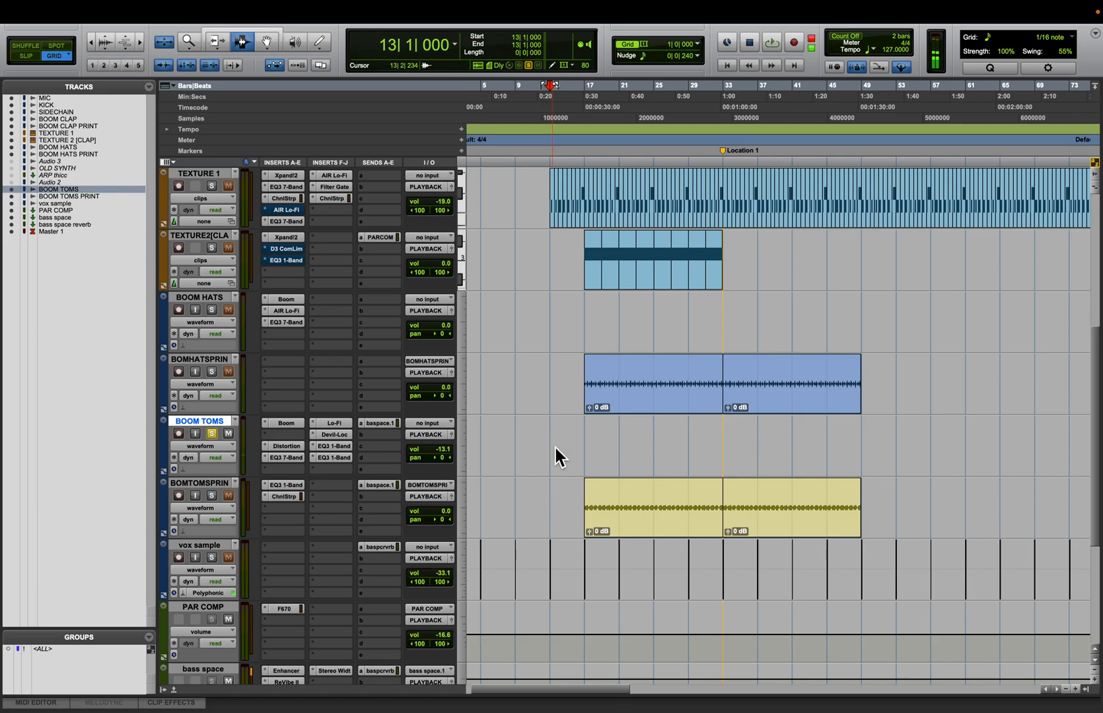
pyautogui.click(287, 423)
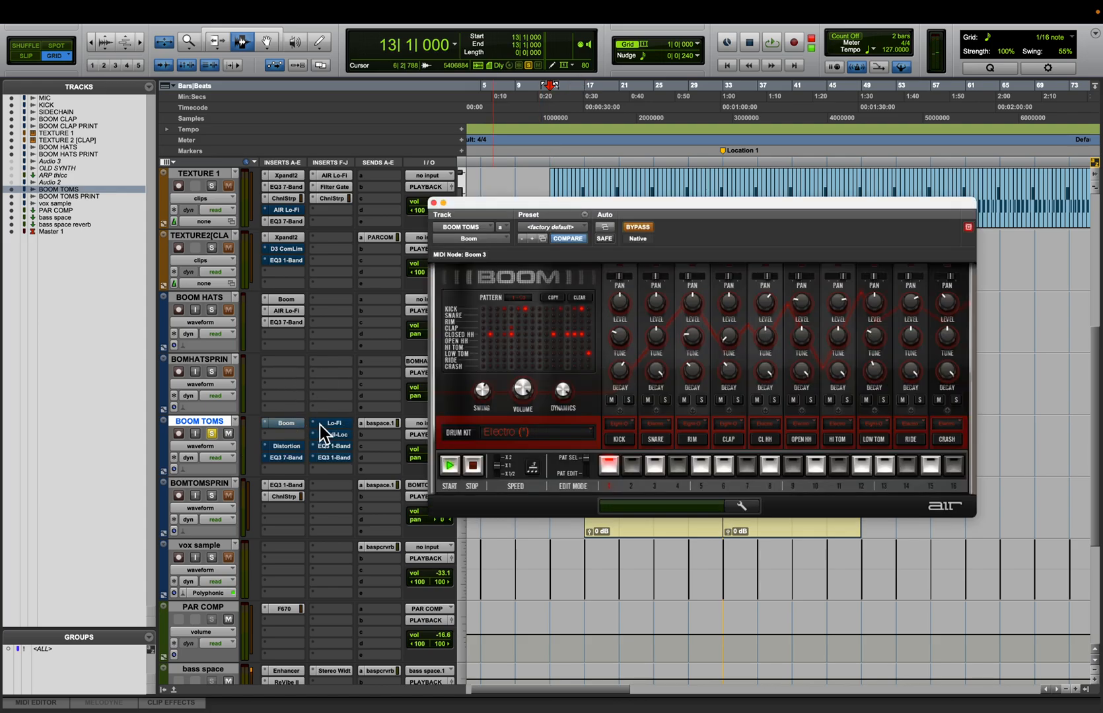
pyautogui.click(637, 227)
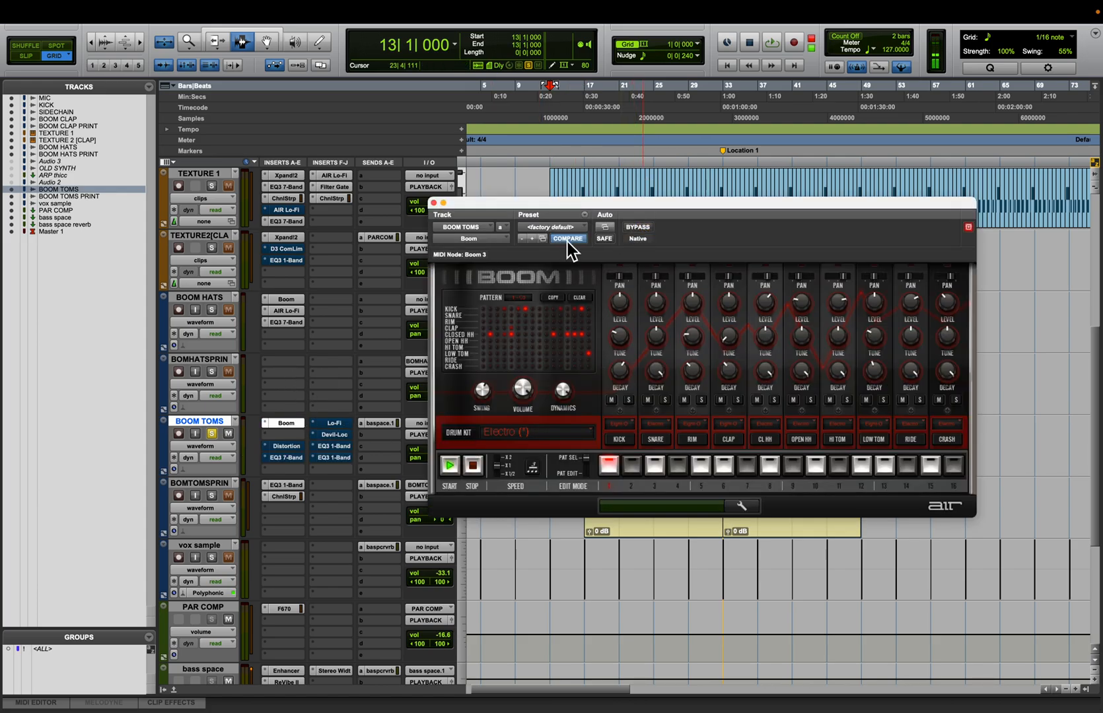
pyautogui.click(450, 467)
# Mute the BOOM TOMS send to bass space and mute the bass space and bass space reverb tracks
pyautogui.keyDown('super'); pyautogui.click(383, 423); pyautogui.keyUp('super')
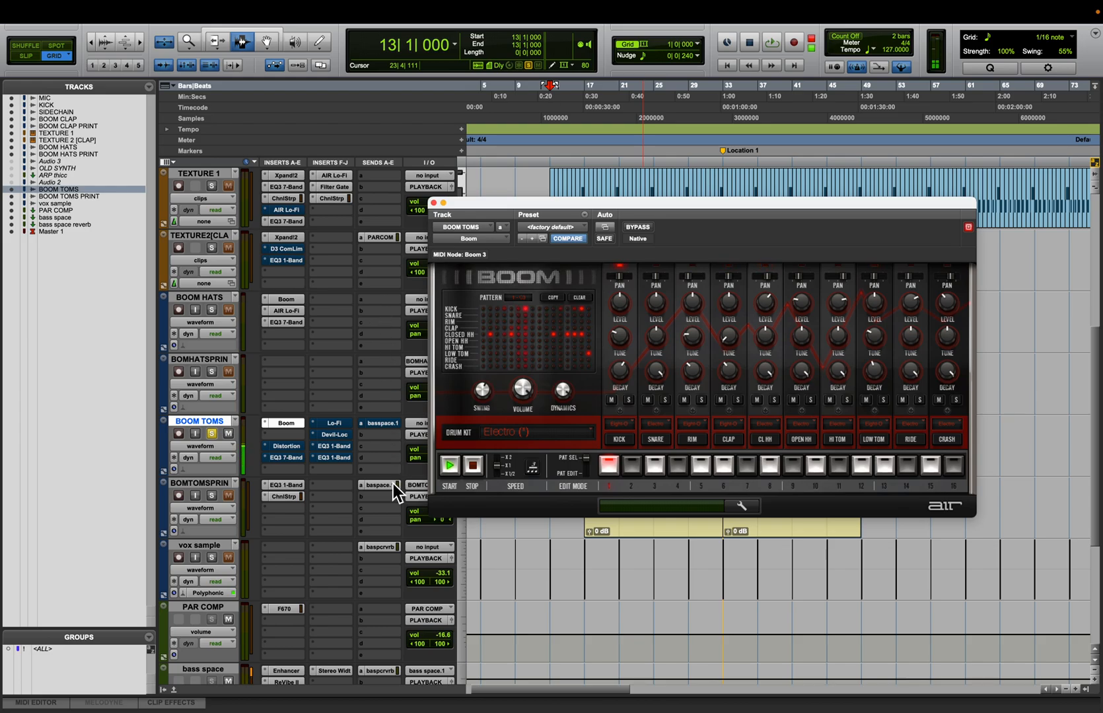
pyautogui.click(434, 204)
pyautogui.press('space')
pyautogui.scroll(-5, 588, 592)
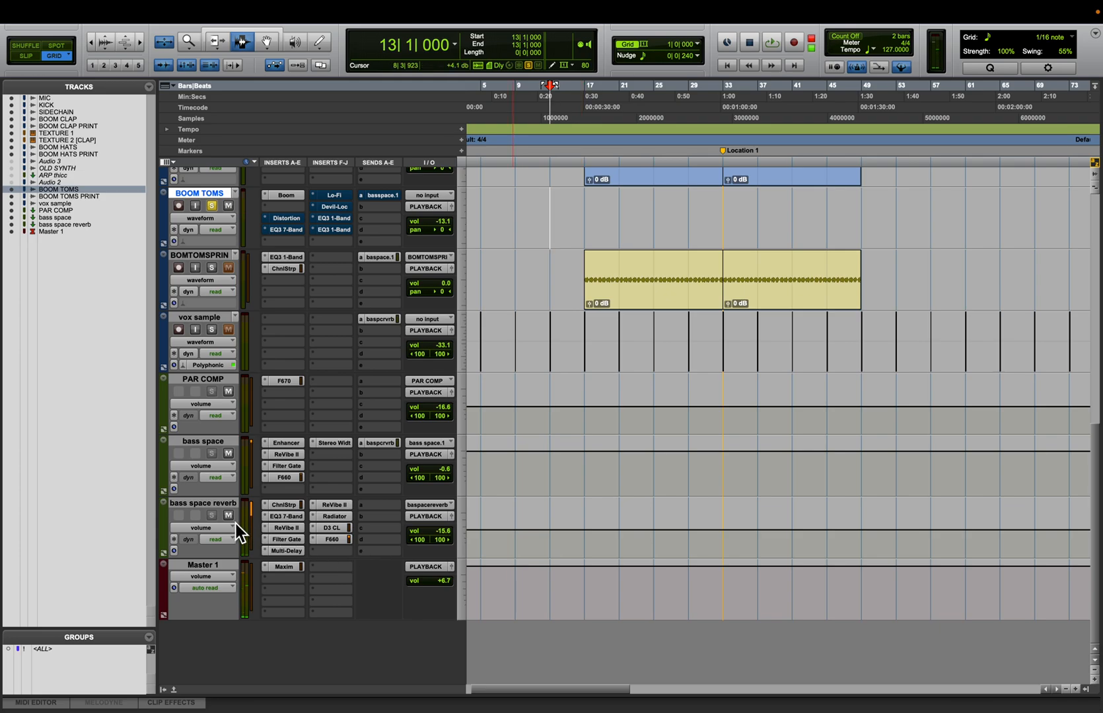
pyautogui.click(228, 454)
# Play the Boom pattern on BOOM TOMS to audition the dry drum sound without effects
pyautogui.click(286, 196)
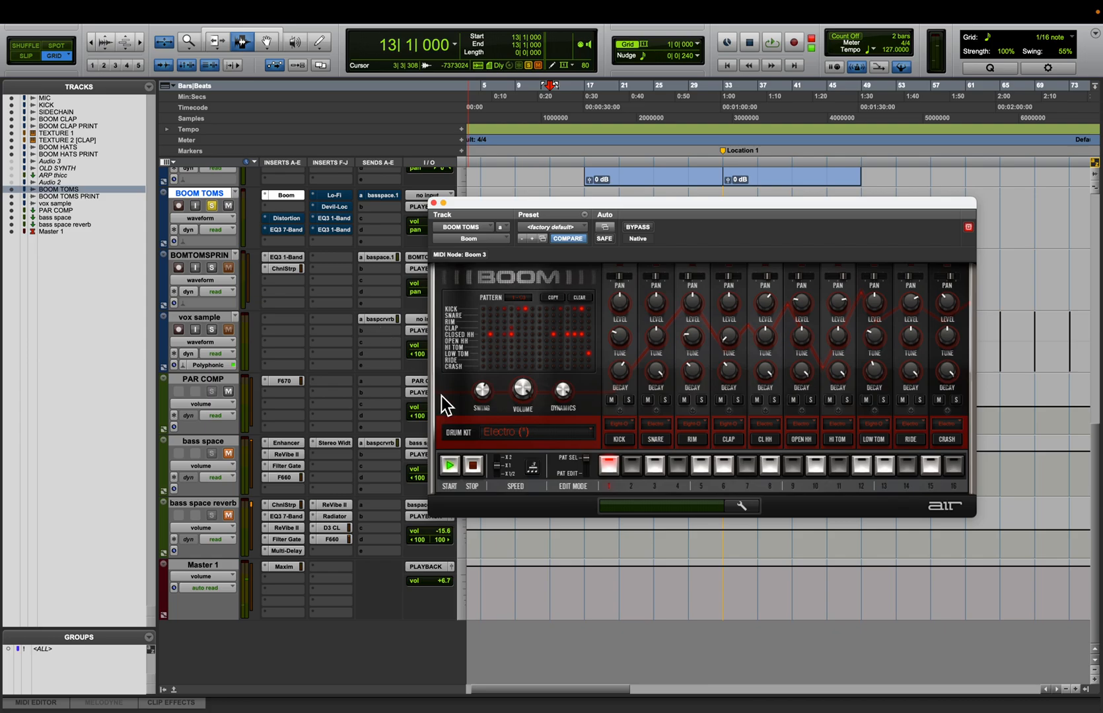
pyautogui.click(449, 464)
pyautogui.moveTo(477, 208); pyautogui.dragTo(576, 172)
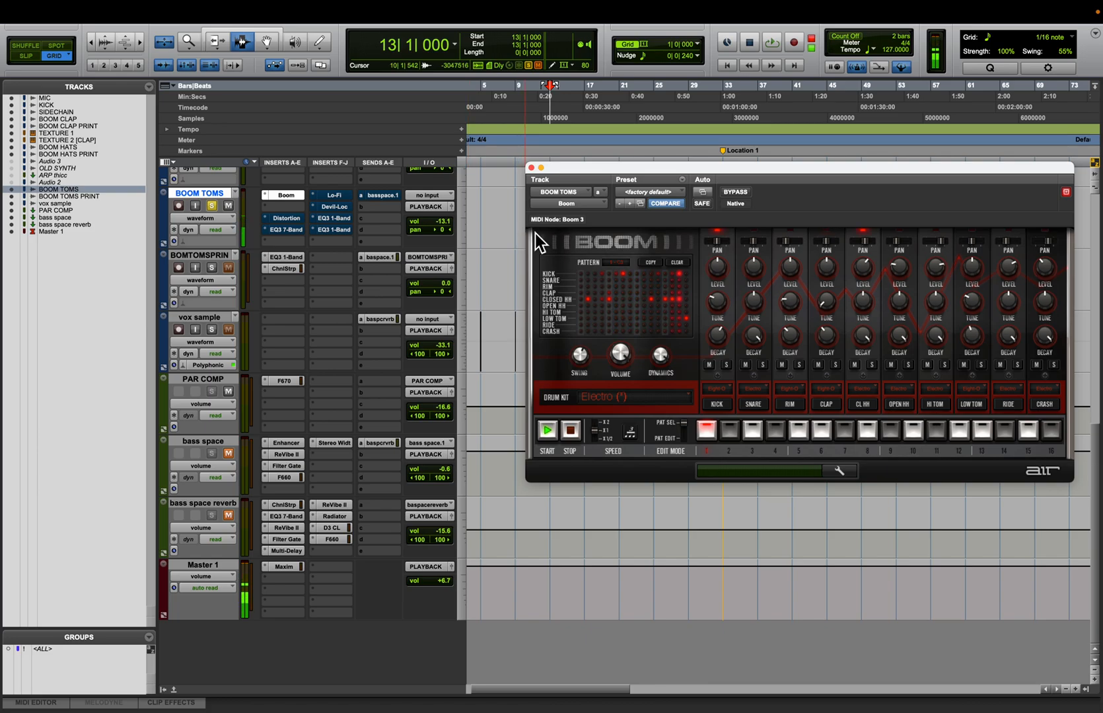
pyautogui.click(532, 168)
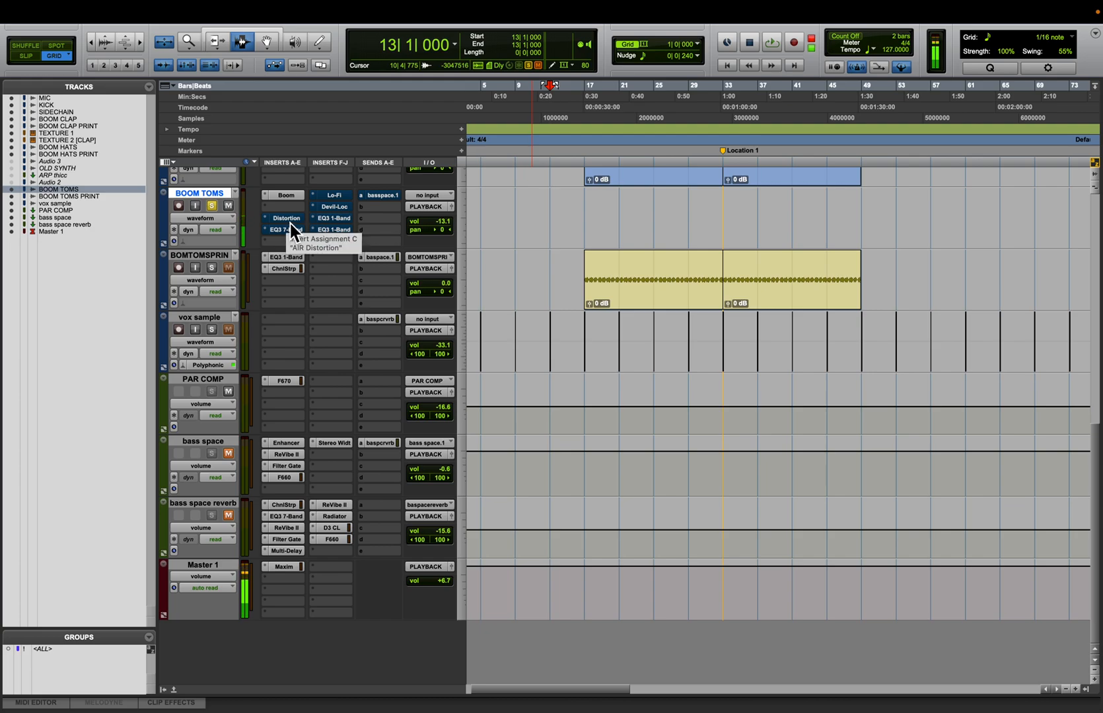
# Take AIR Distortion, EQ3 7-Band and Lo-Fi on BOOM TOMS out of bypass
pyautogui.click(292, 221)
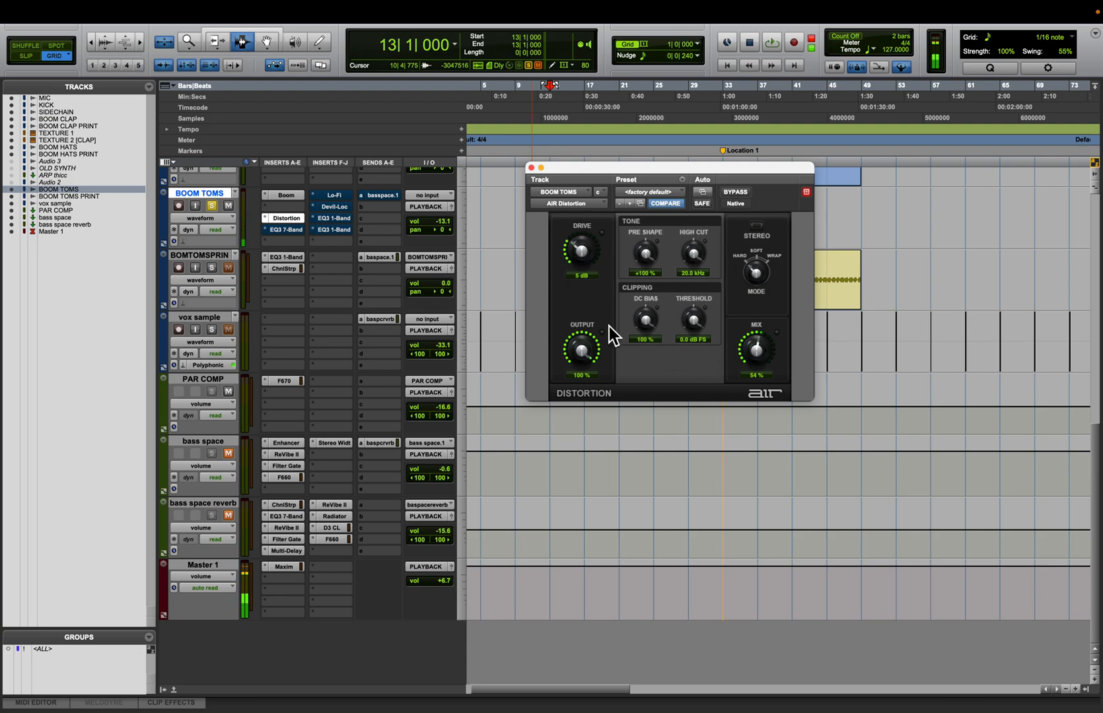
pyautogui.click(300, 235)
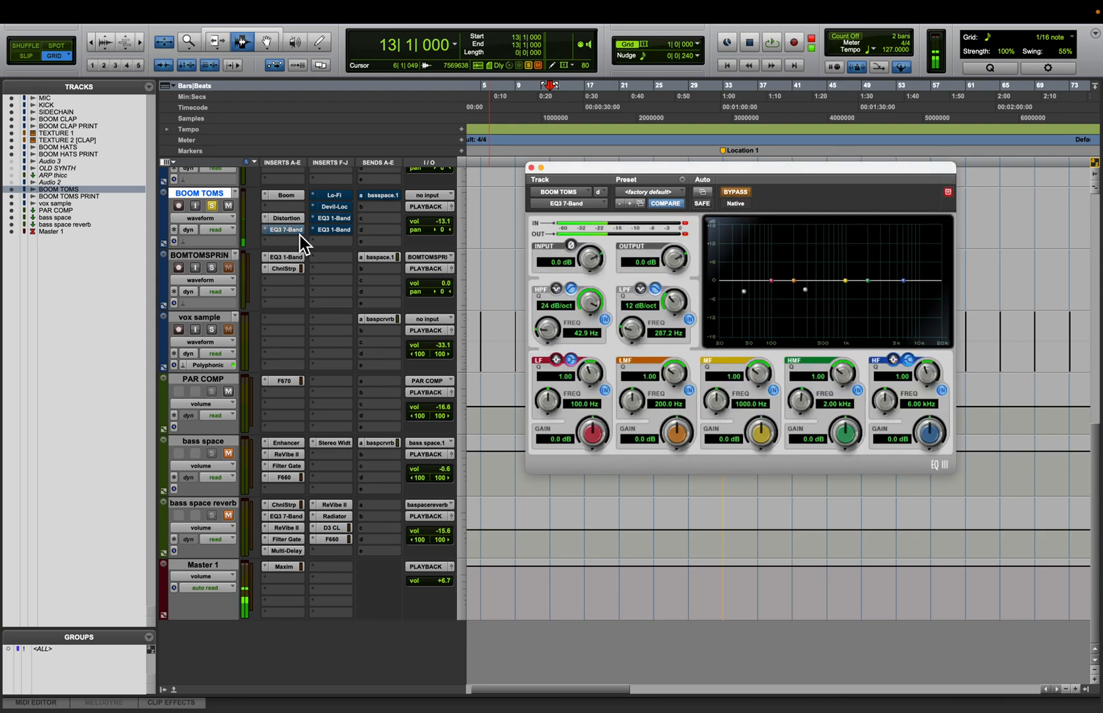
pyautogui.click(735, 192)
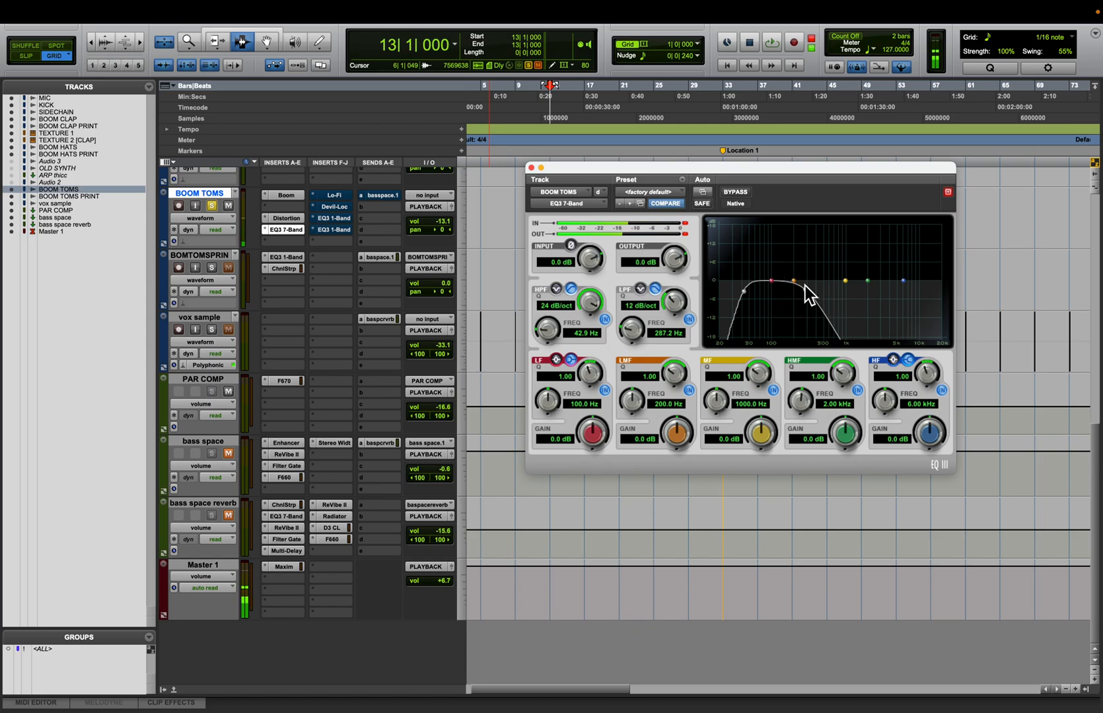
pyautogui.click(334, 196)
pyautogui.click(741, 192)
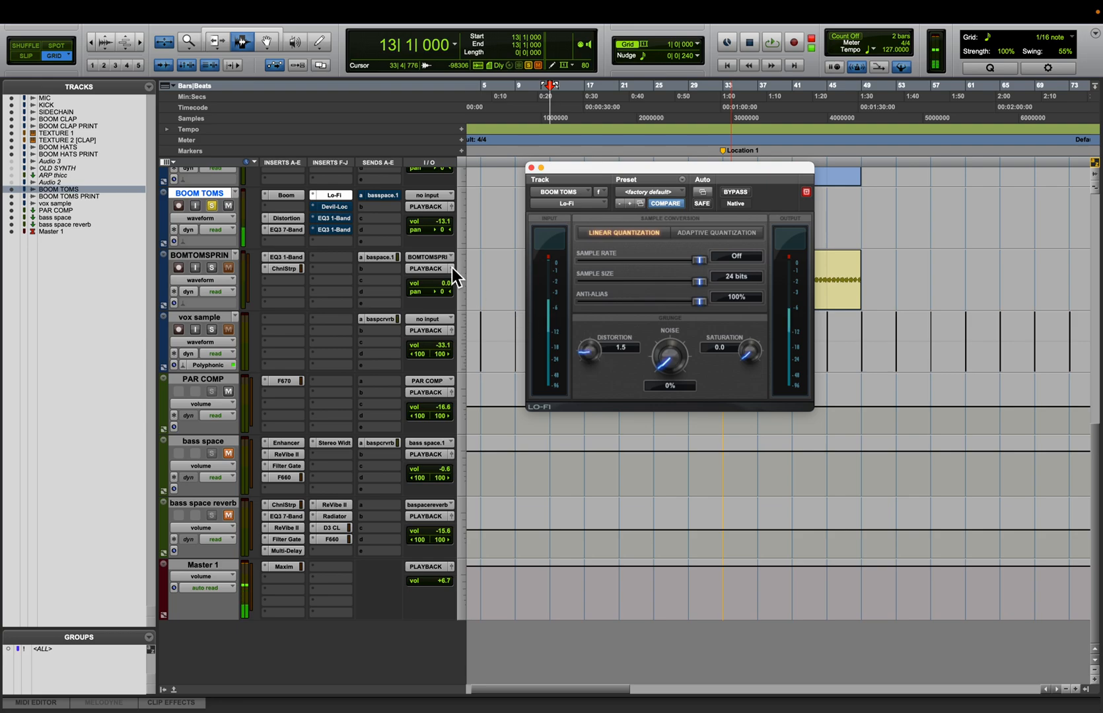
# Take Devil-Loc and both the low-pass and high-pass EQ3 1-Band inserts on BOOM TOMS out of bypass
pyautogui.click(349, 216)
pyautogui.click(728, 193)
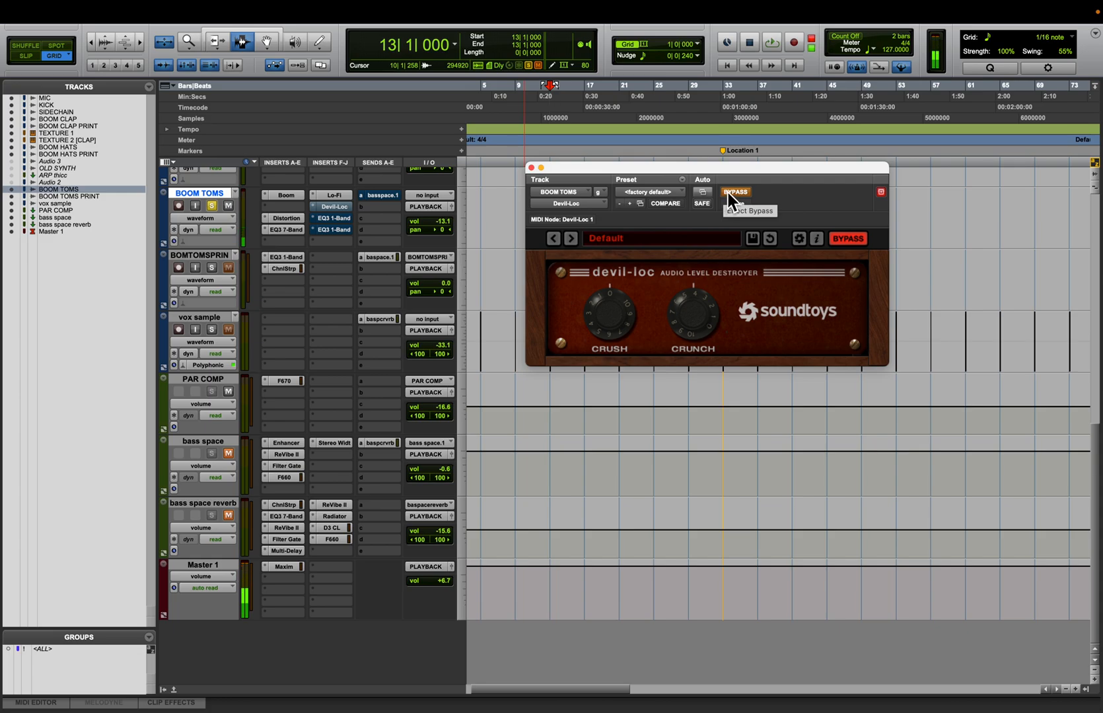
pyautogui.click(729, 194)
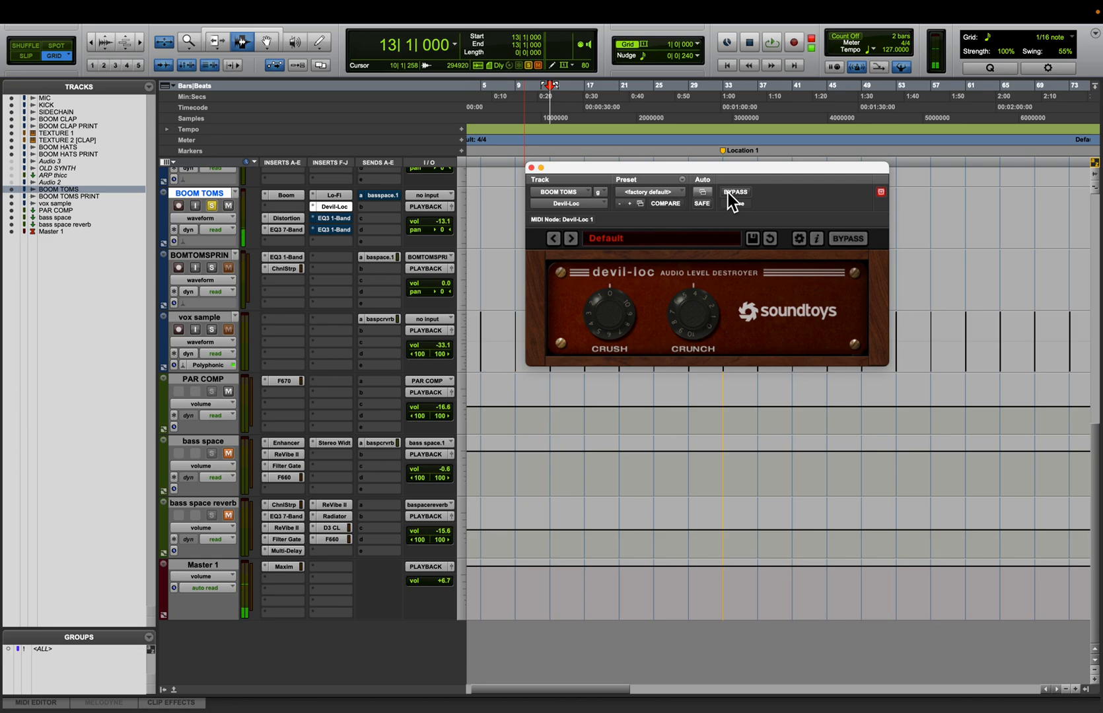
pyautogui.click(328, 219)
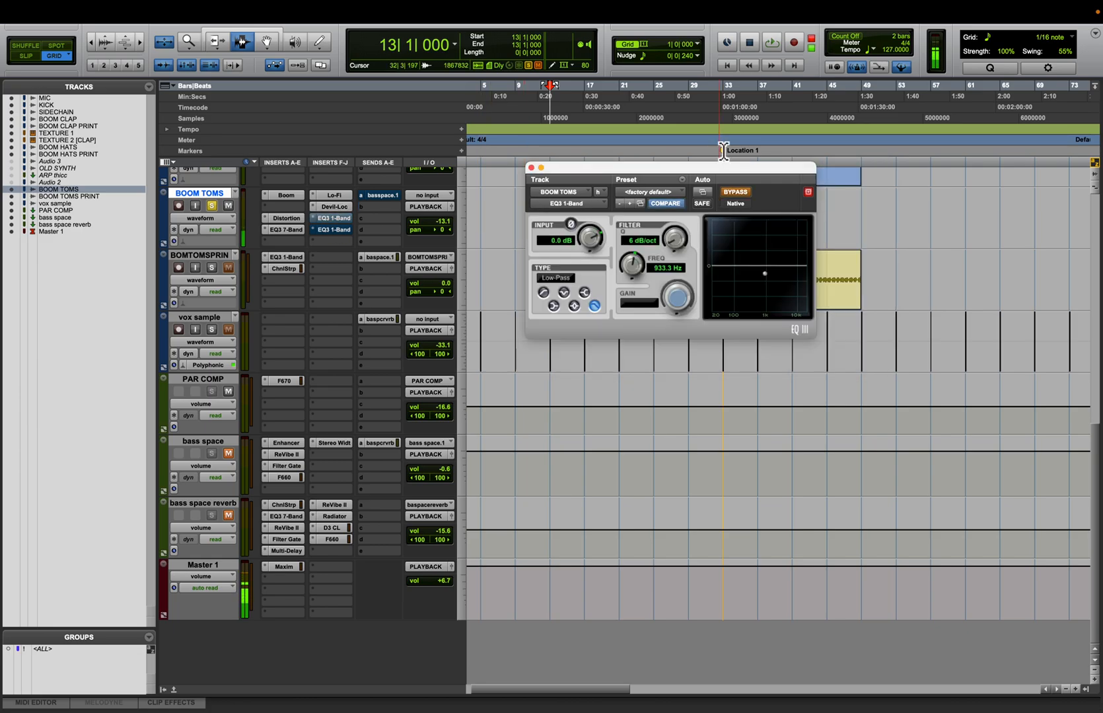
pyautogui.click(744, 192)
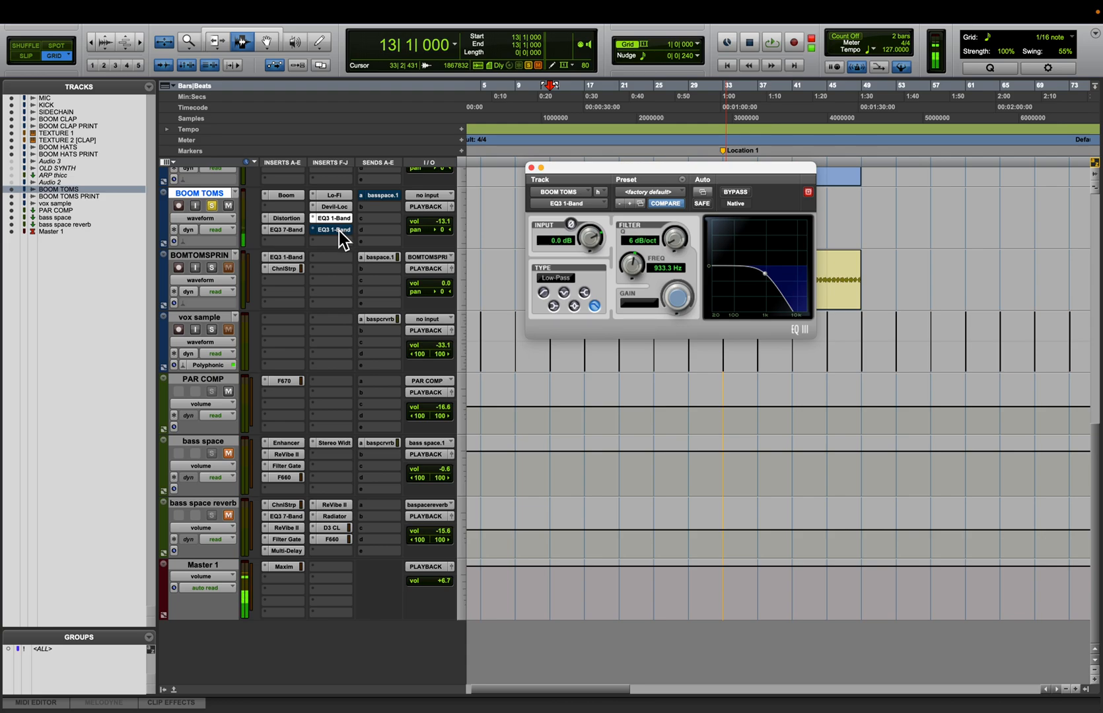
pyautogui.click(337, 230)
pyautogui.click(732, 191)
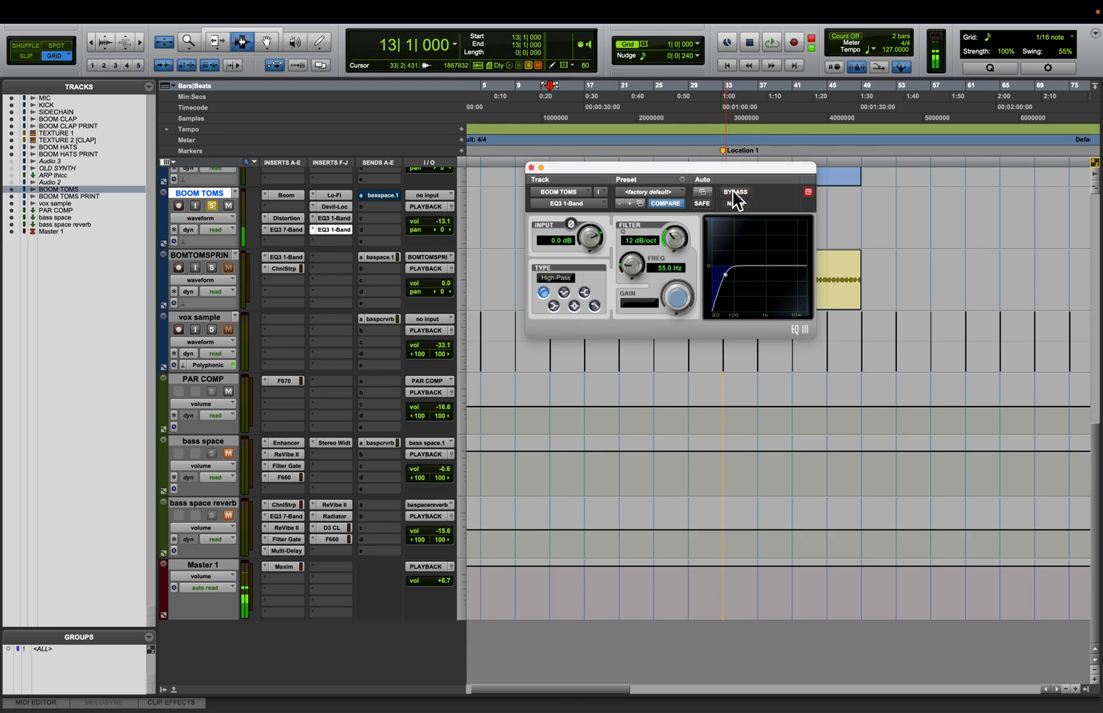
# Start playback from bar 13 and unmute the BOOM TOMS send to bass space
pyautogui.press('space')
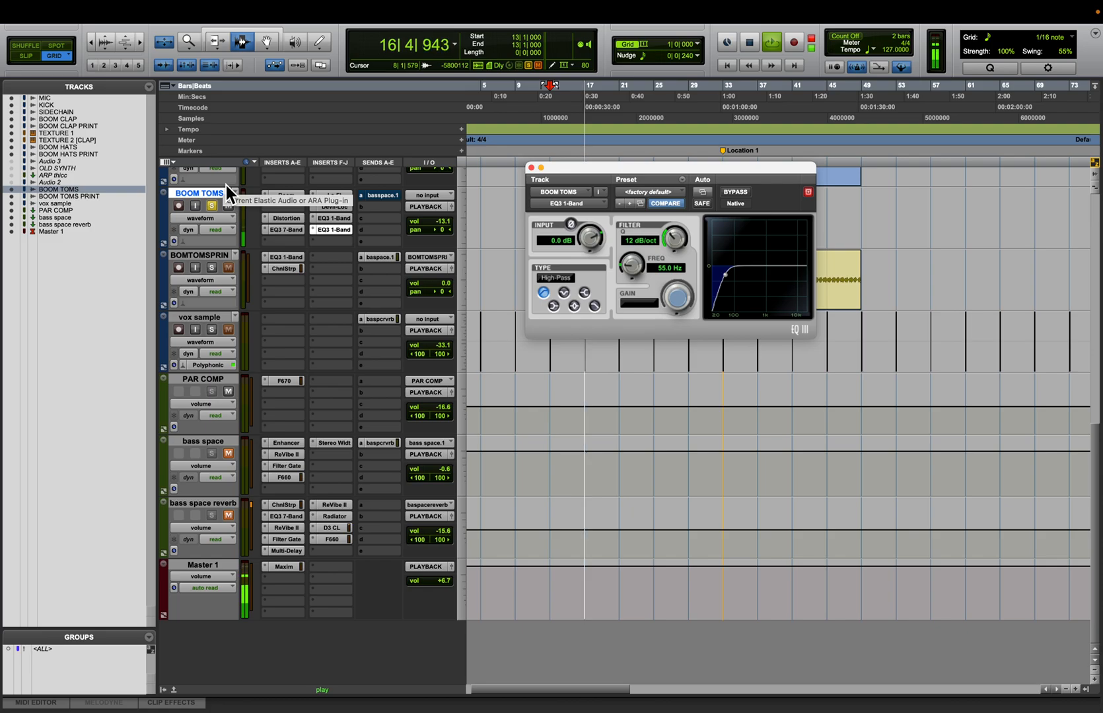
pyautogui.click(286, 195)
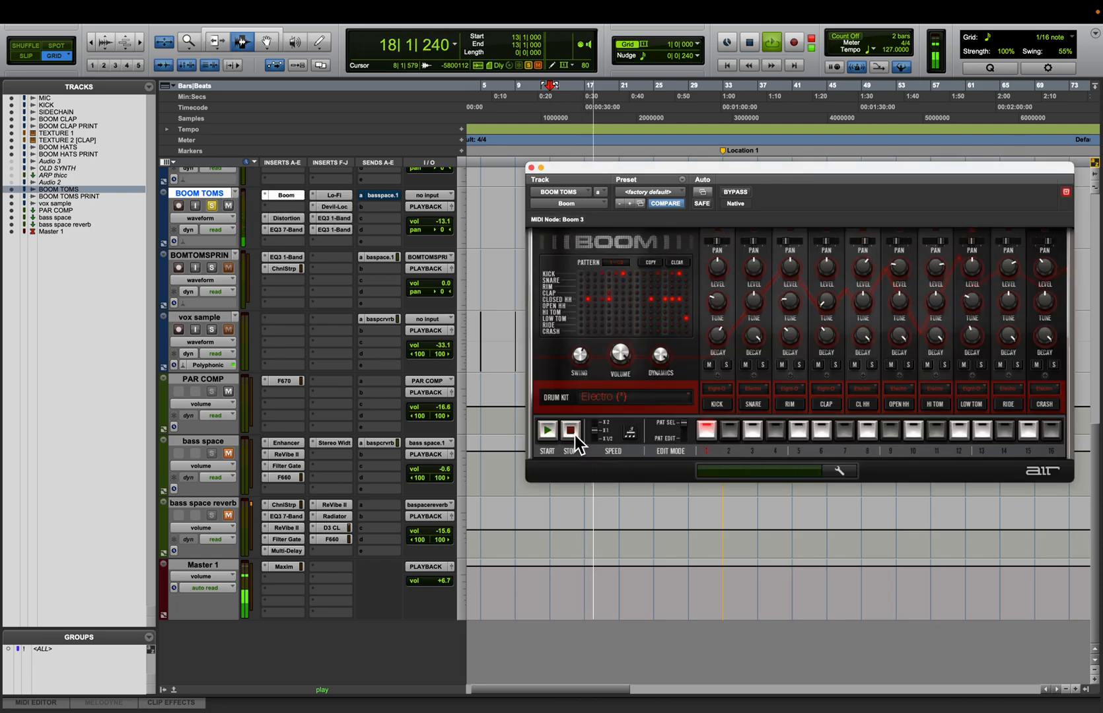
pyautogui.click(380, 196)
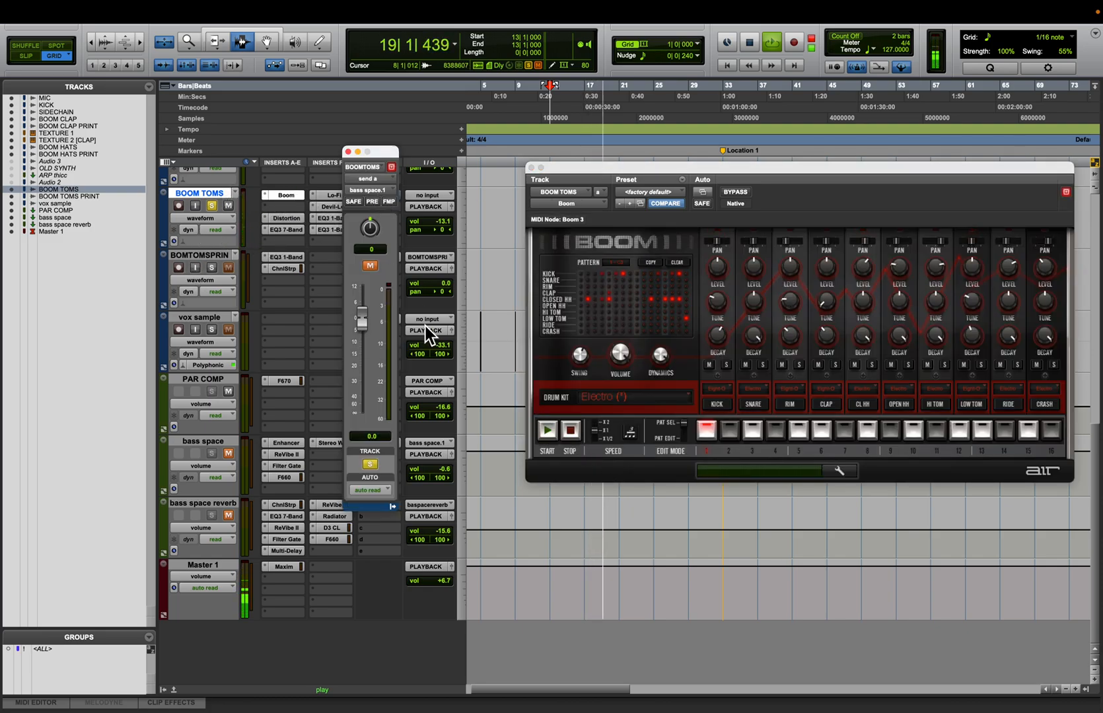
pyautogui.click(349, 152)
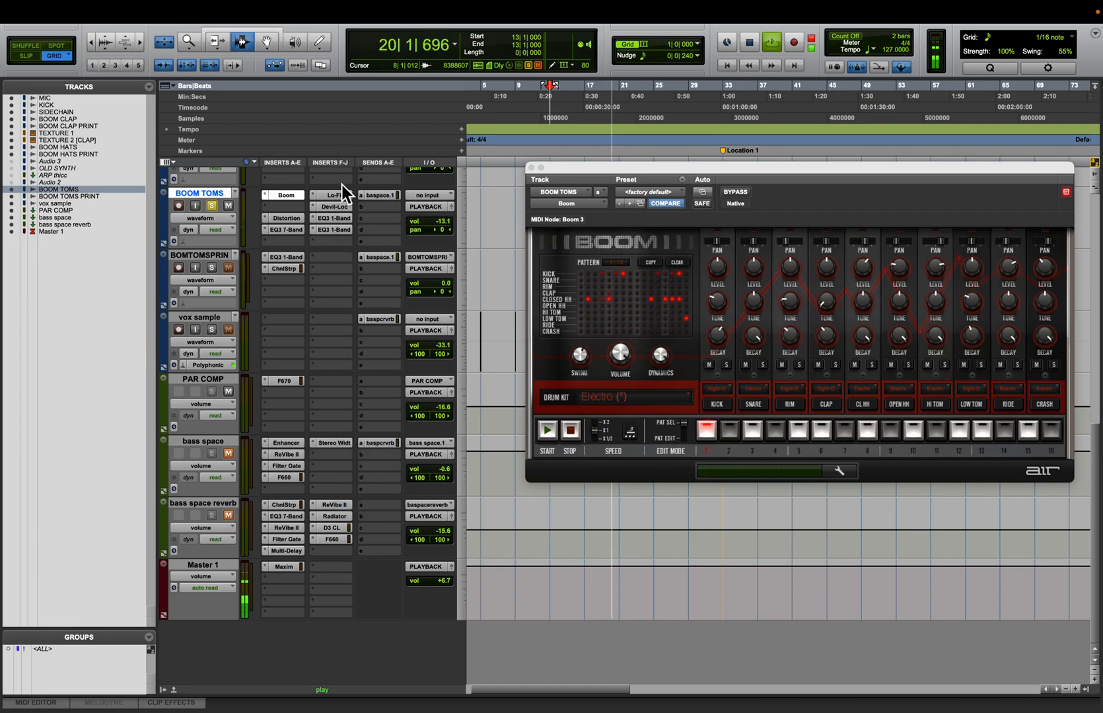
# Play the Boom pattern, unmute the bass space track and keep bass space reverb muted to audition the send effect
pyautogui.click(229, 516)
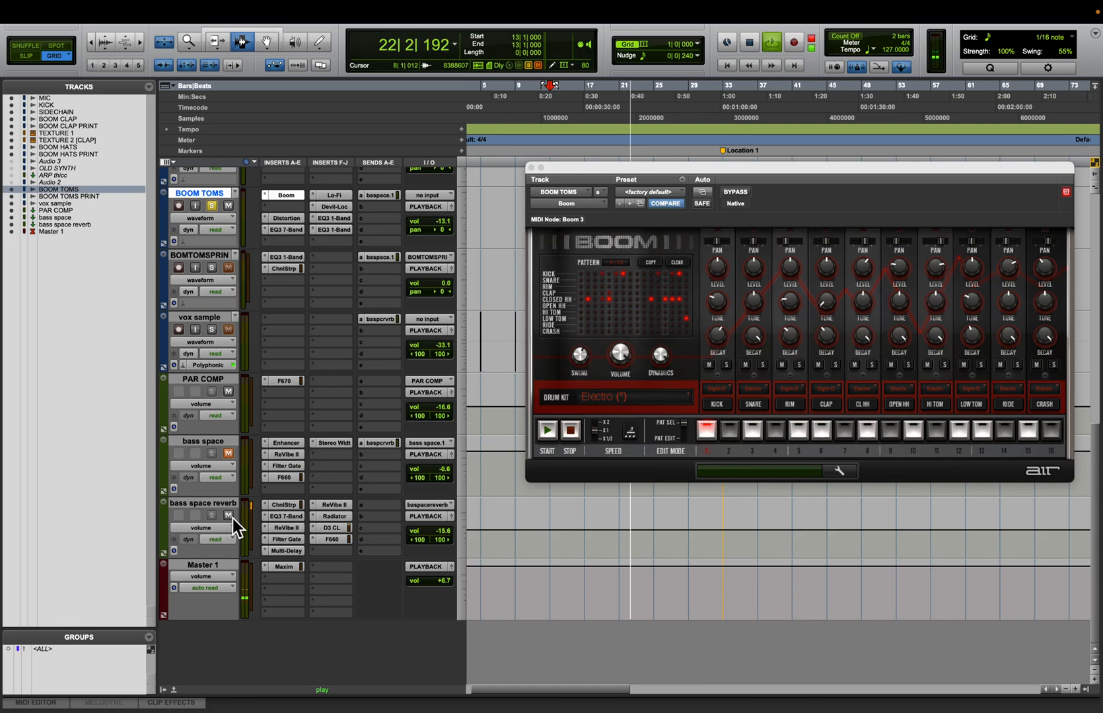
pyautogui.click(545, 433)
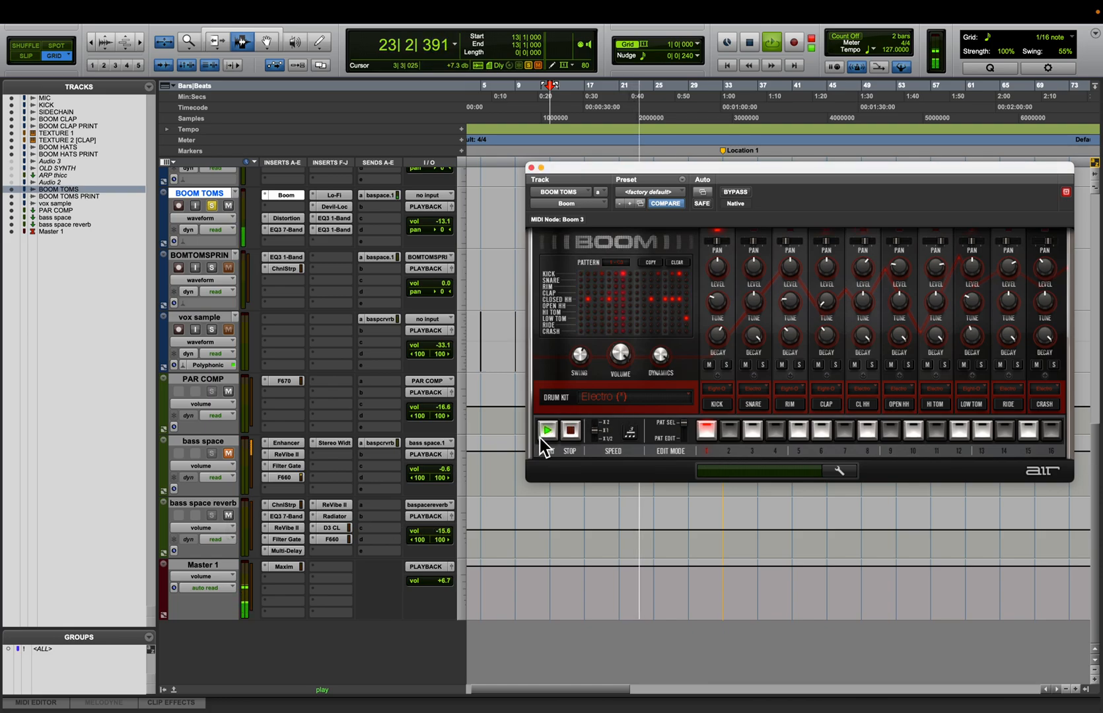
pyautogui.click(228, 454)
pyautogui.click(229, 516)
pyautogui.click(532, 168)
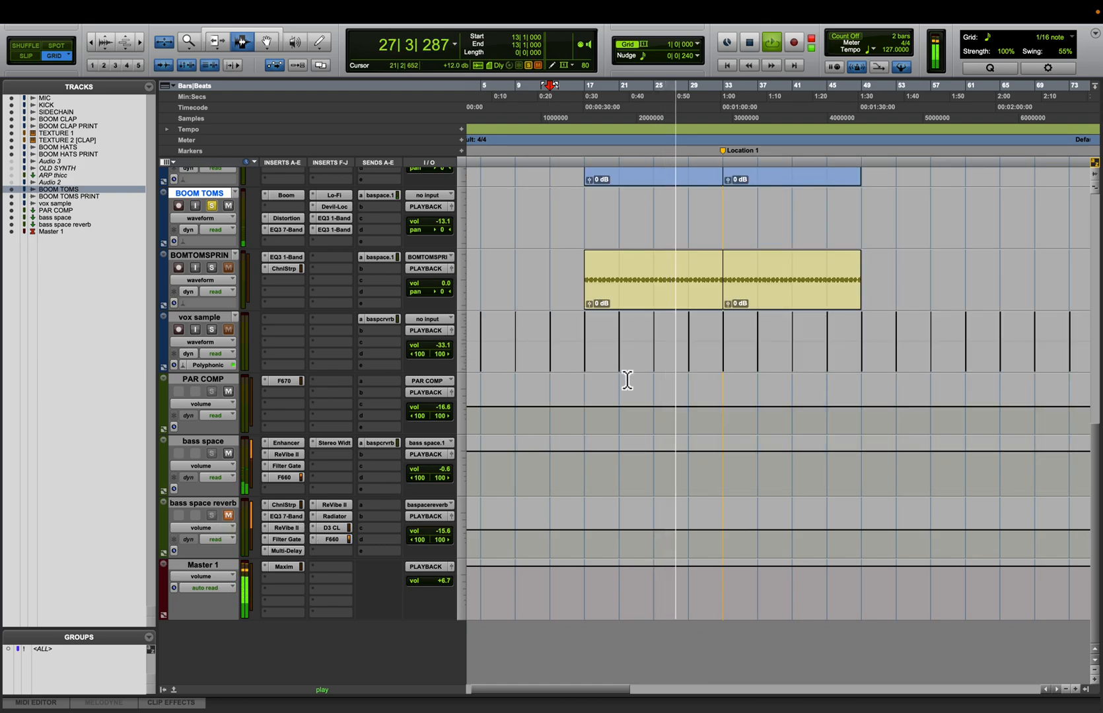
pyautogui.press('space')
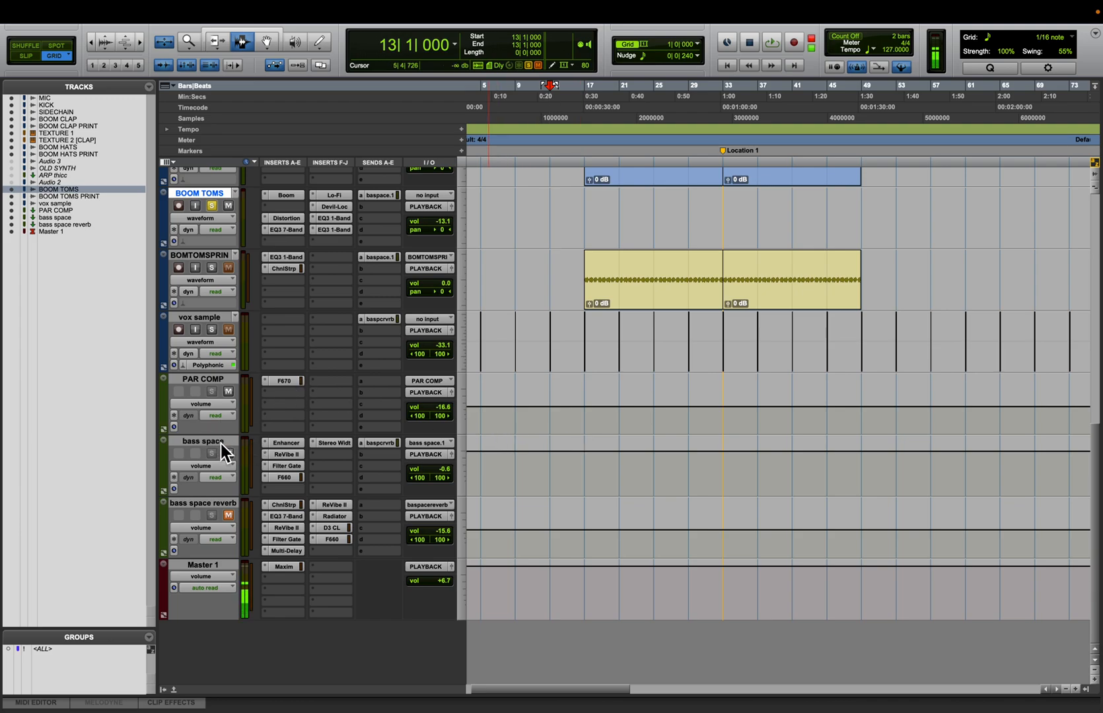
# Examine the AIR Enhancer and ReVibe II inserts on bass space, including the reverb's list of room types
pyautogui.click(282, 444)
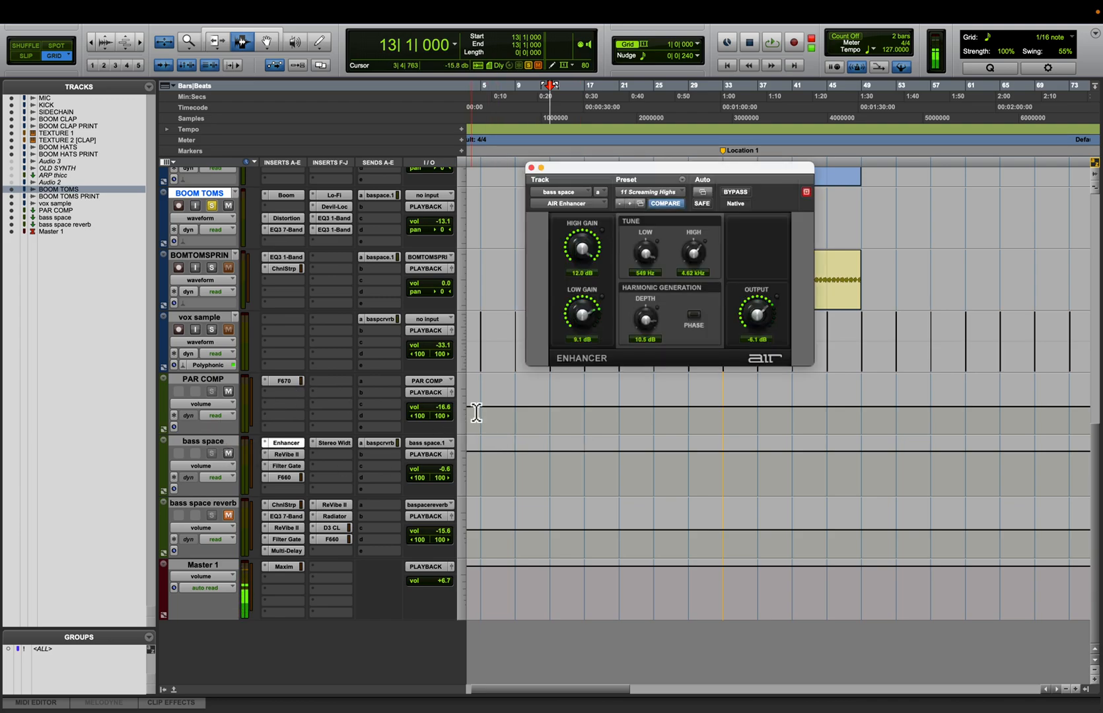
pyautogui.click(281, 456)
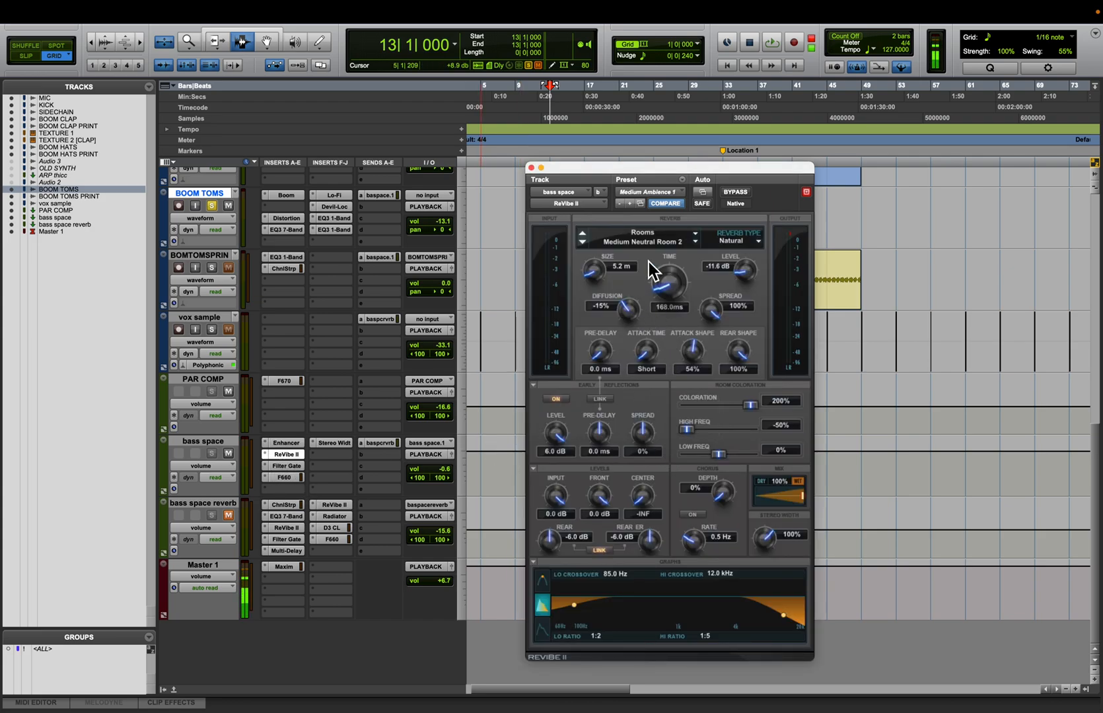
pyautogui.moveTo(653, 175); pyautogui.dragTo(646, 155)
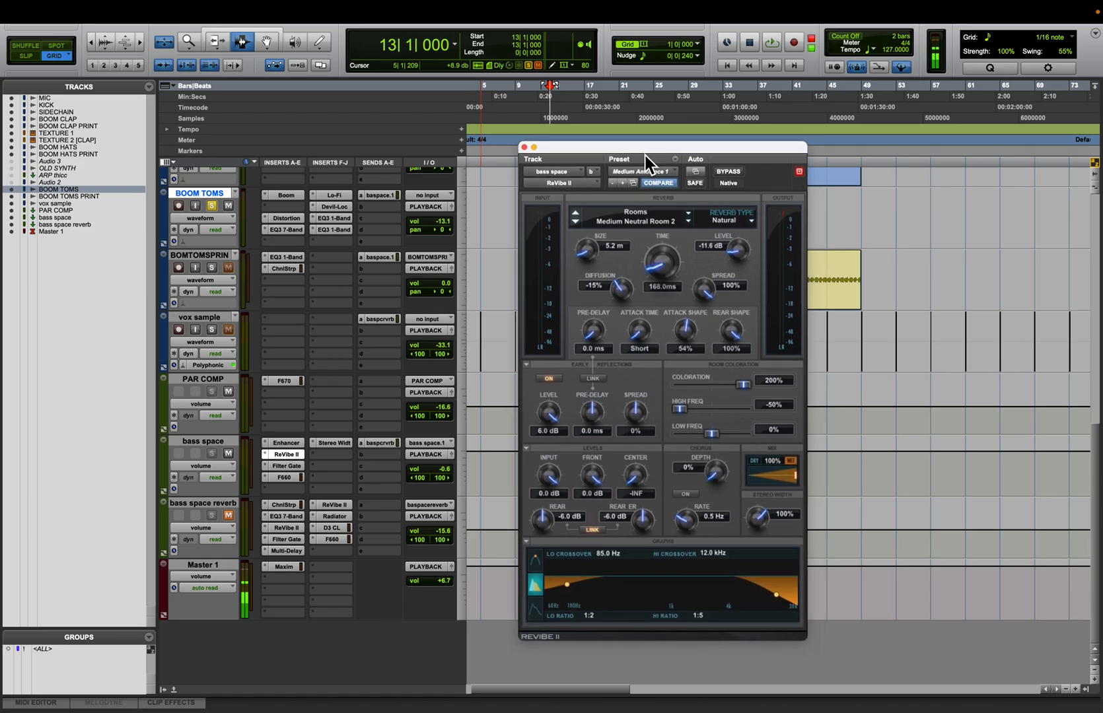
pyautogui.moveTo(655, 151); pyautogui.dragTo(622, 120)
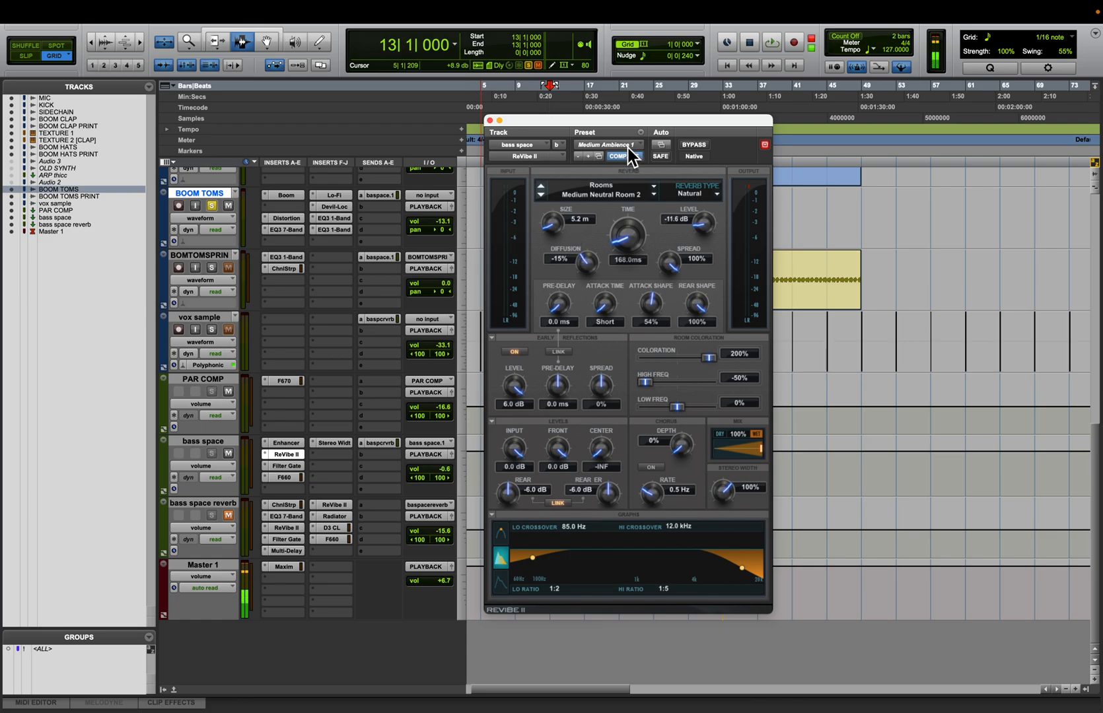
pyautogui.click(616, 194)
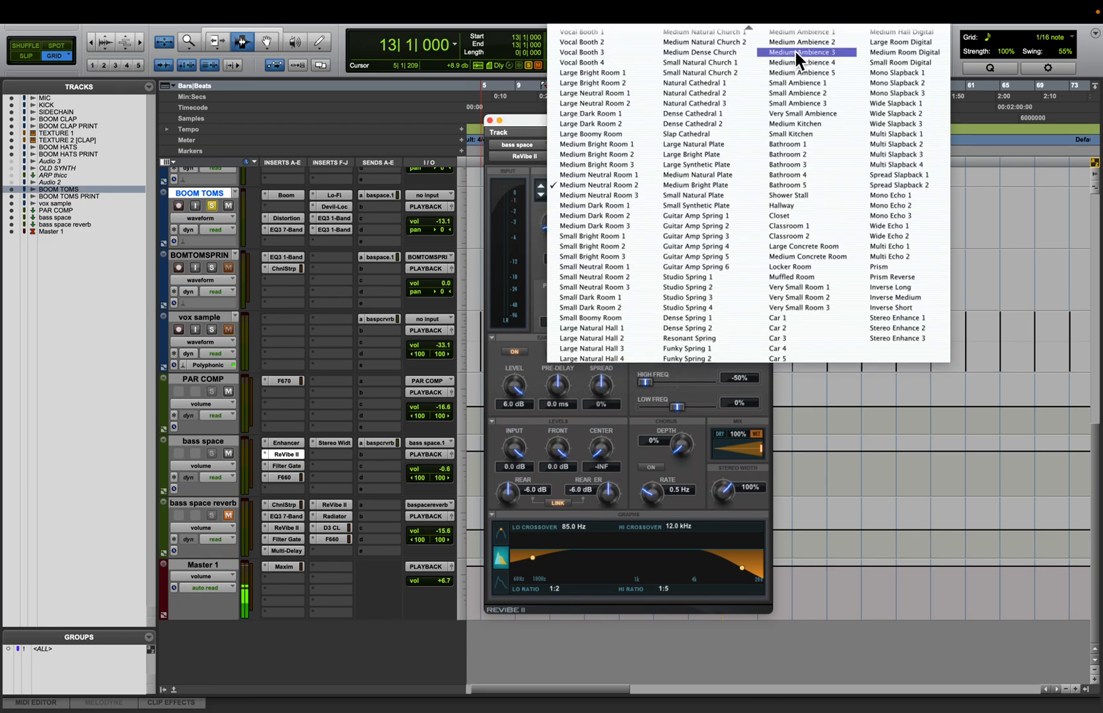
pyautogui.click(625, 419)
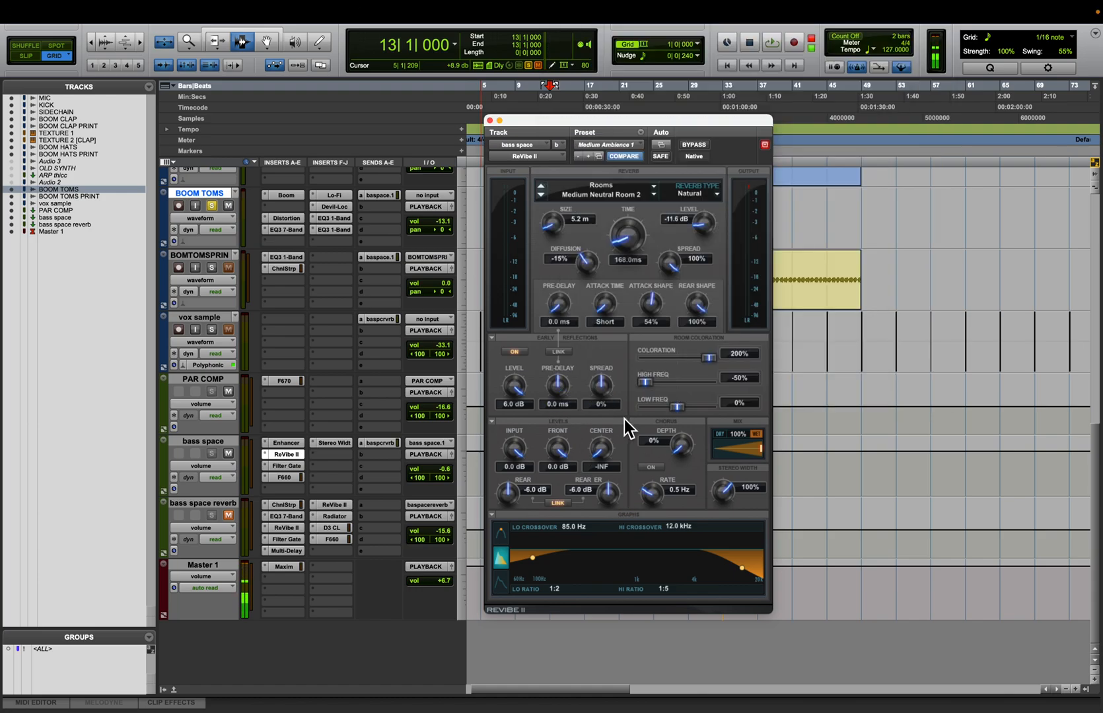
# Revisit the ReVibe II and AIR Enhancer settings on bass space and close the plugin window
pyautogui.click(490, 121)
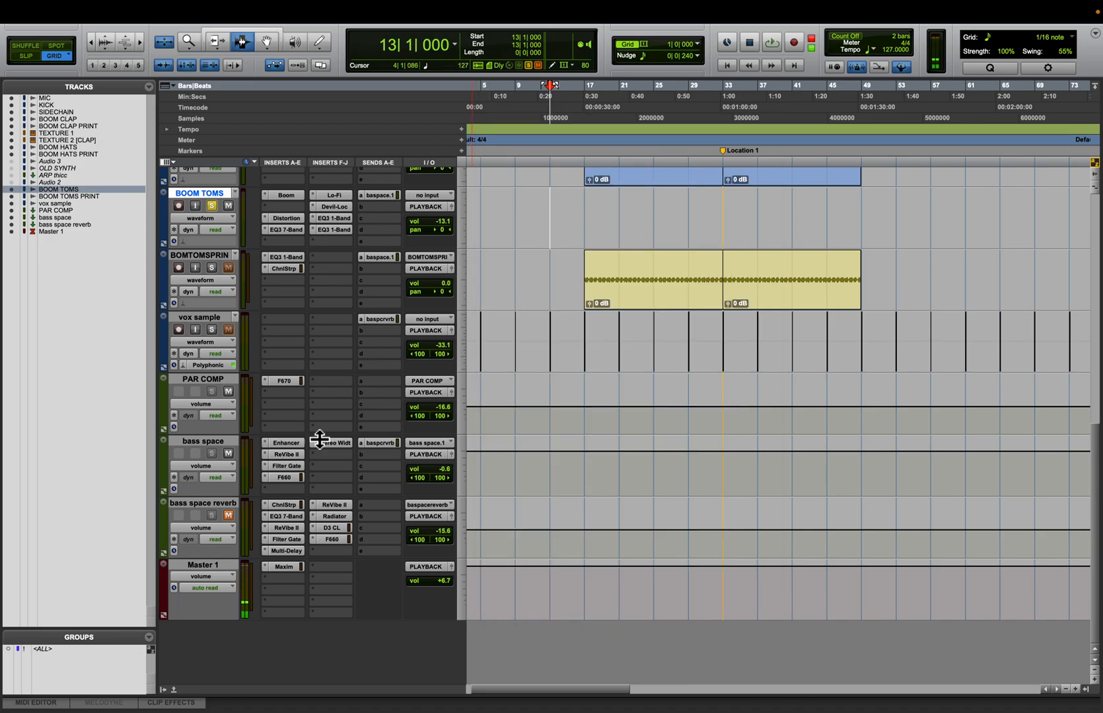
pyautogui.click(288, 456)
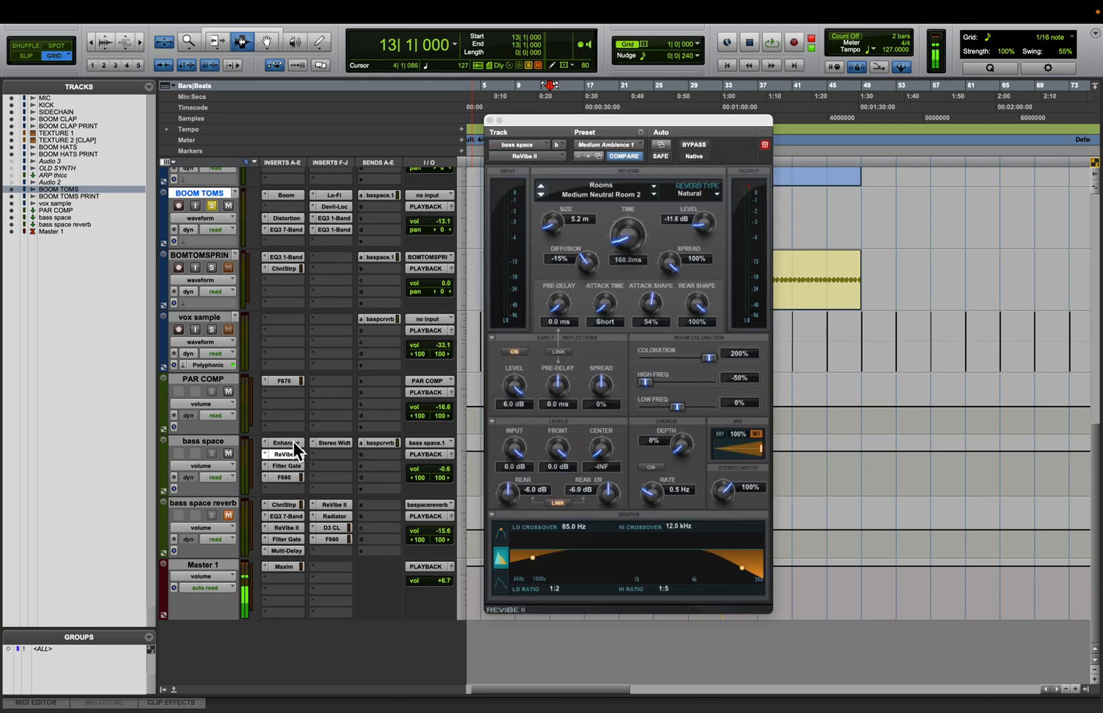
pyautogui.click(291, 443)
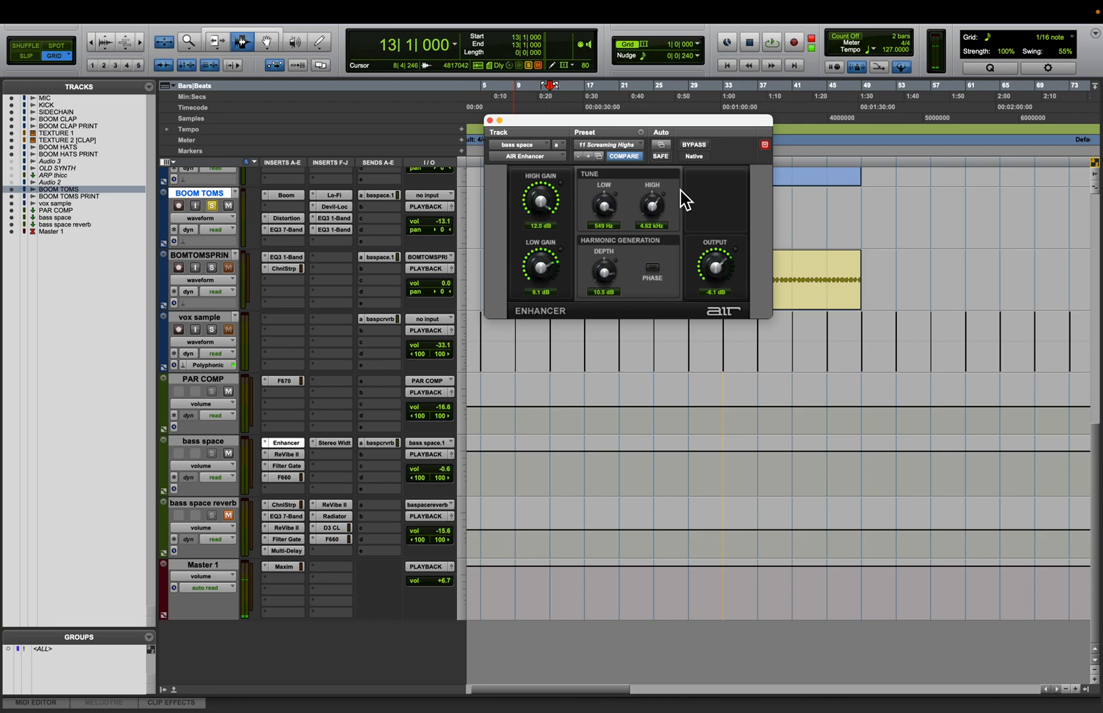
pyautogui.click(490, 121)
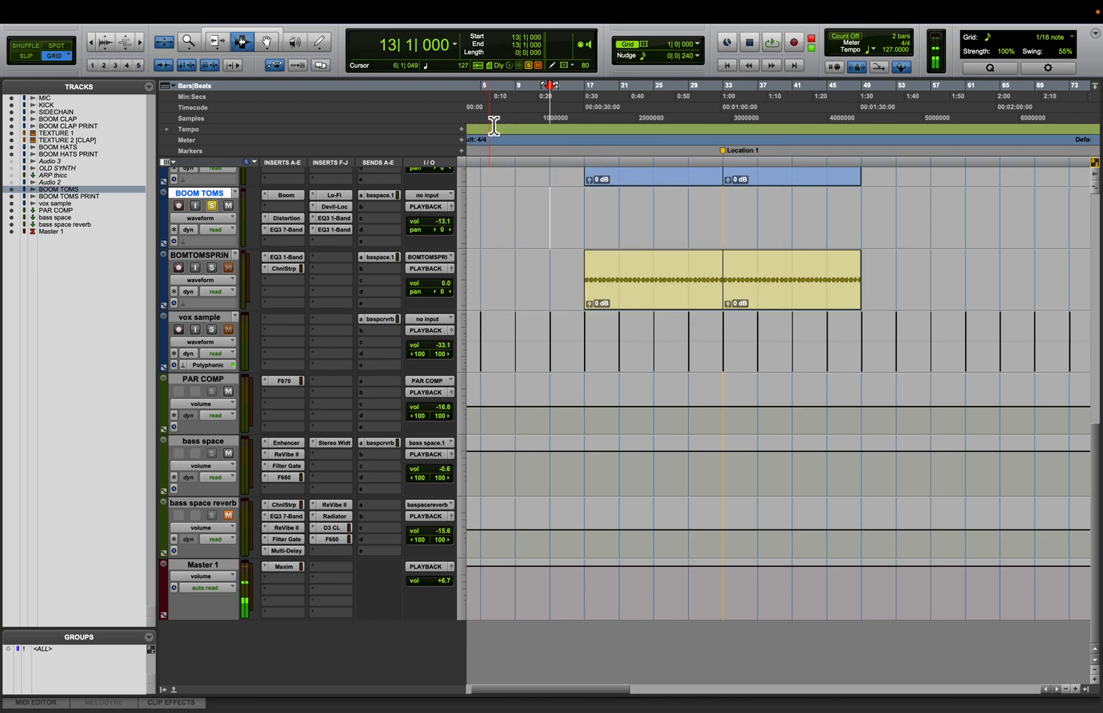
# View the AIR Filter Gate settings on bass space, take BOOM TOMS out of solo and close the plugin window
pyautogui.click(293, 468)
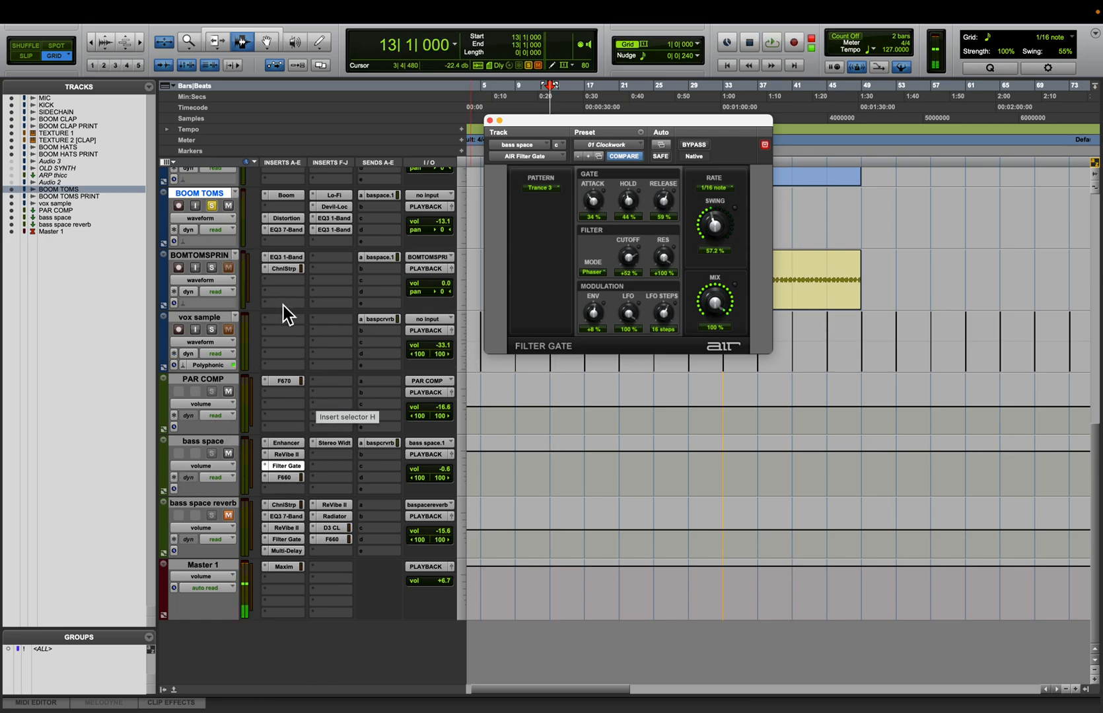
pyautogui.click(212, 206)
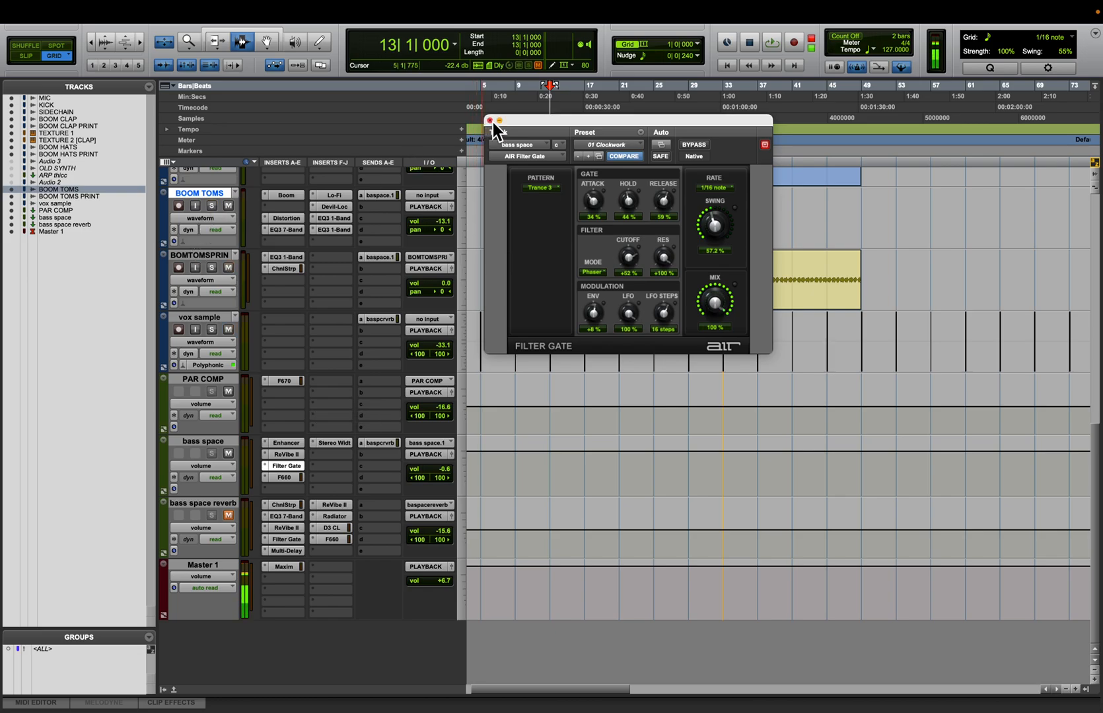
pyautogui.click(490, 121)
# Solo BOOM TOMS PRINT, select its clip from bar 17 to 33 and audition it
pyautogui.click(222, 256)
pyautogui.click(212, 268)
pyautogui.click(686, 277)
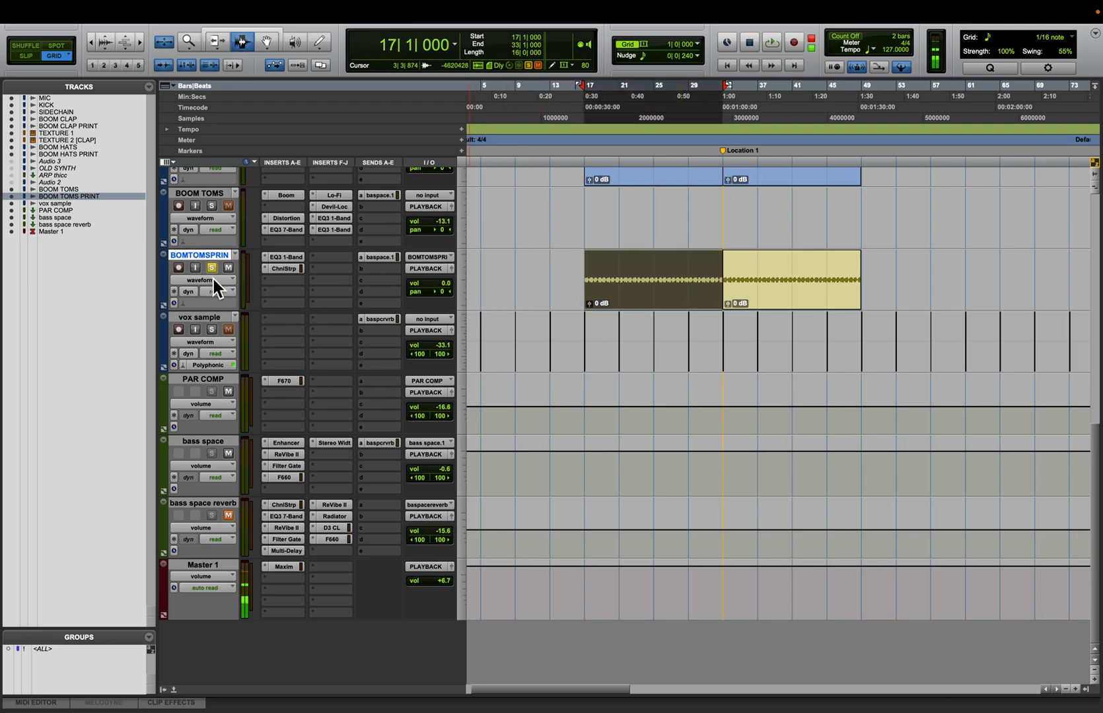
pyautogui.press('space')
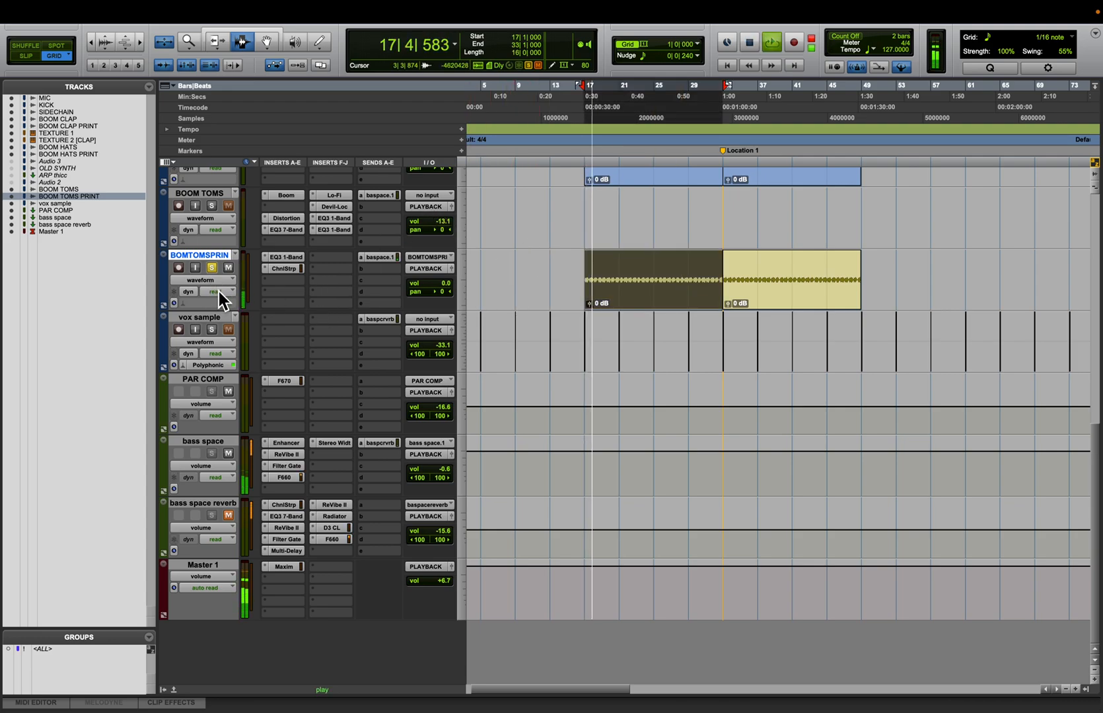
pyautogui.press('space')
# Examine the EQ3 1-Band and Channel Strip inserts on BOOM TOMS PRINT, closing each plugin window
pyautogui.click(681, 284)
pyautogui.doubleClick(681, 289)
pyautogui.click(277, 257)
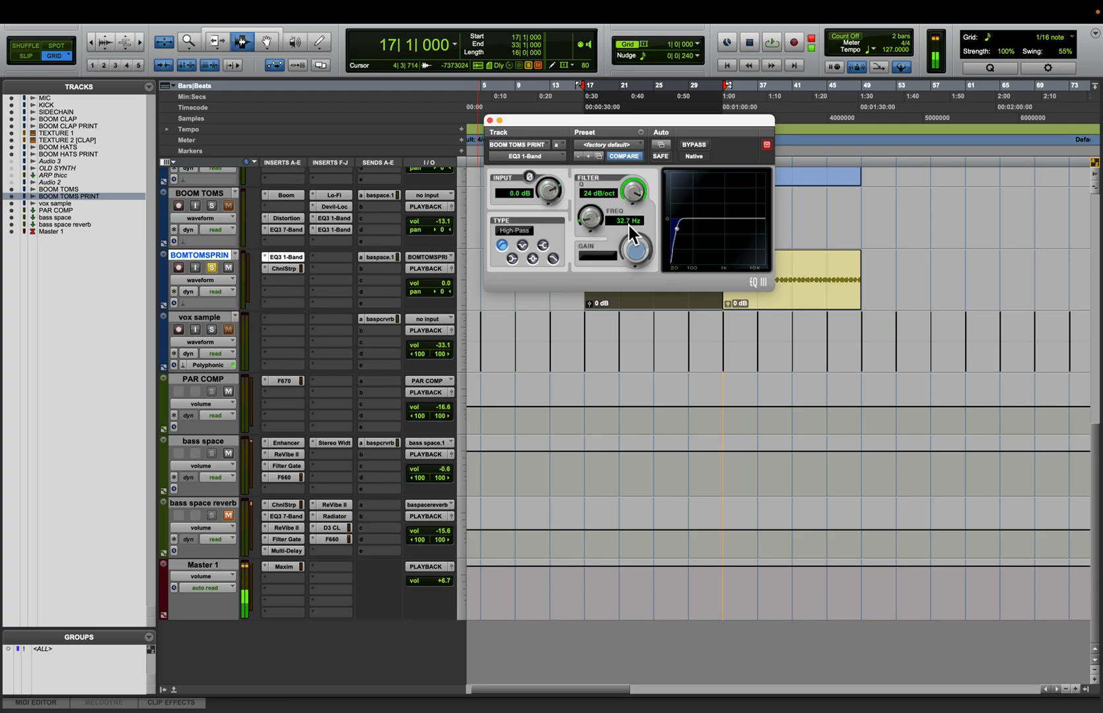
pyautogui.click(490, 121)
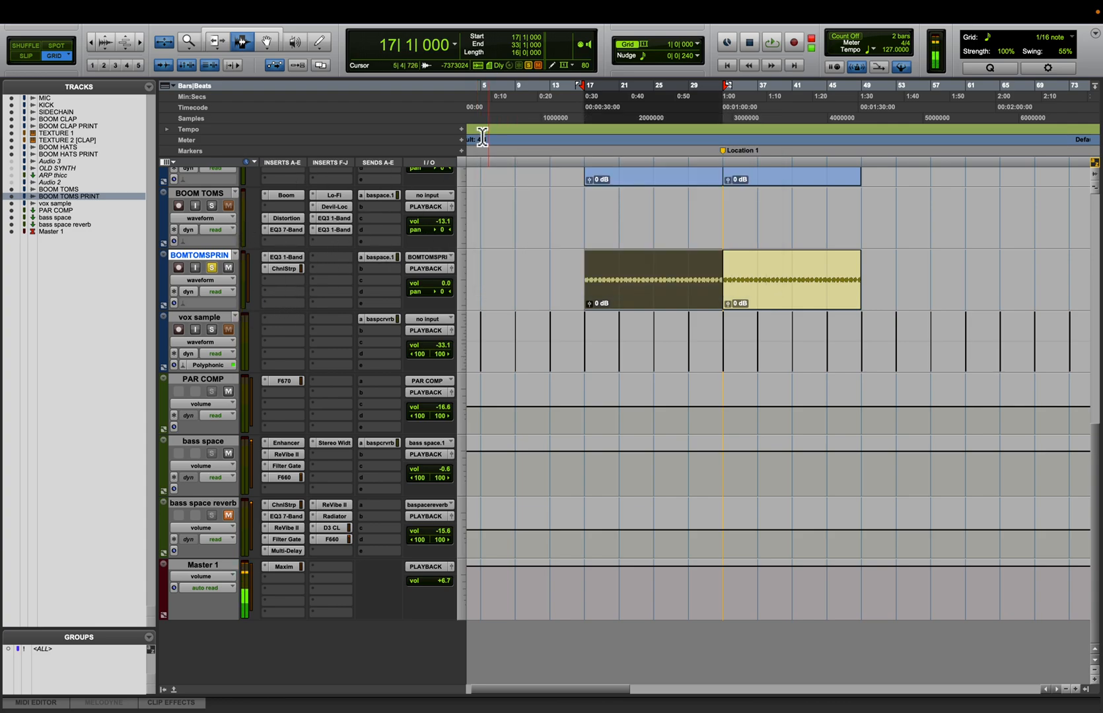
pyautogui.click(282, 269)
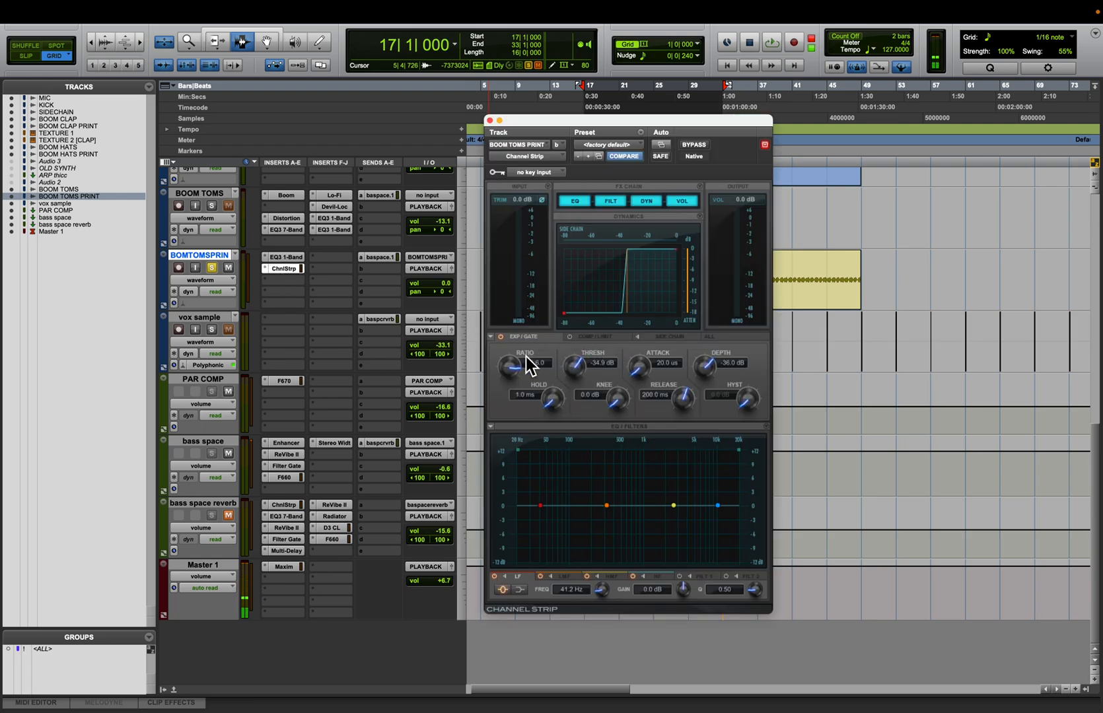
pyautogui.click(490, 120)
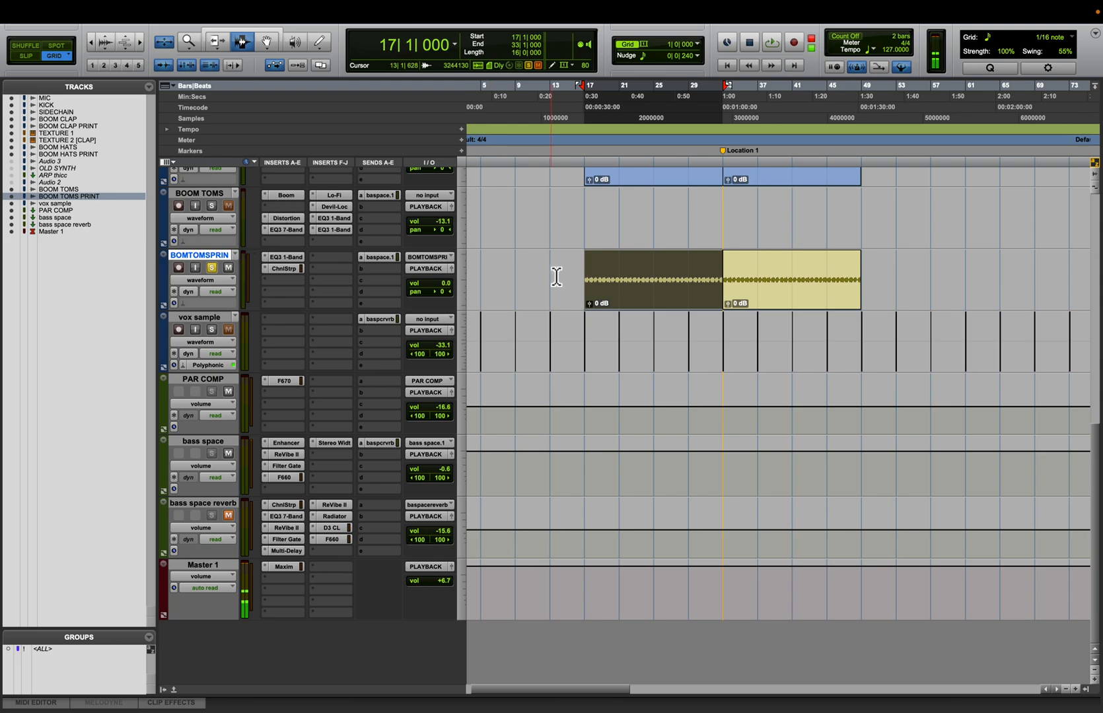
# Play the printed toms while switching the Channel Strip bypass on and off to compare the sound
pyautogui.press('space')
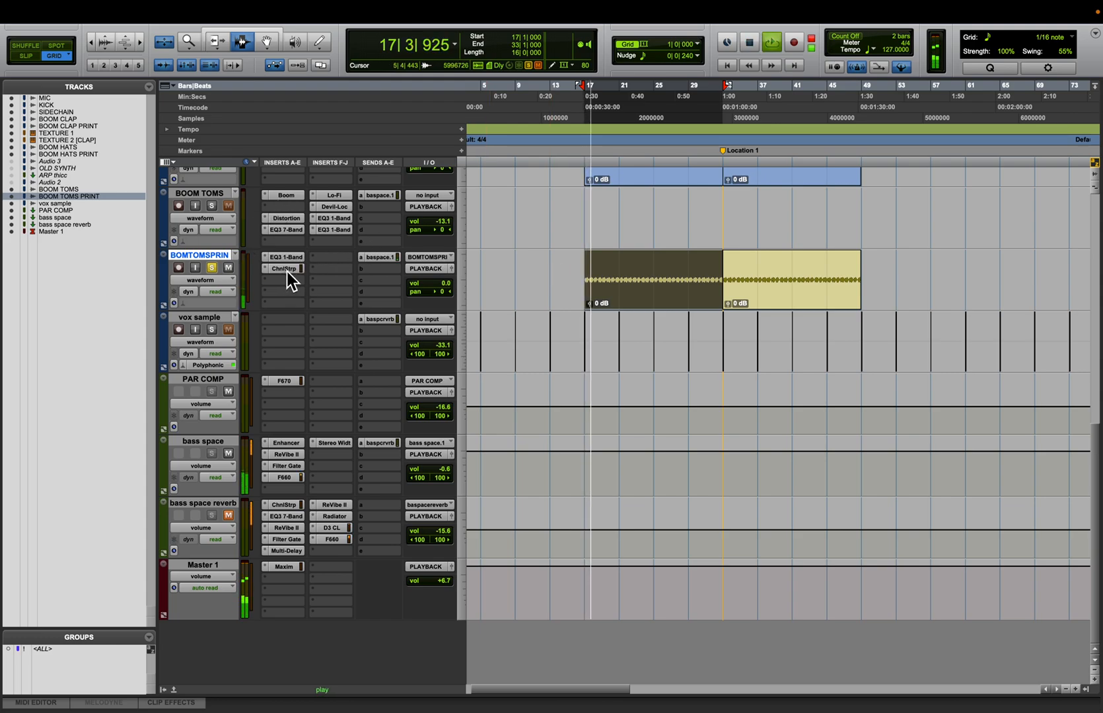
pyautogui.keyDown('super'); pyautogui.click(287, 269); pyautogui.keyUp('super')
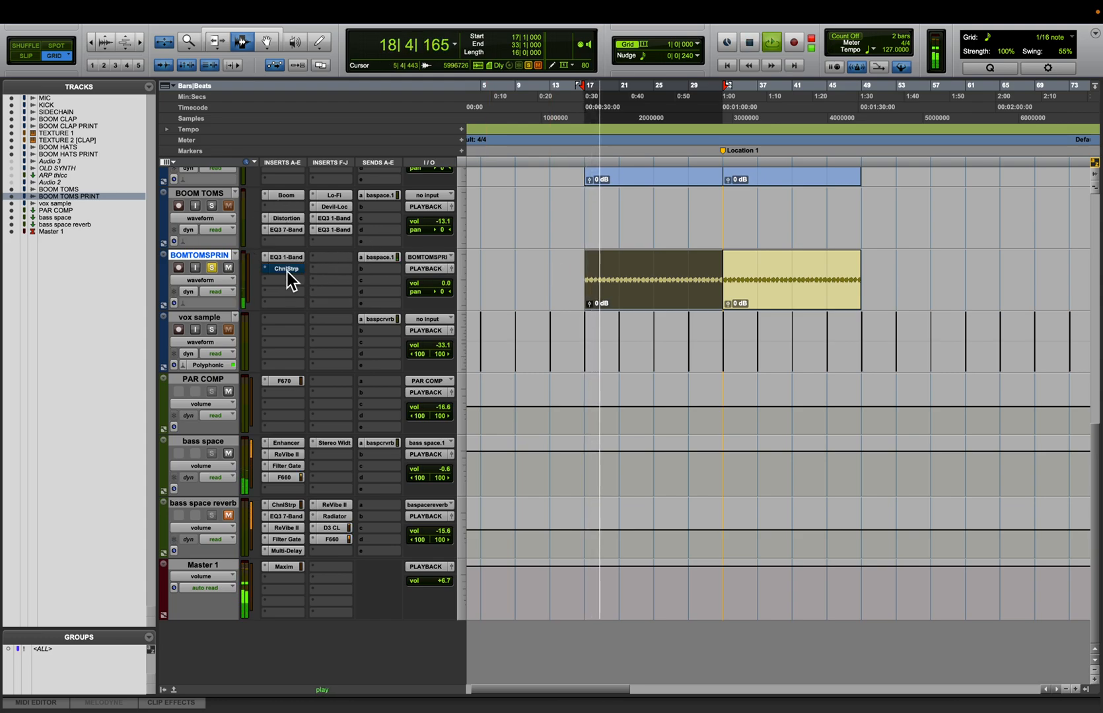
pyautogui.keyDown('super'); pyautogui.click(286, 269); pyautogui.keyUp('super')
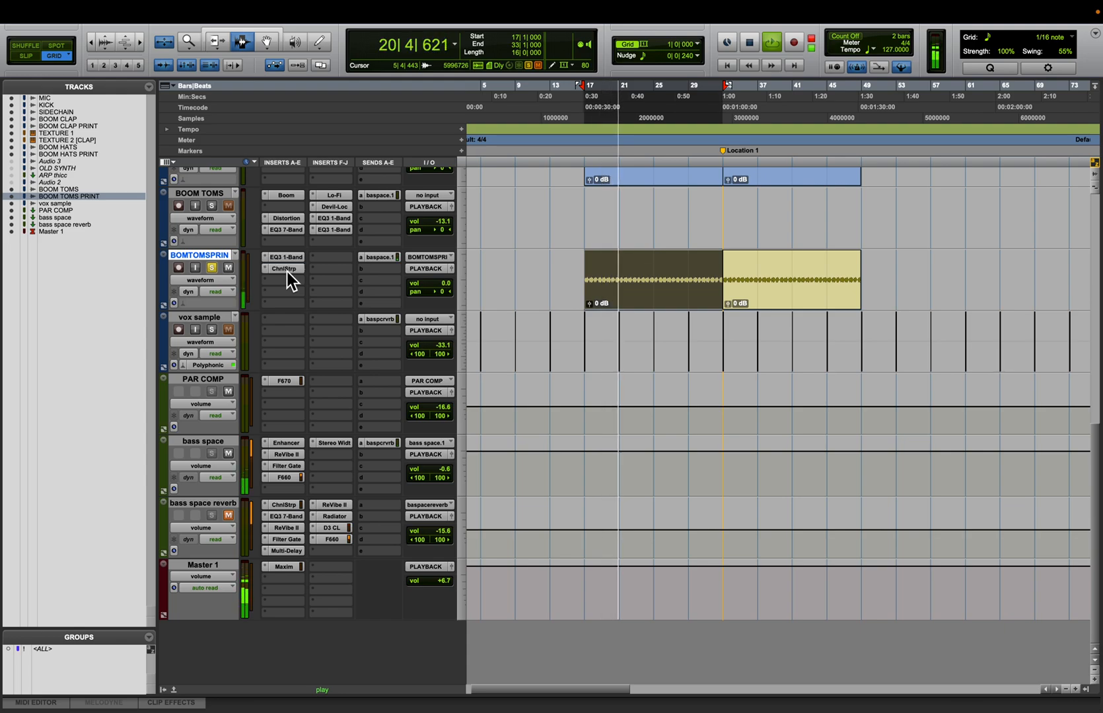
pyautogui.keyDown('super'); pyautogui.click(287, 268); pyautogui.keyUp('super')
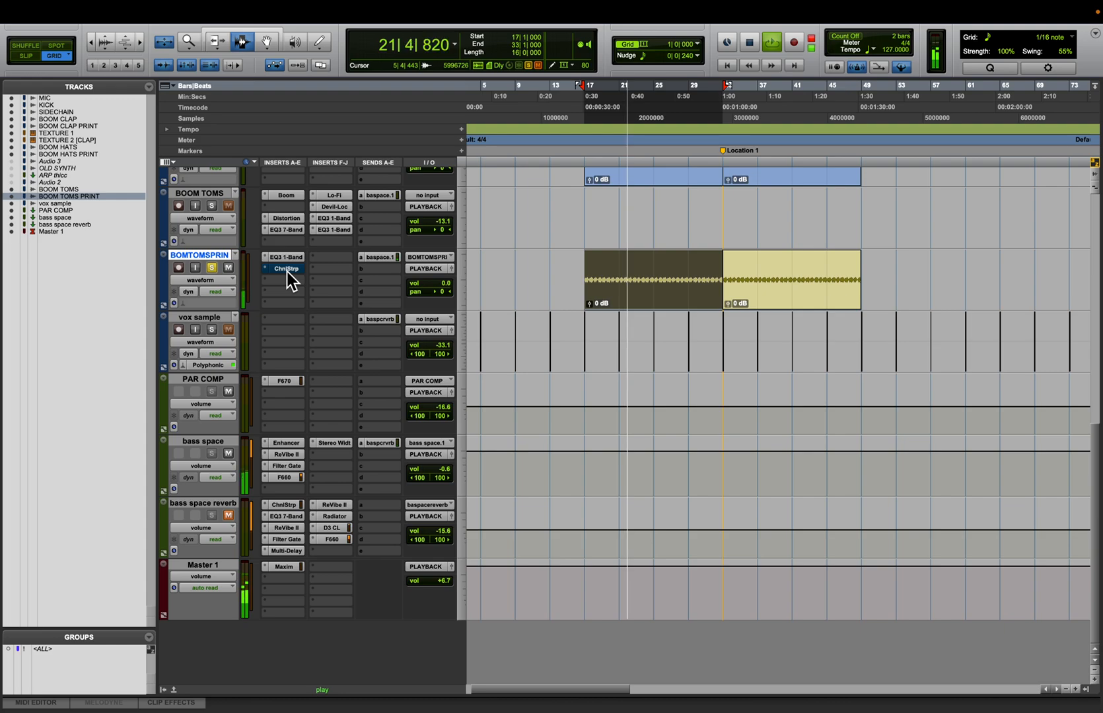
pyautogui.keyDown('super'); pyautogui.click(287, 269); pyautogui.keyUp('super')
pyautogui.press('space')
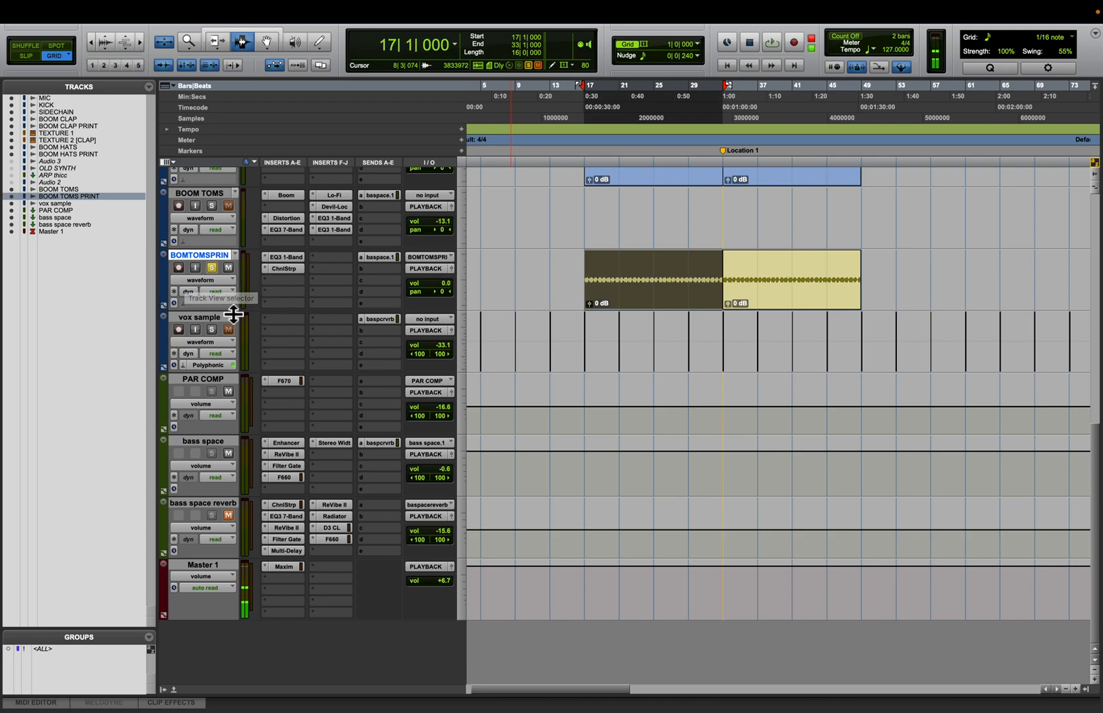
# Place the playback position at bar 19 on bass space and bypass its Filter Gate, F660 and Stereo Width inserts
pyautogui.click(216, 441)
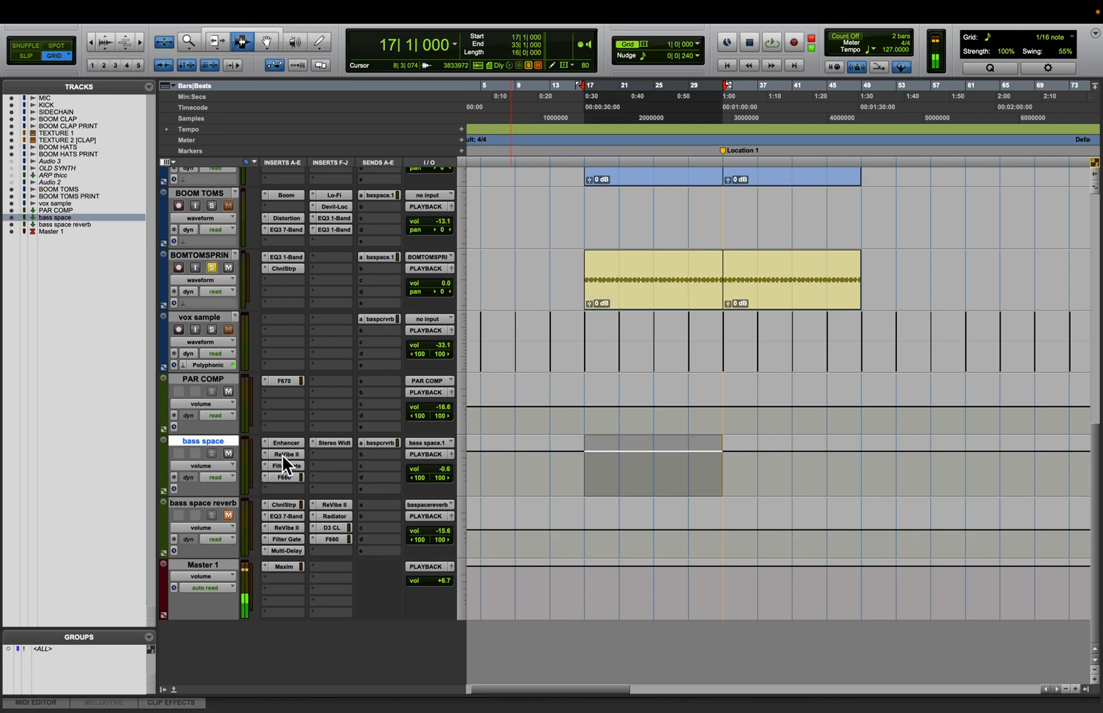
pyautogui.click(601, 485)
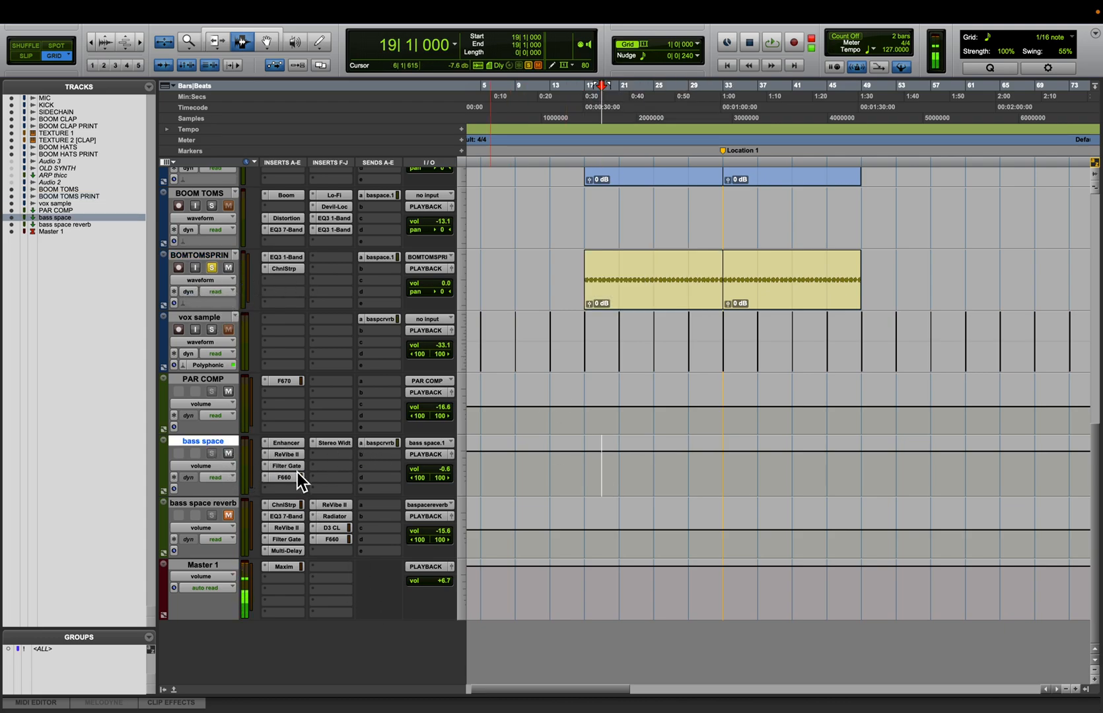
pyautogui.click(296, 469)
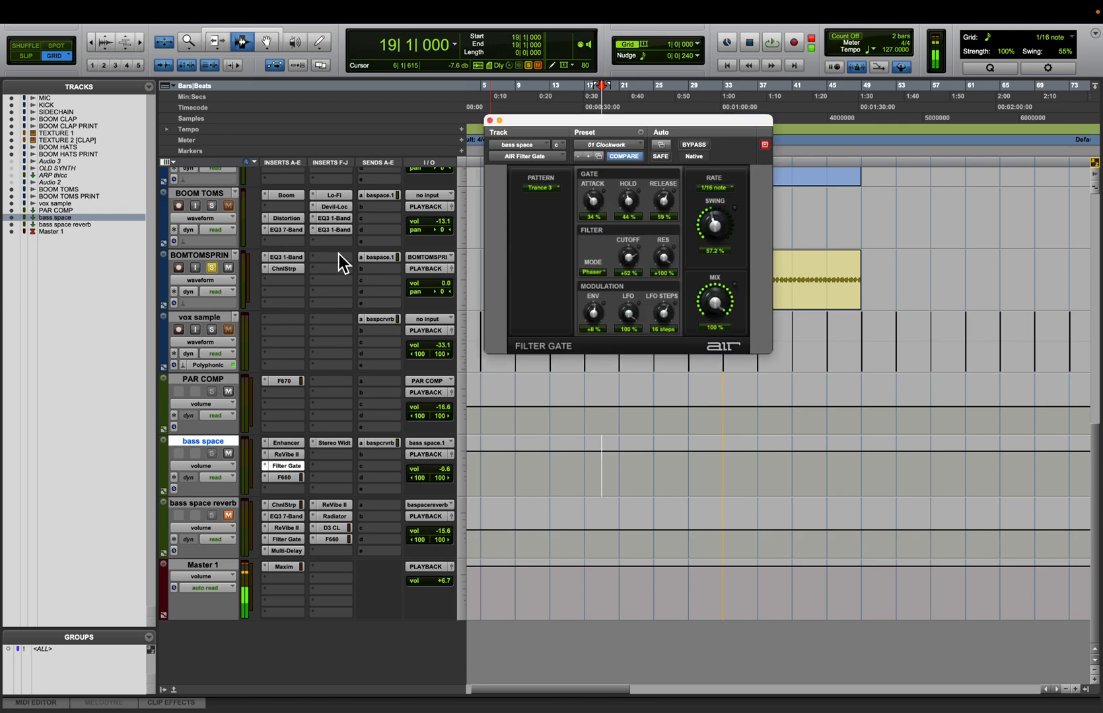
pyautogui.keyDown('super'); pyautogui.click(286, 466); pyautogui.keyUp('super')
pyautogui.keyDown('super'); pyautogui.click(289, 477); pyautogui.keyUp('super')
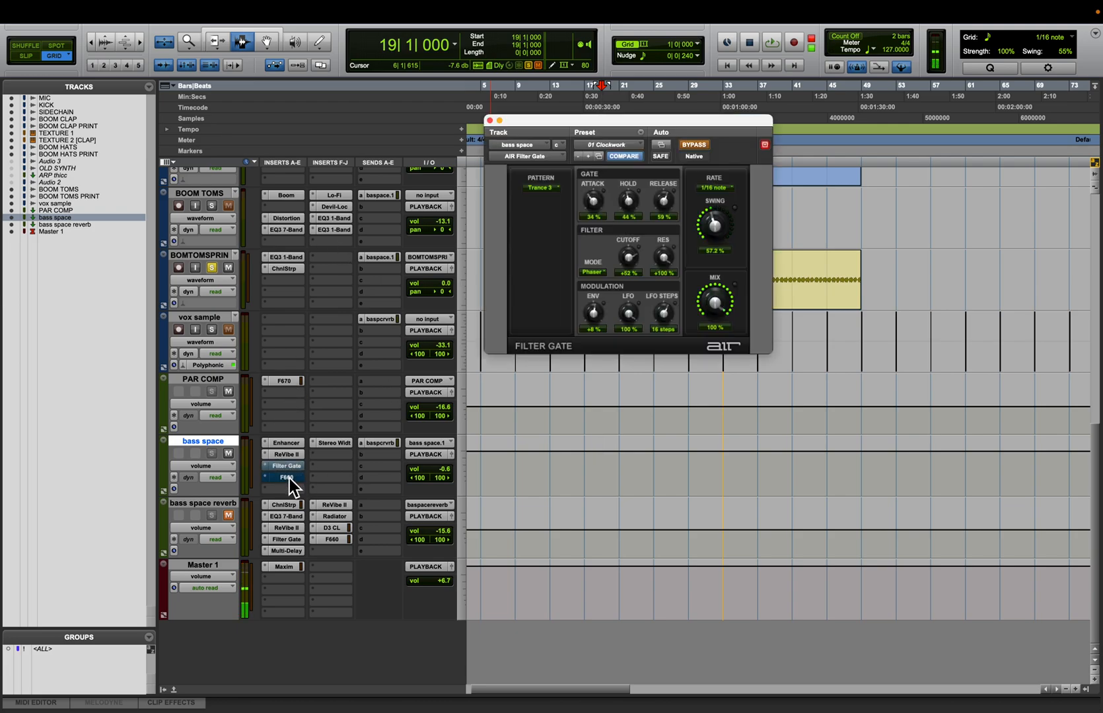
pyautogui.keyDown('super'); pyautogui.click(334, 443); pyautogui.keyUp('super')
# Play from bar 19 and re-enable the Filter Gate on bass space to audition its effect
pyautogui.press('space')
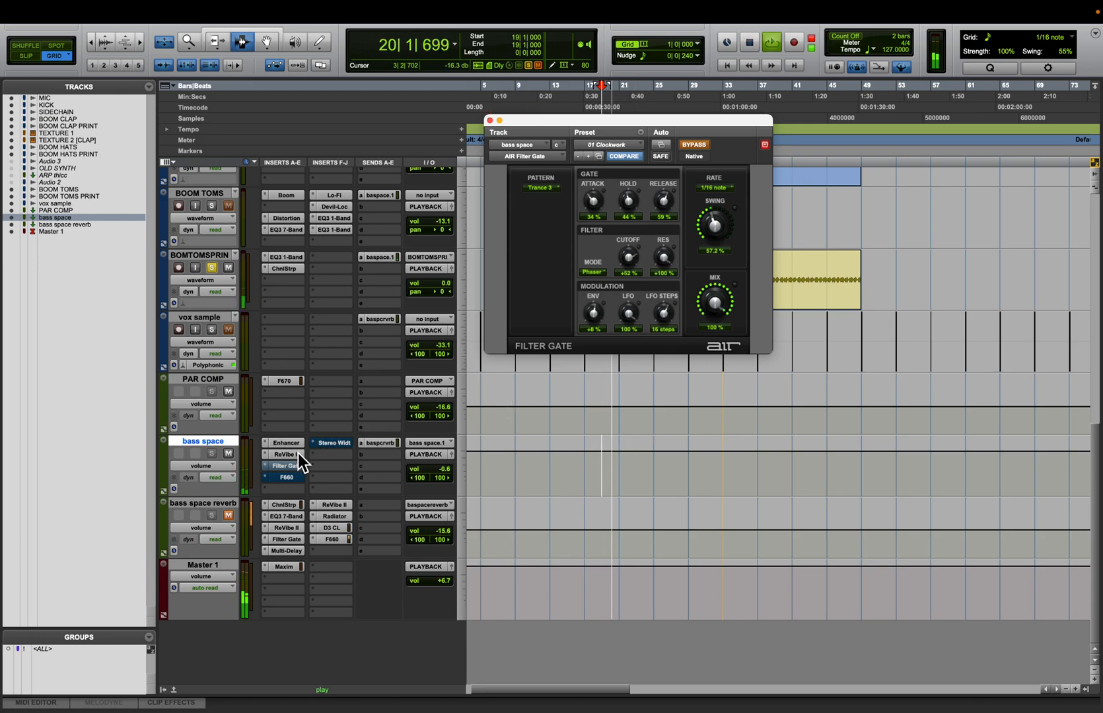
pyautogui.click(688, 146)
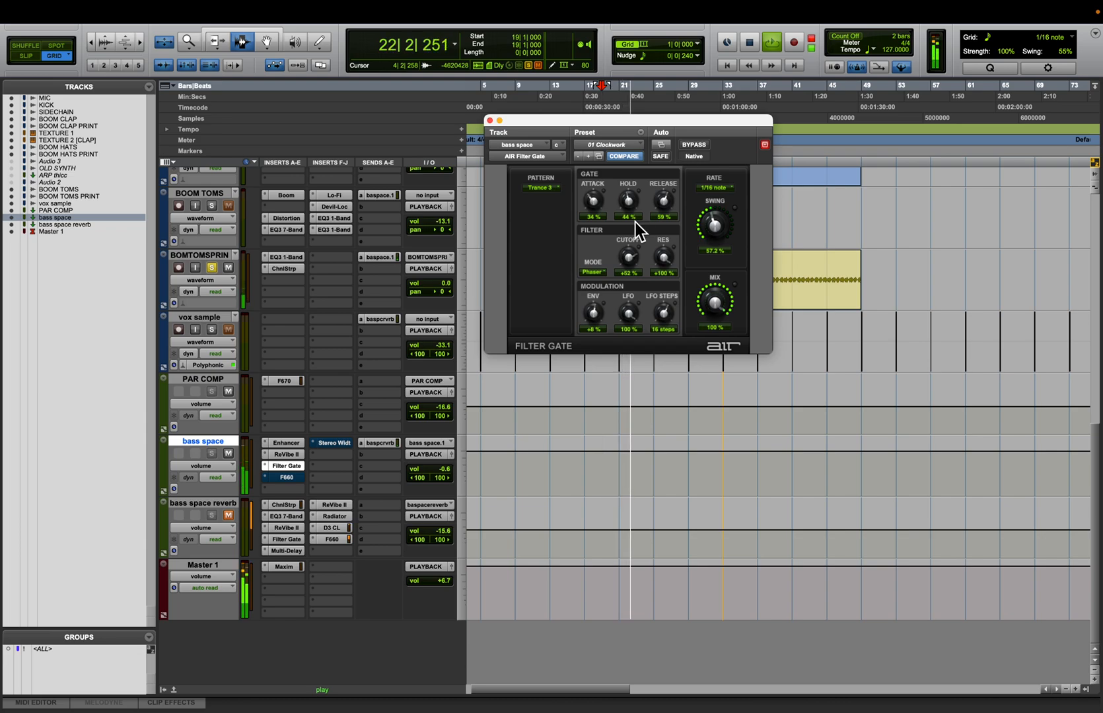
pyautogui.press('space')
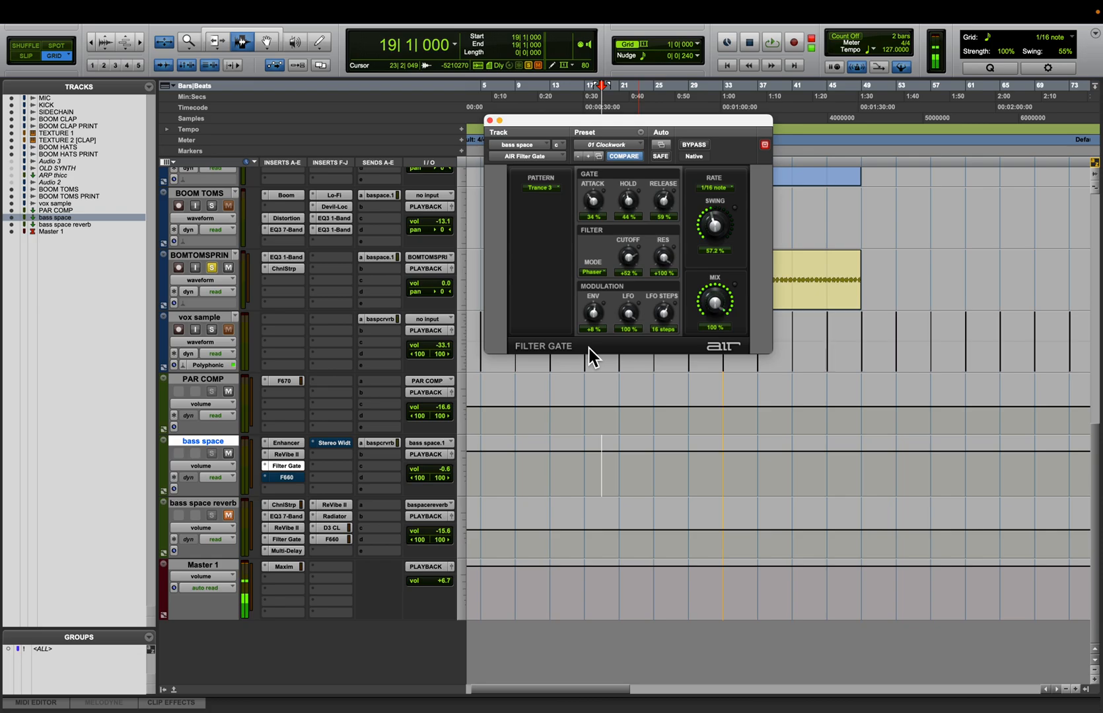
# Re-enable the Fairchild 660 and AIR Stereo Width on bass space and audition them from bar 19
pyautogui.click(278, 480)
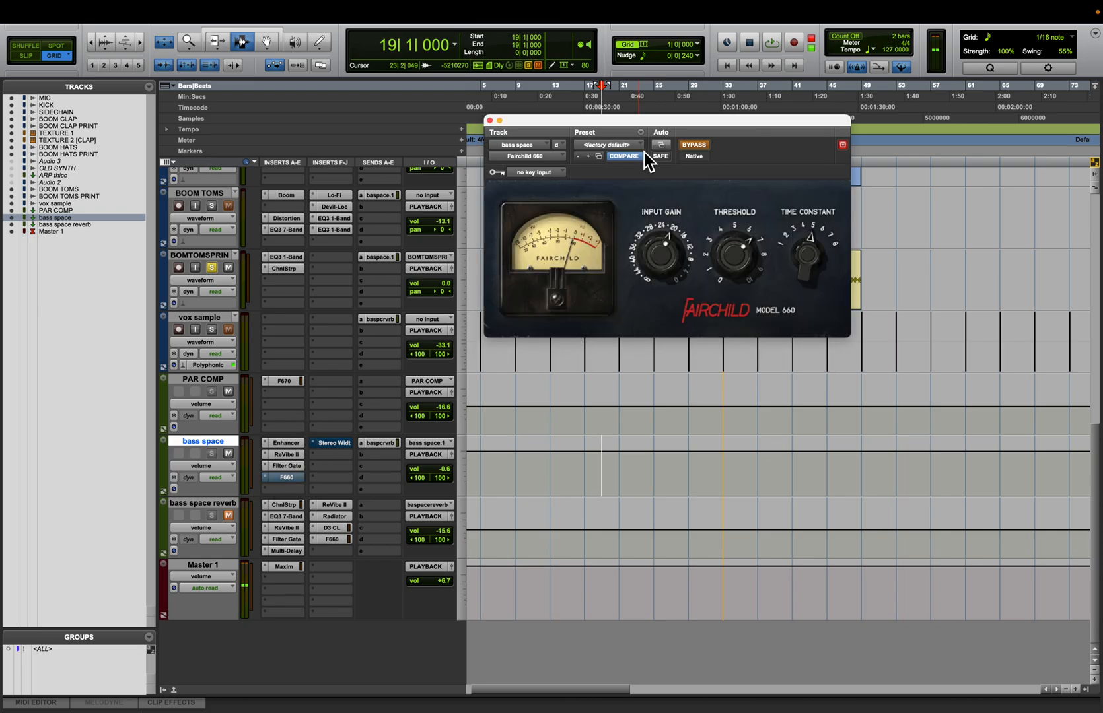
pyautogui.click(686, 144)
pyautogui.press('space')
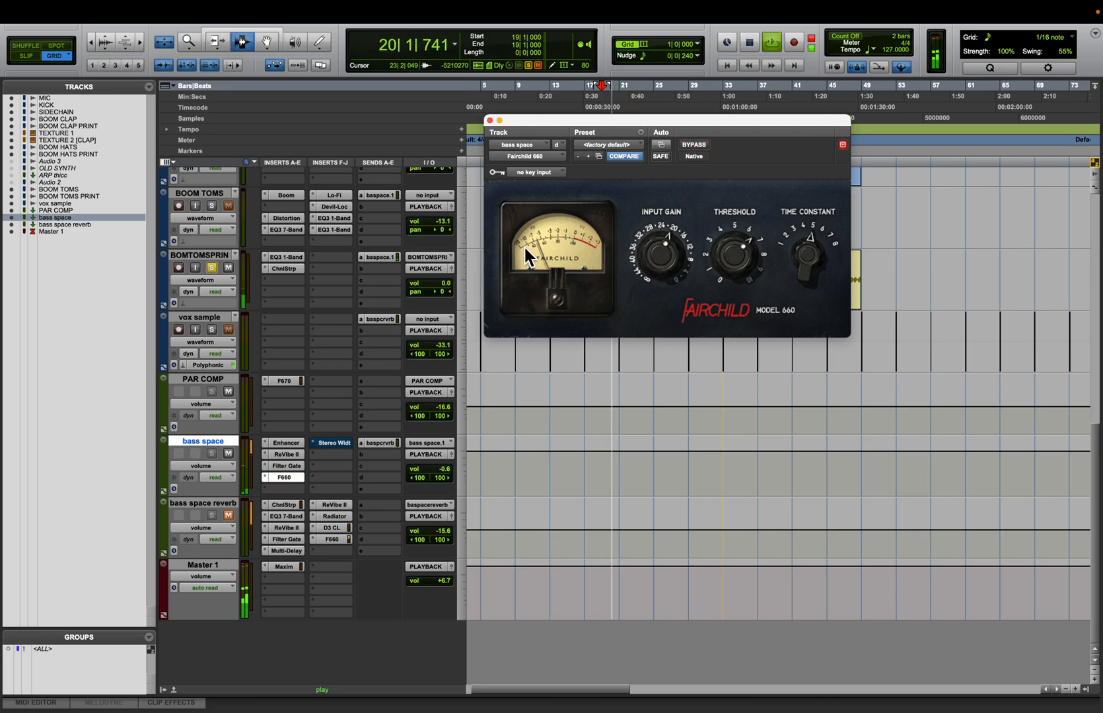
pyautogui.click(335, 443)
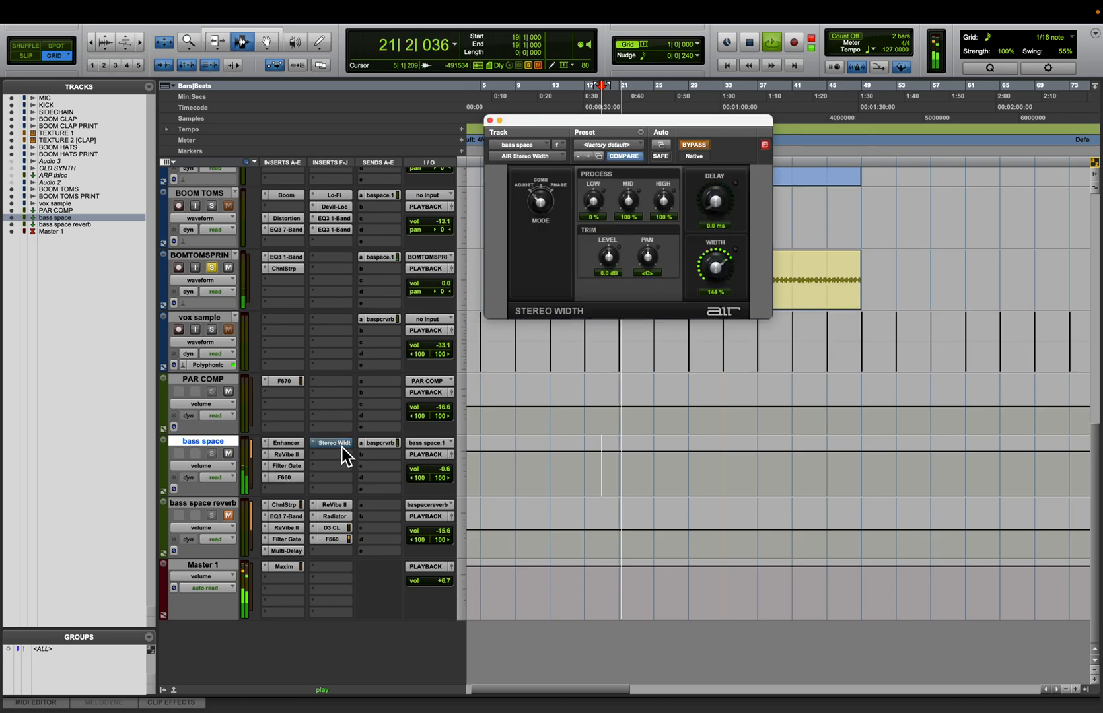
pyautogui.click(698, 148)
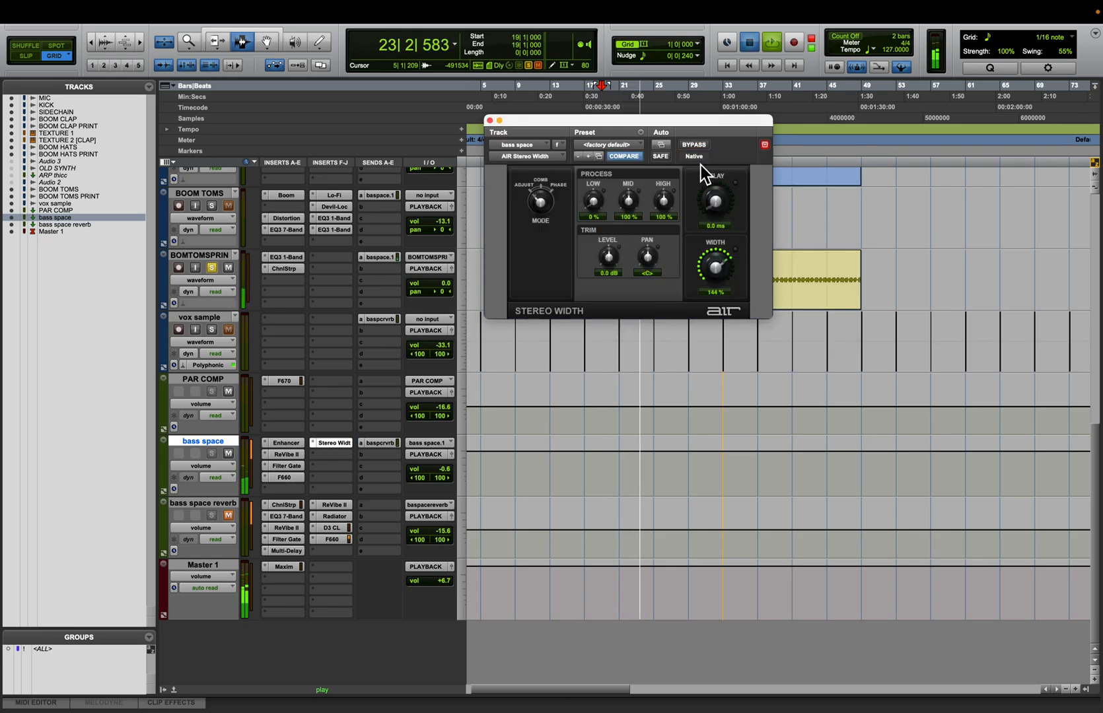
pyautogui.press('space')
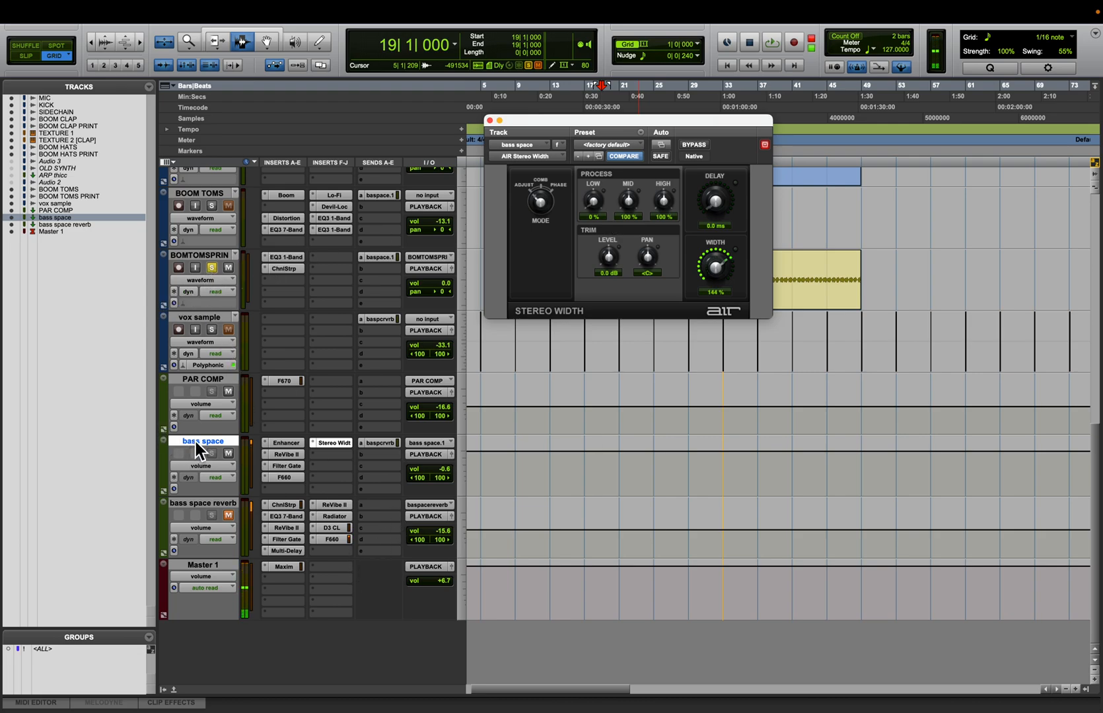
# Unmute the bass space reverb track and examine its Channel Strip, including the compressor and expander/gate settings
pyautogui.click(229, 515)
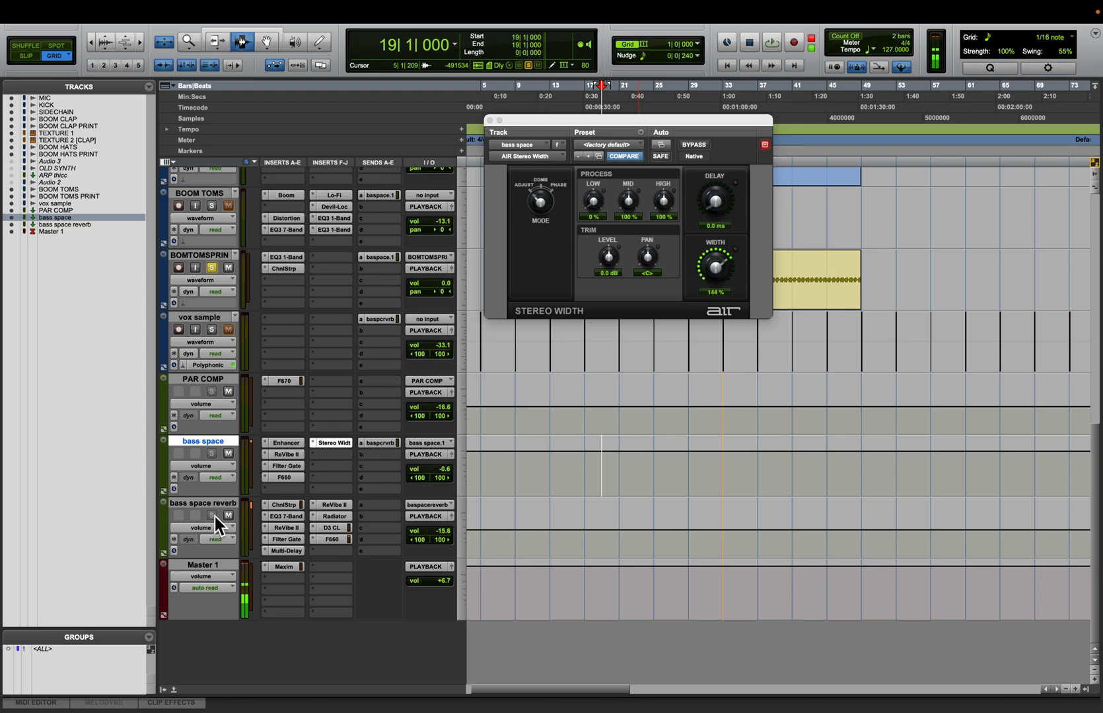
pyautogui.click(211, 505)
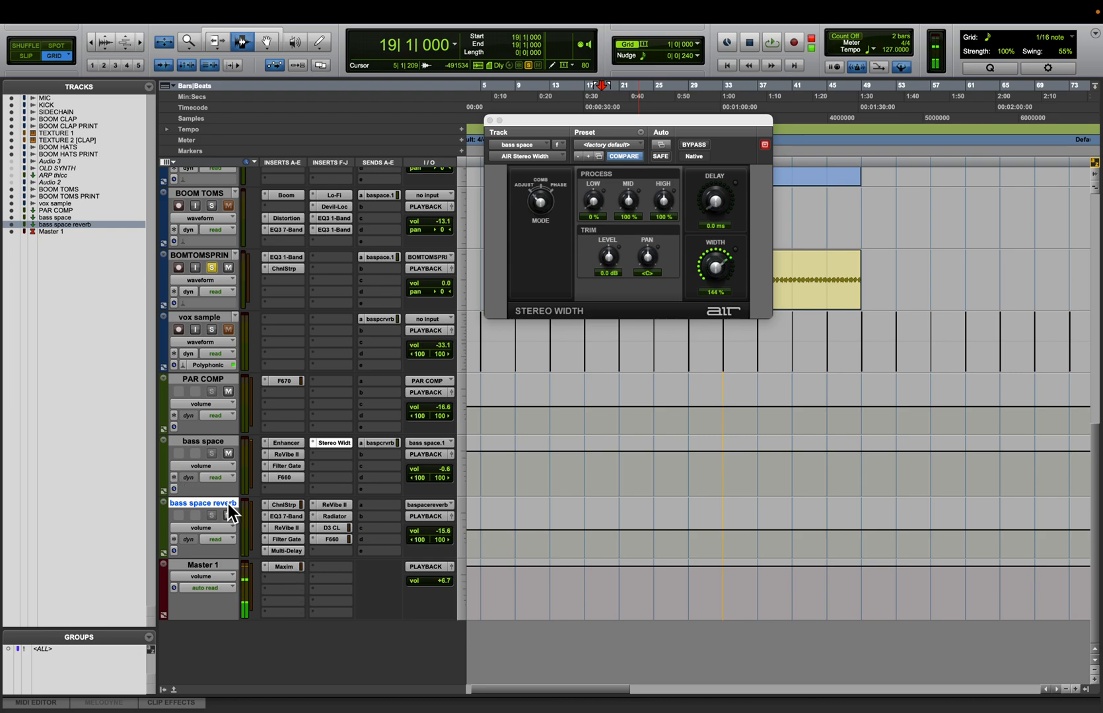
pyautogui.click(293, 506)
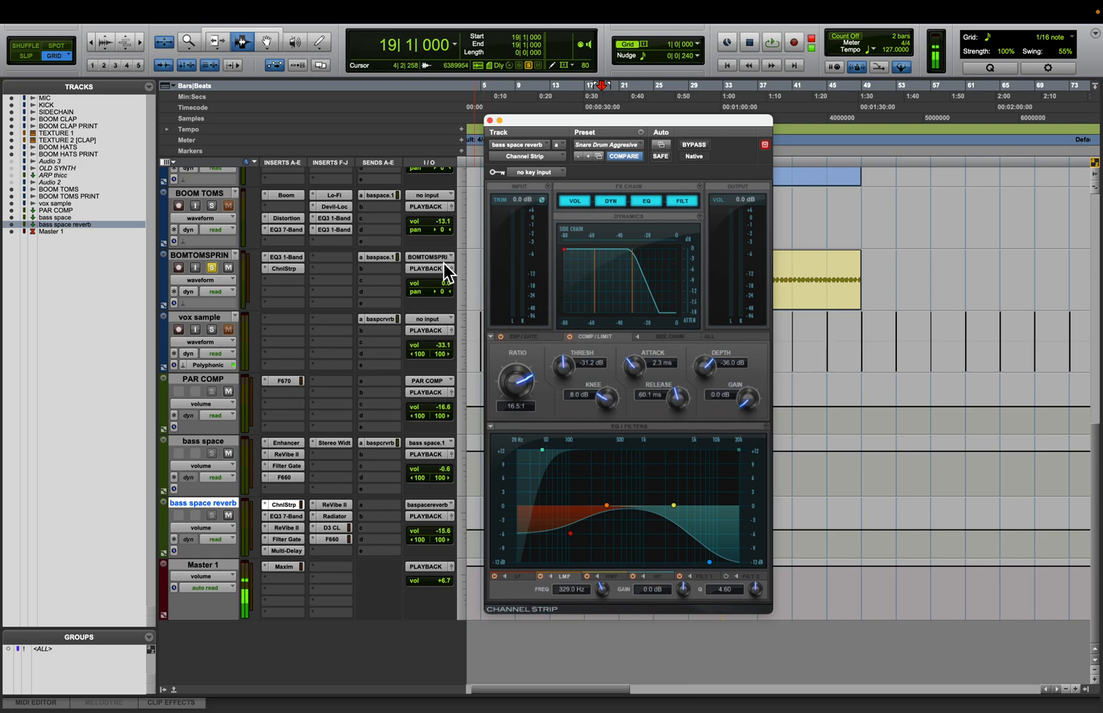
pyautogui.scroll(12, 432, 351)
pyautogui.scroll(-12, 432, 352)
pyautogui.click(523, 337)
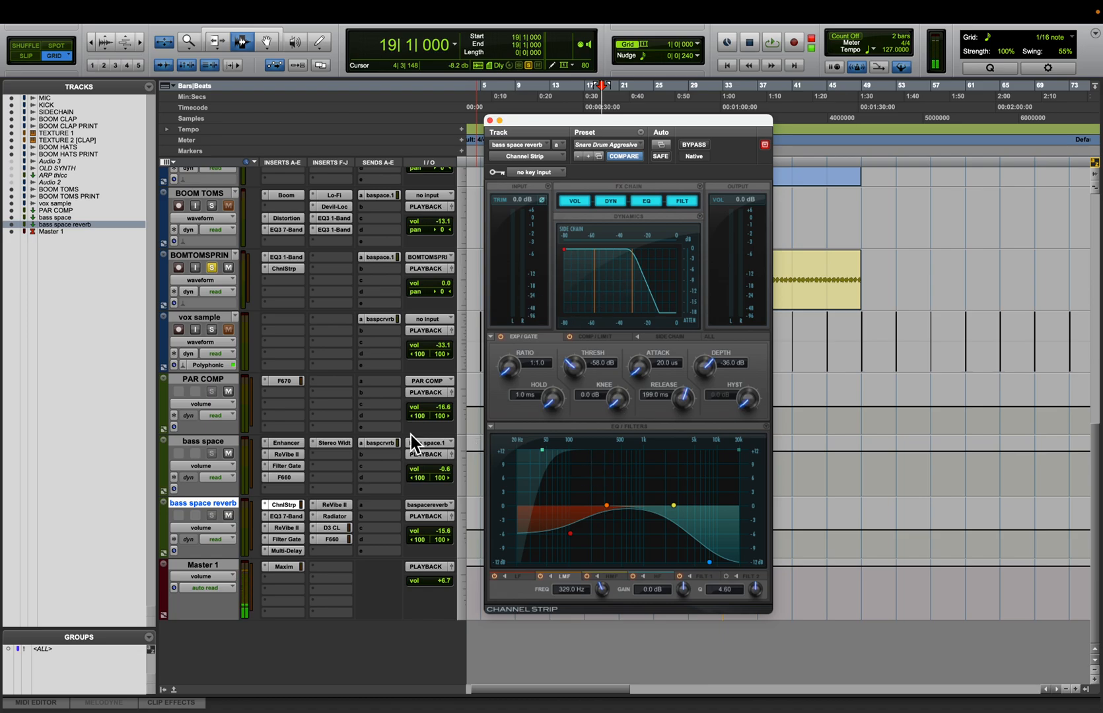
# Examine the EQ3 7-Band, first ReVibe II, Filter Gate, Multi-Delay, second ReVibe II and Radiator inserts on bass space reverb
pyautogui.click(295, 519)
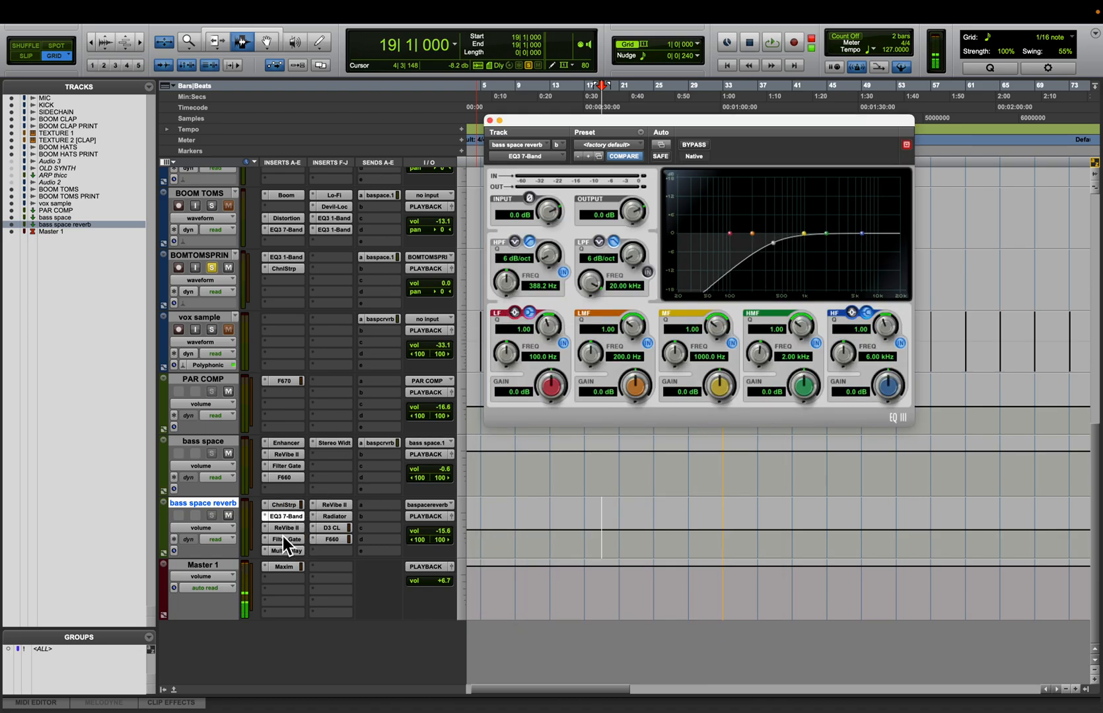
pyautogui.click(286, 528)
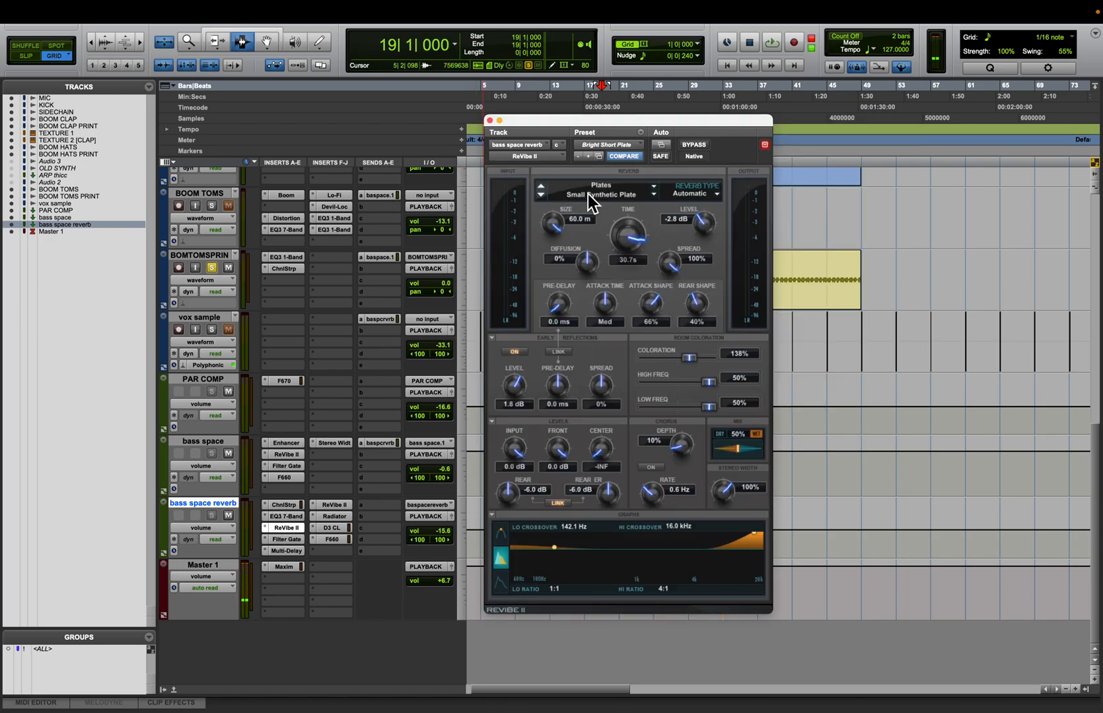
pyautogui.click(300, 539)
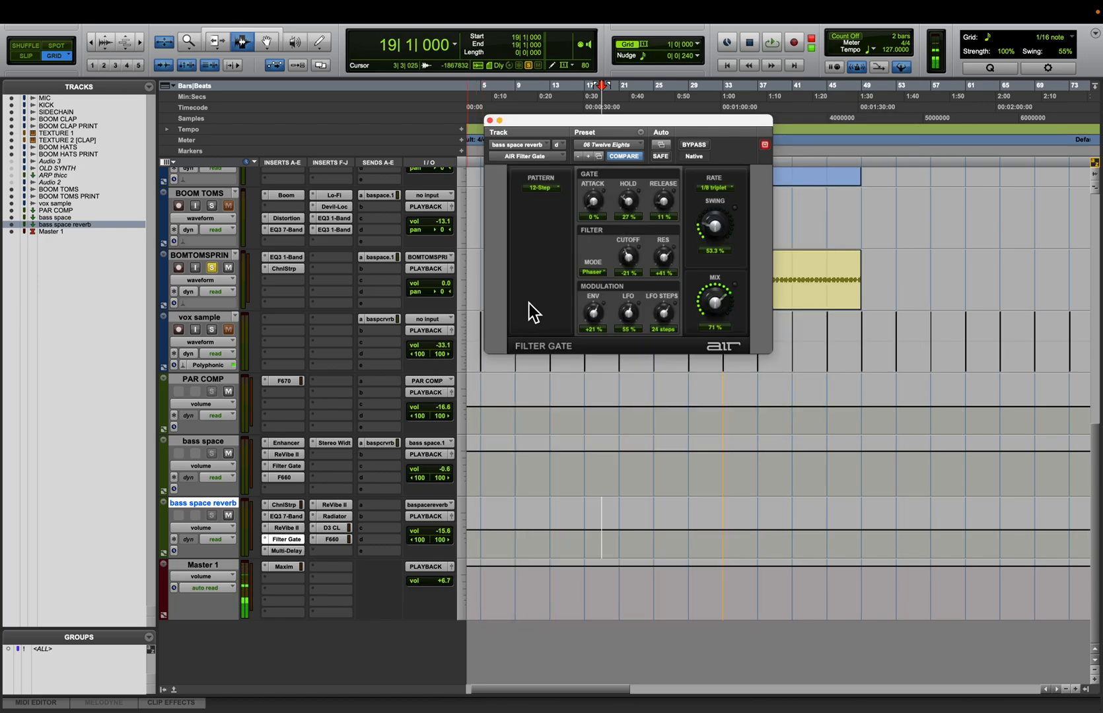
pyautogui.click(288, 551)
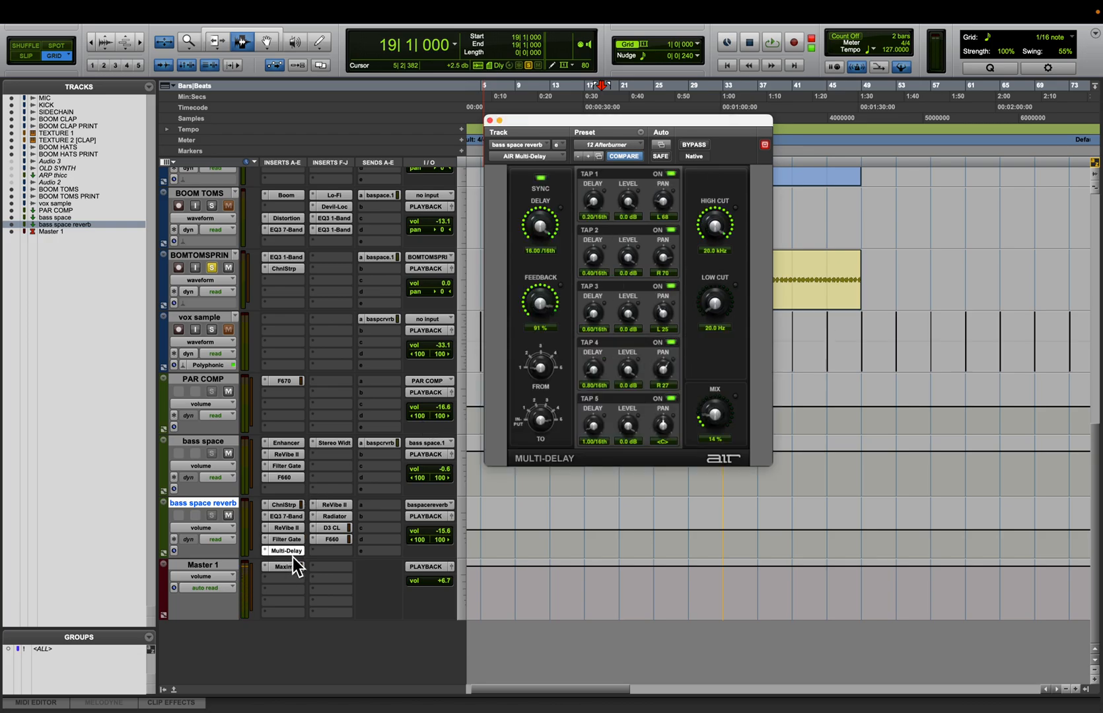
pyautogui.click(333, 506)
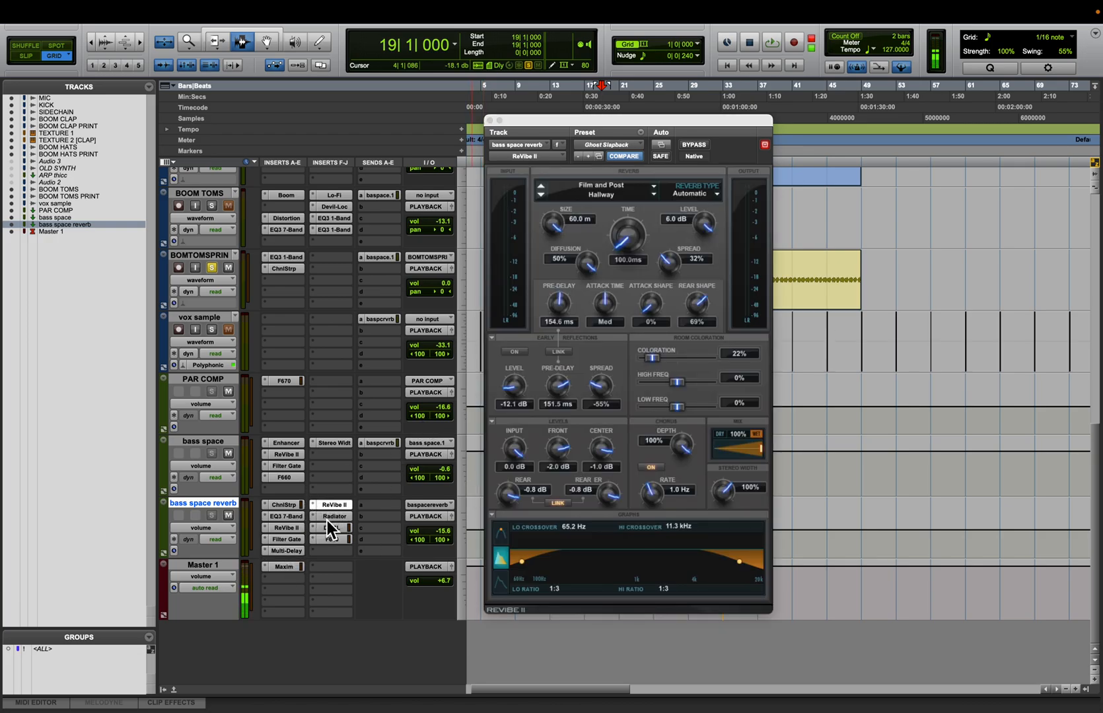
pyautogui.click(326, 518)
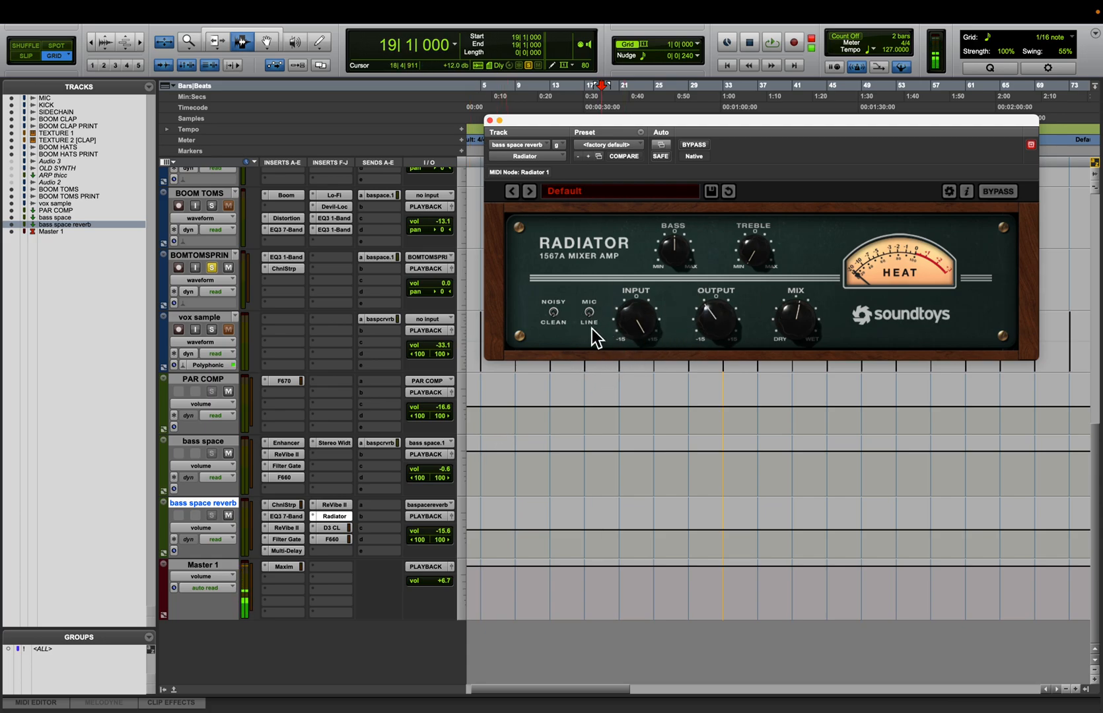
# Examine the Dyn3 Compressor/Limiter and Fairchild 660 inserts on the bass space reverb track
pyautogui.click(324, 528)
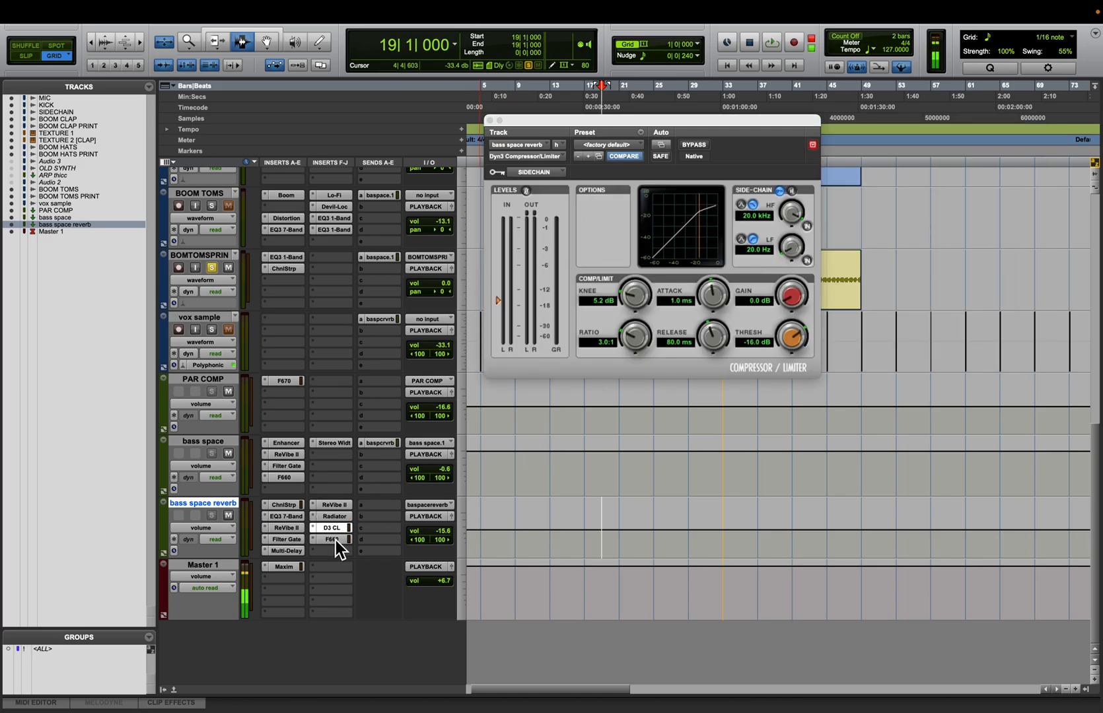
pyautogui.click(334, 541)
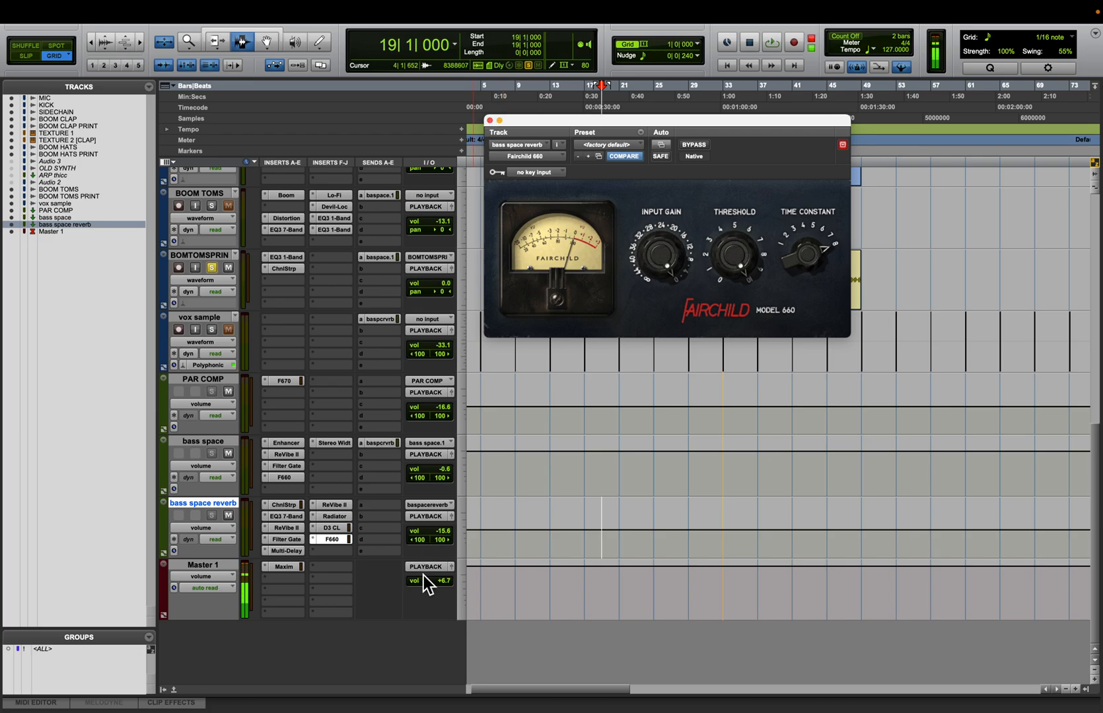
pyautogui.click(490, 121)
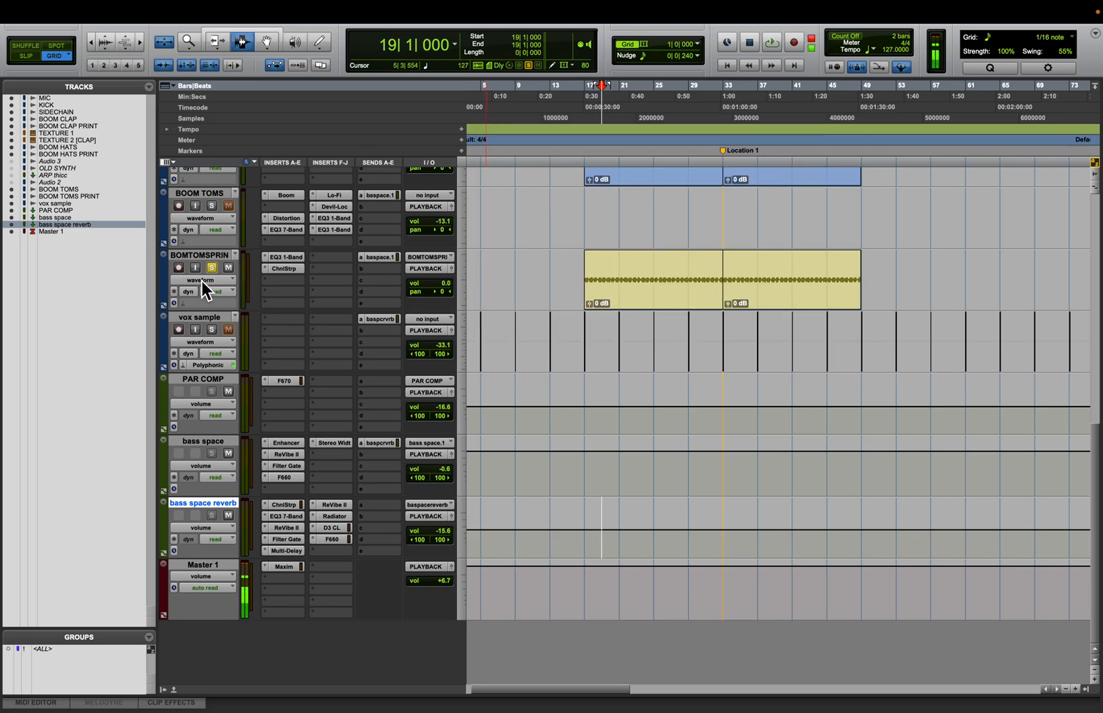
# Play the soloed toms from bar 19 and toggle the bass space and bass space reverb mutes to compare their effect
pyautogui.press('space')
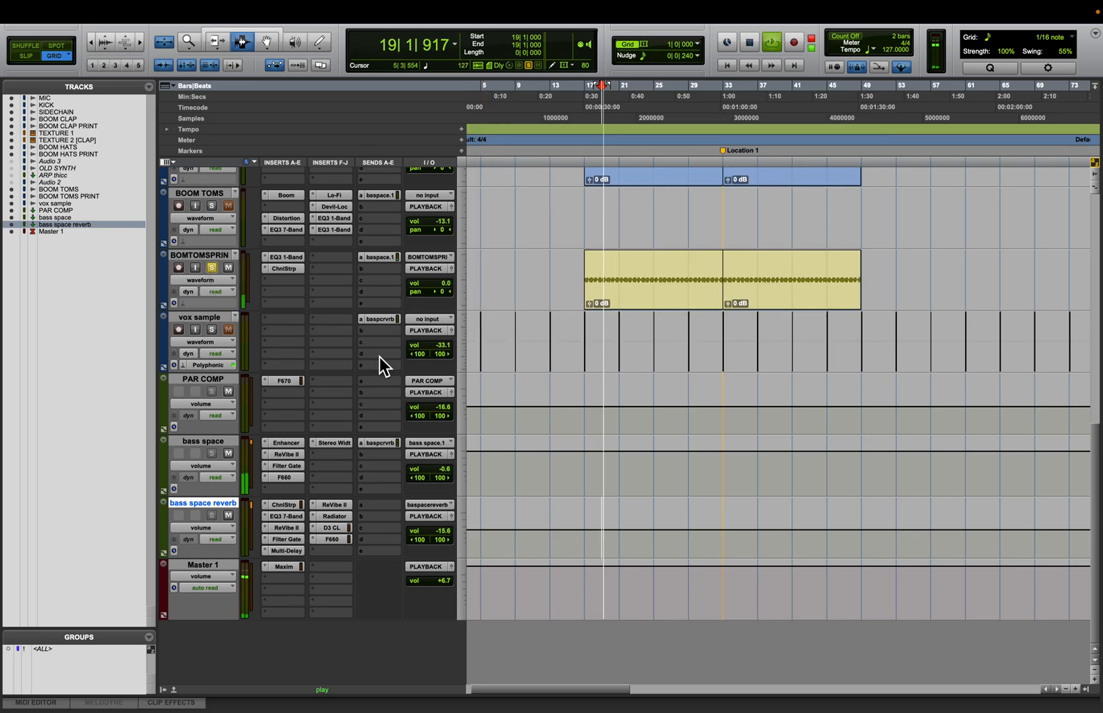
pyautogui.click(228, 454)
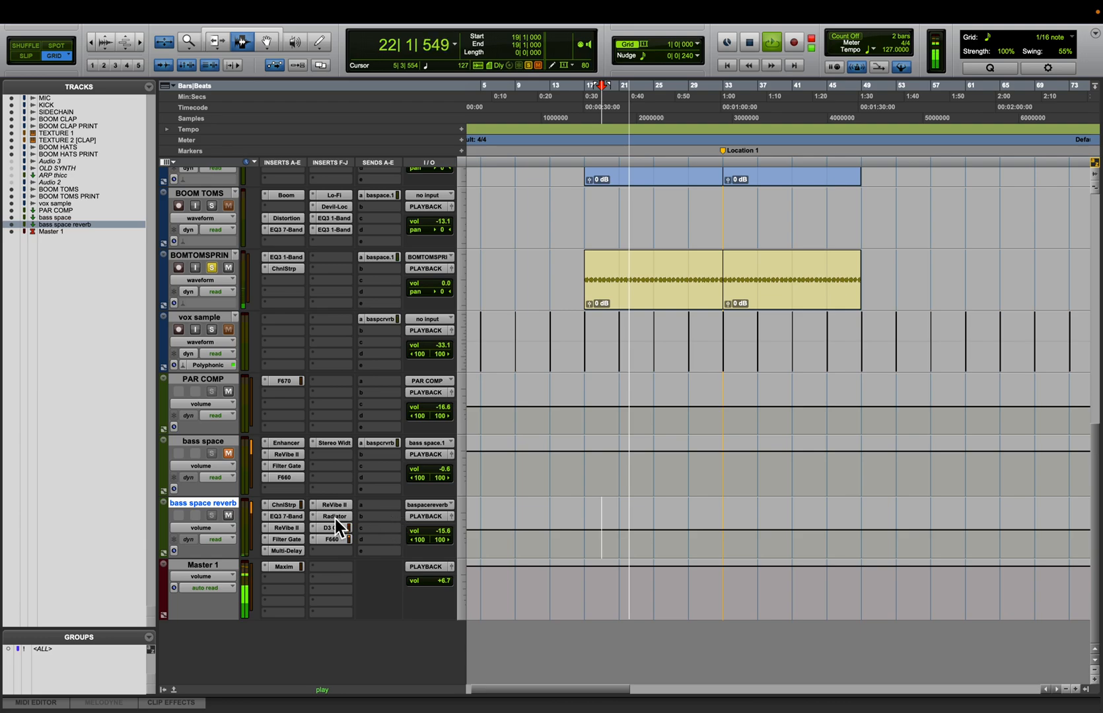
pyautogui.click(231, 517)
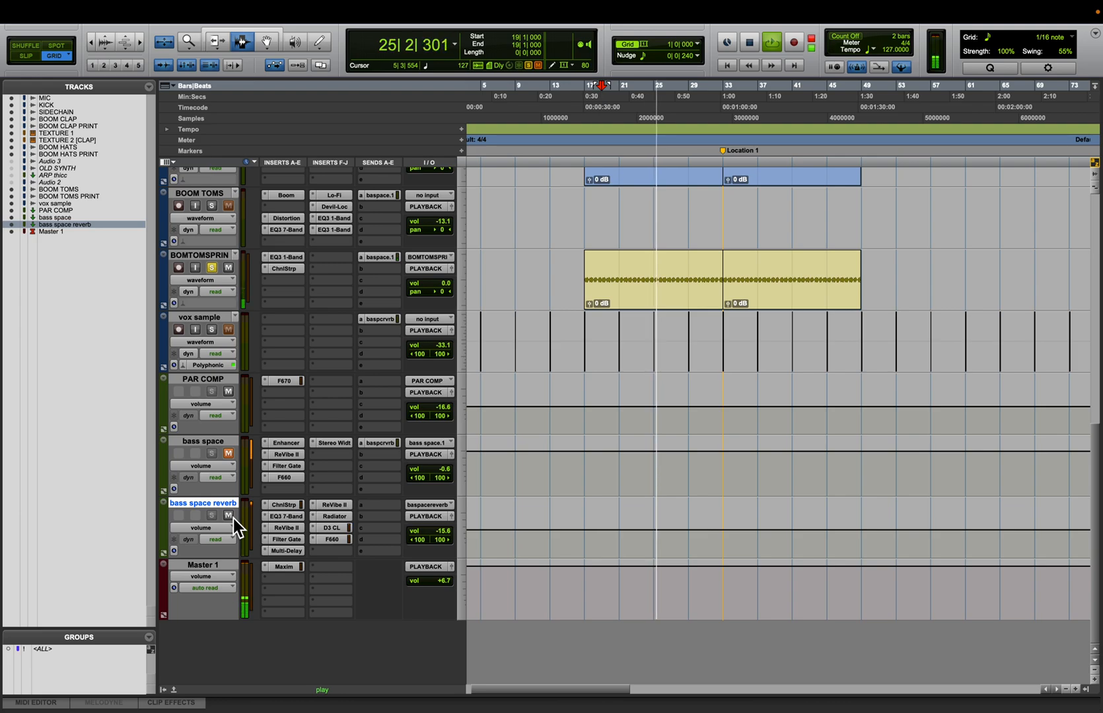
# Unsolo the BOOM TOMS PRINT track and audition the full mix with the space effects from bar 19
pyautogui.click(228, 329)
pyautogui.click(211, 267)
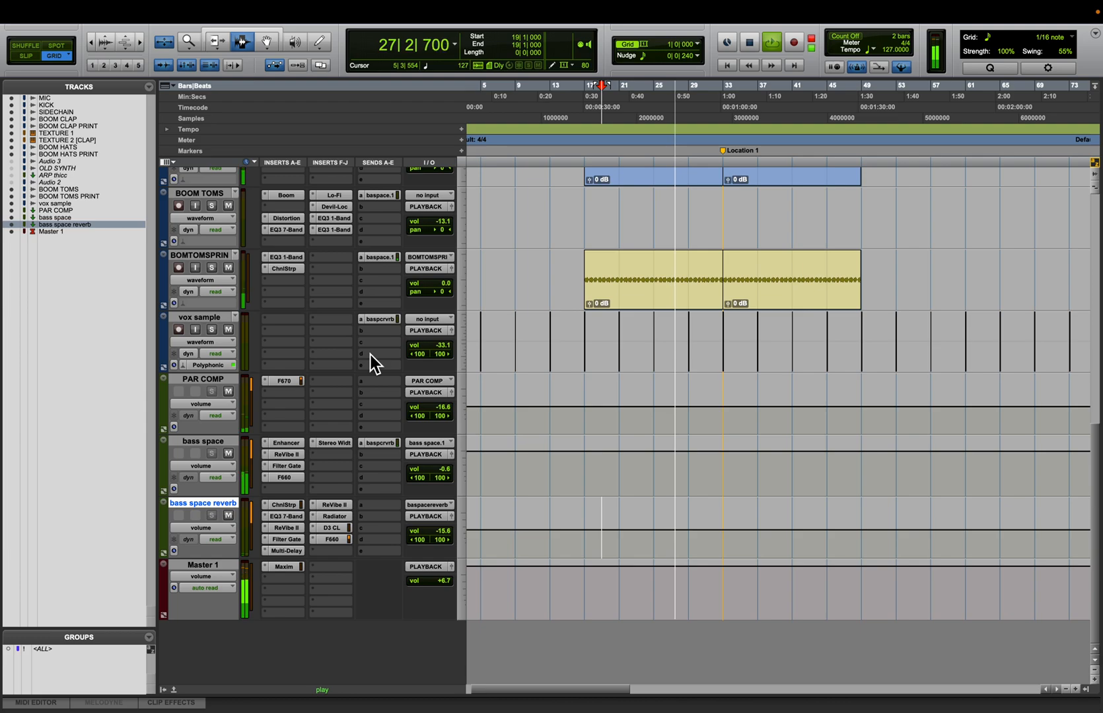
pyautogui.press('space')
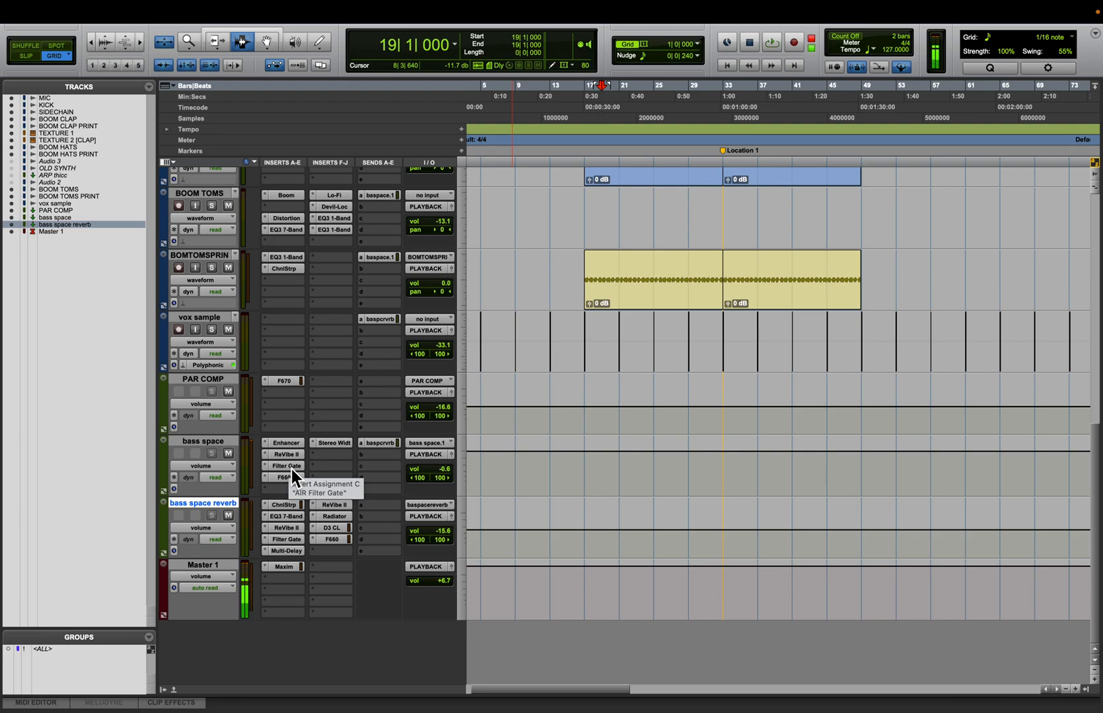
pyautogui.press('space')
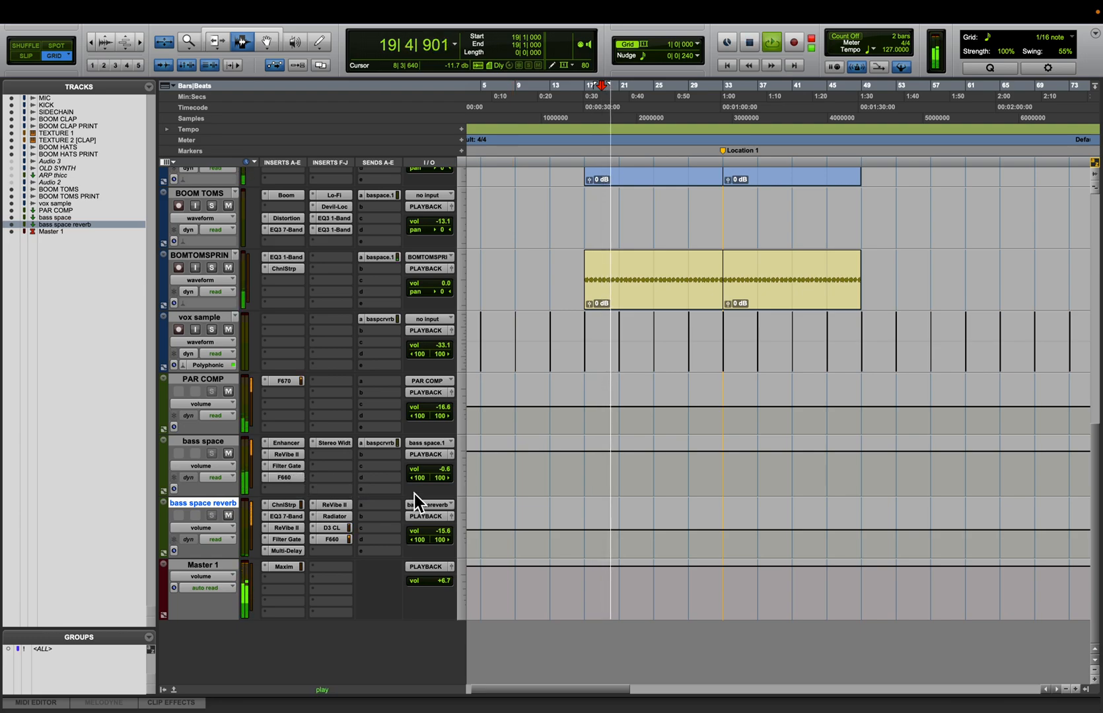
pyautogui.press('space')
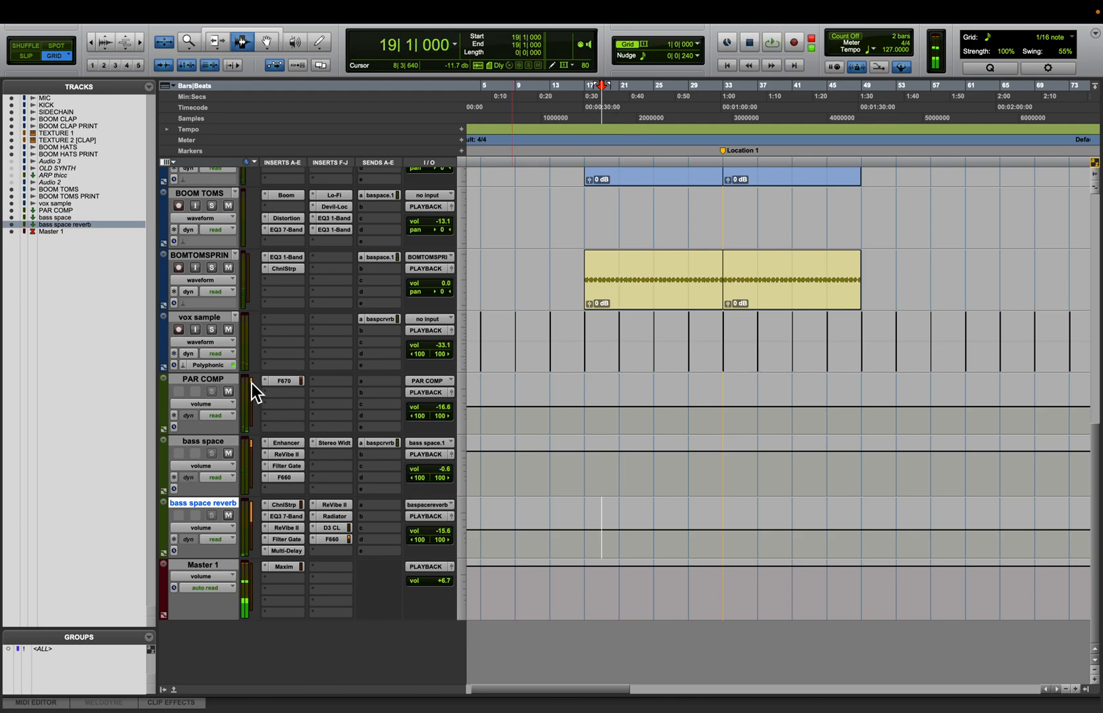
# Solo the vox sample track and audition its clip at bar 17
pyautogui.click(196, 318)
pyautogui.click(586, 341)
pyautogui.press('super+bracketright')
pyautogui.press('super+bracketright')
pyautogui.press('super+bracketright')
pyautogui.press('super+bracketright')
pyautogui.press('super+bracketright')
pyautogui.press('super+bracketright')
pyautogui.press('super+bracketright')
pyautogui.press('super+bracketleft')
pyautogui.press('super+bracketleft')
pyautogui.click(212, 329)
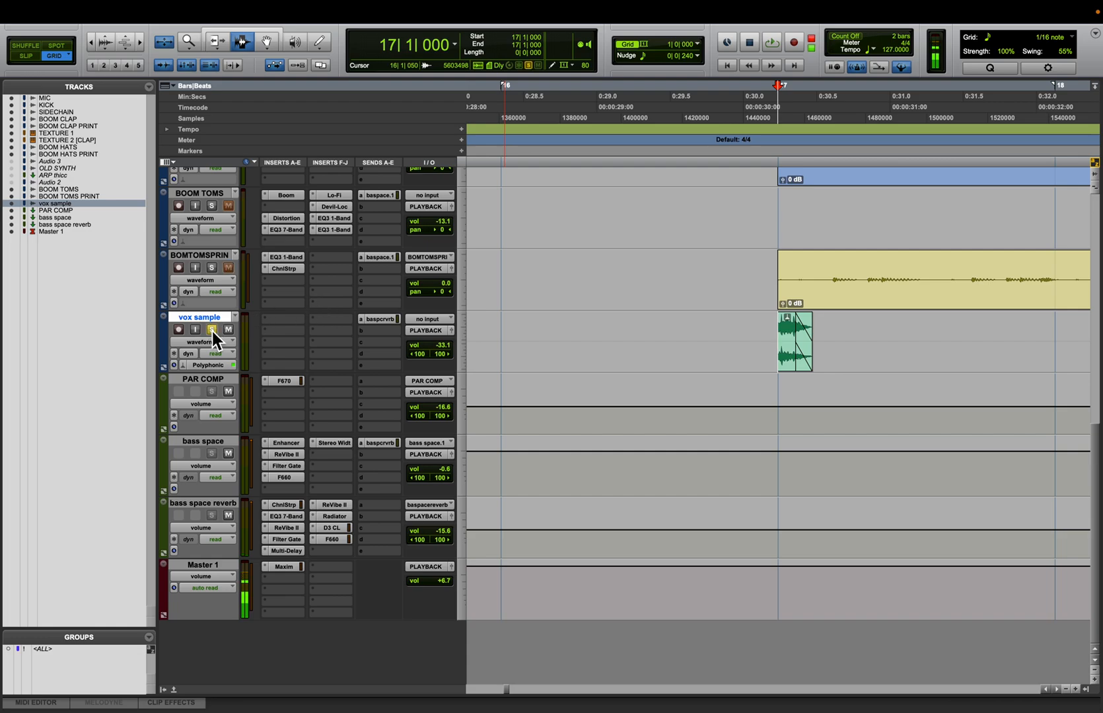
pyautogui.press('space')
pyautogui.press('space')
# Select the vox sample clip at bar 17 to inspect its waveform, and check the track's send to bass space reverb
pyautogui.doubleClick(790, 343)
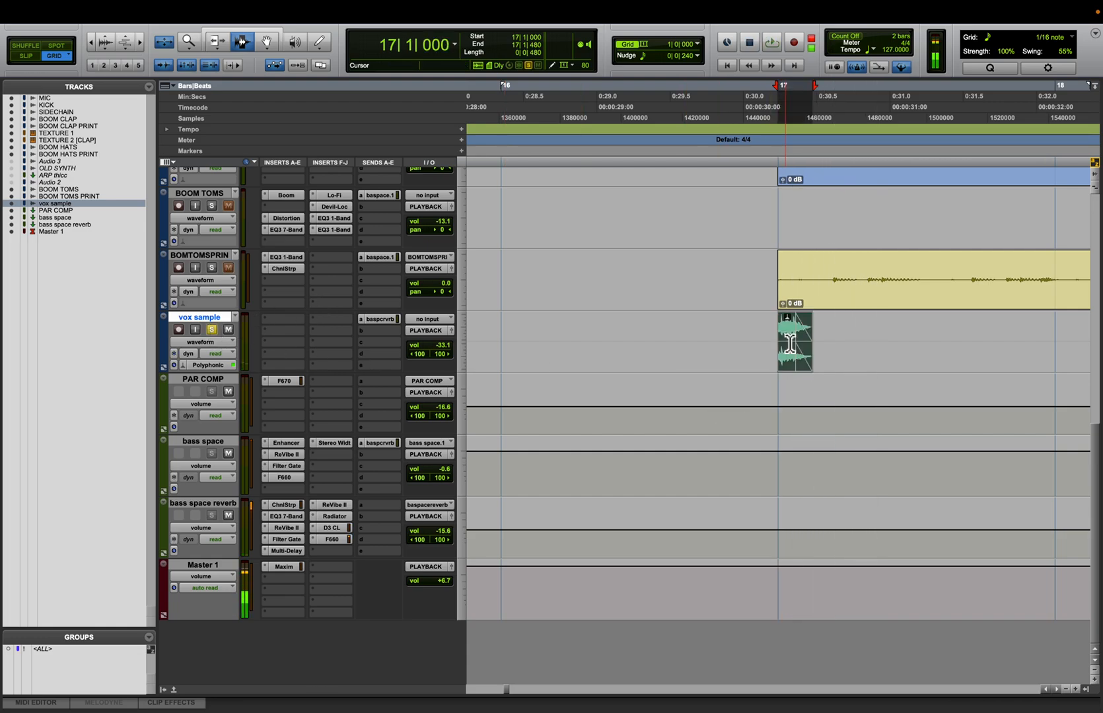
pyautogui.hotkey('alt', 'f')
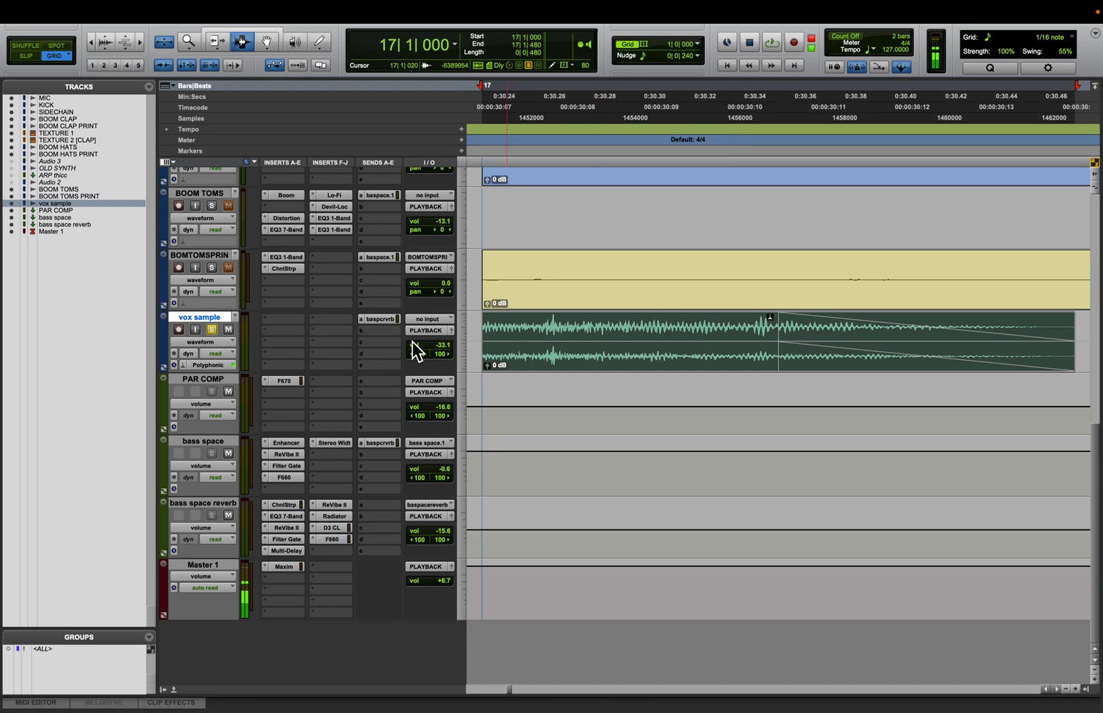
pyautogui.click(379, 324)
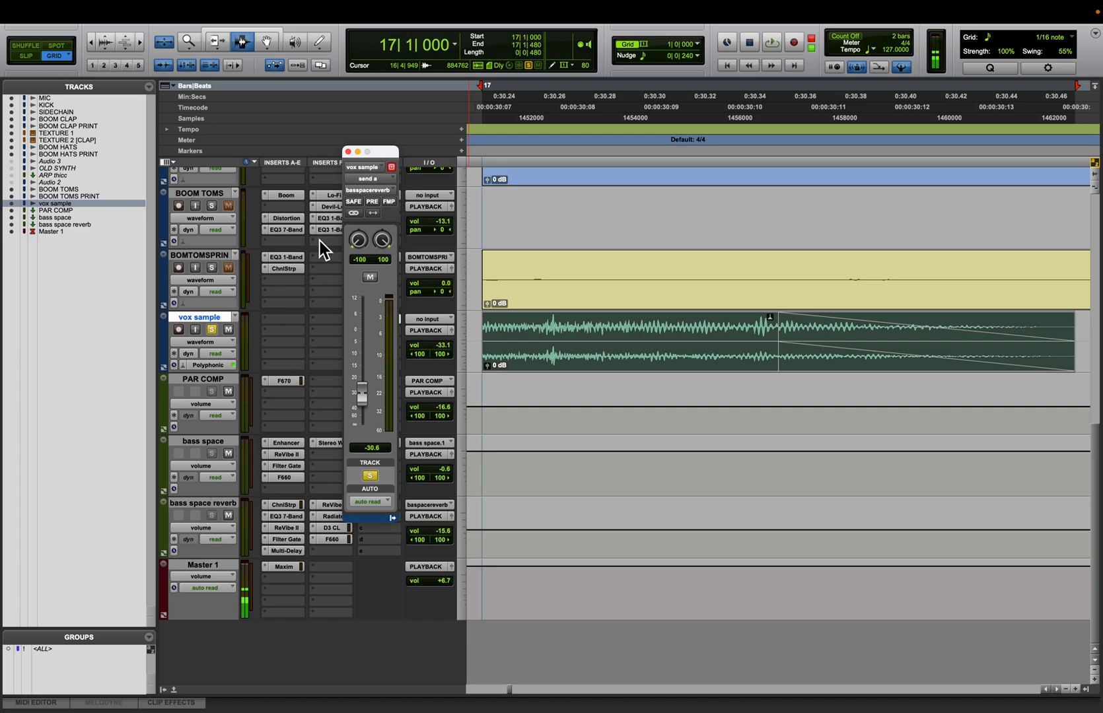
pyautogui.click(348, 152)
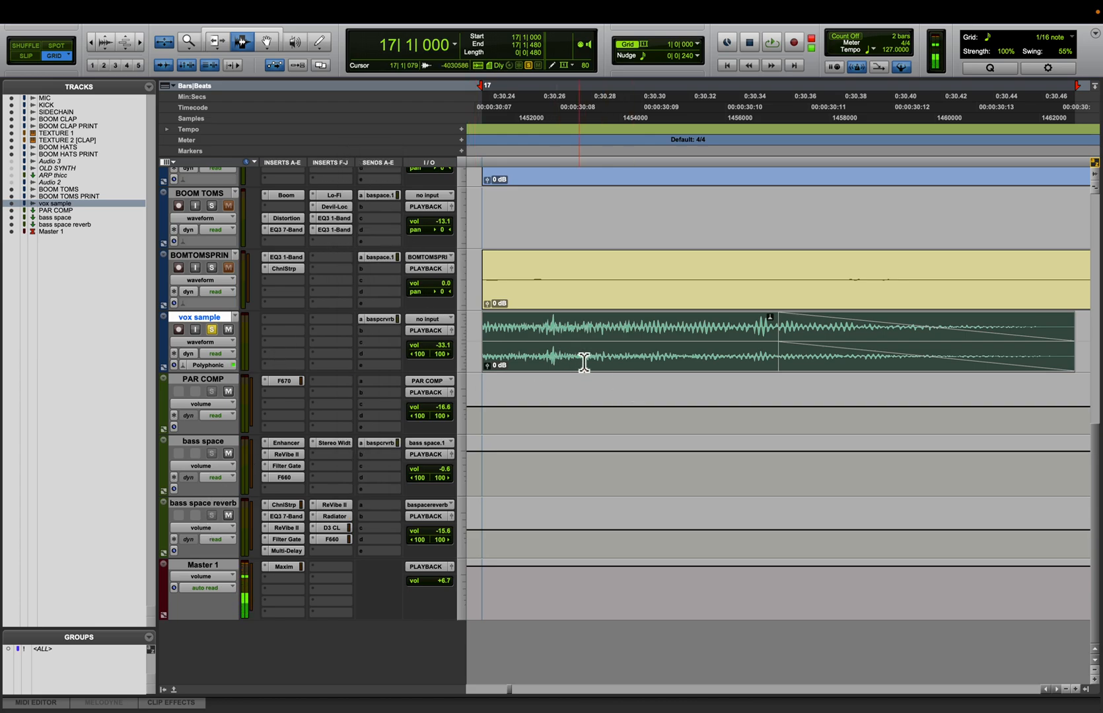
# Unsolo the vox sample track and reduce all track heights so the whole session fits in the edit view
pyautogui.press('r')
pyautogui.press('r')
pyautogui.press('r')
pyautogui.press('r')
pyautogui.press('r')
pyautogui.press('r')
pyautogui.press('r')
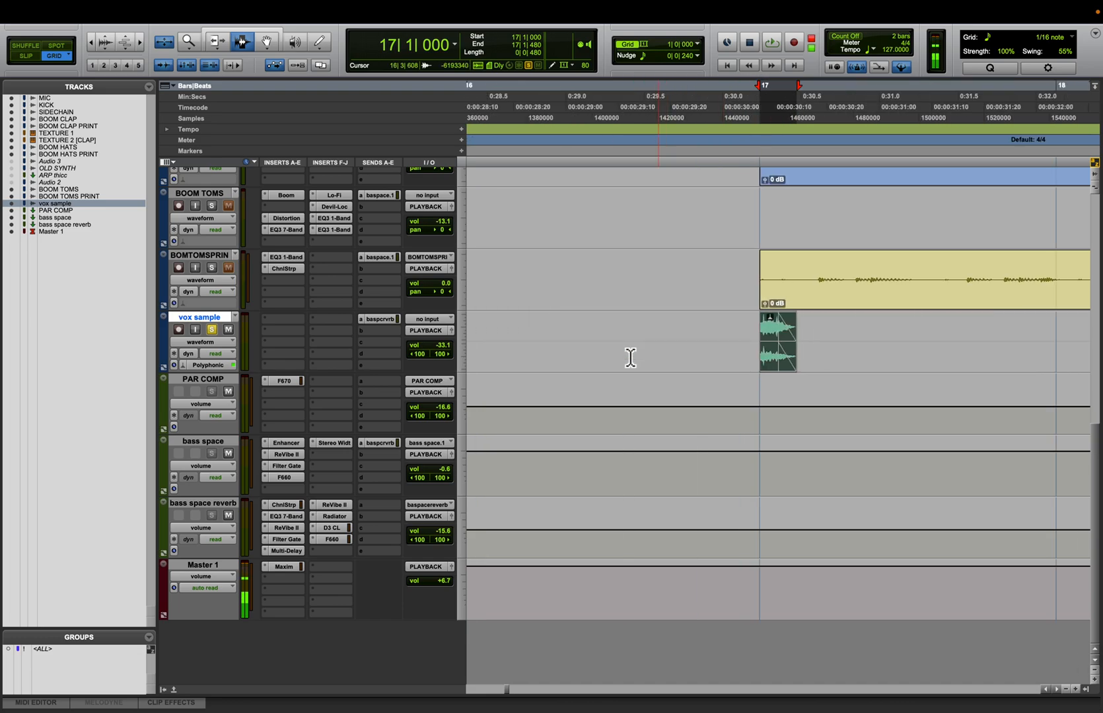
pyautogui.click(211, 329)
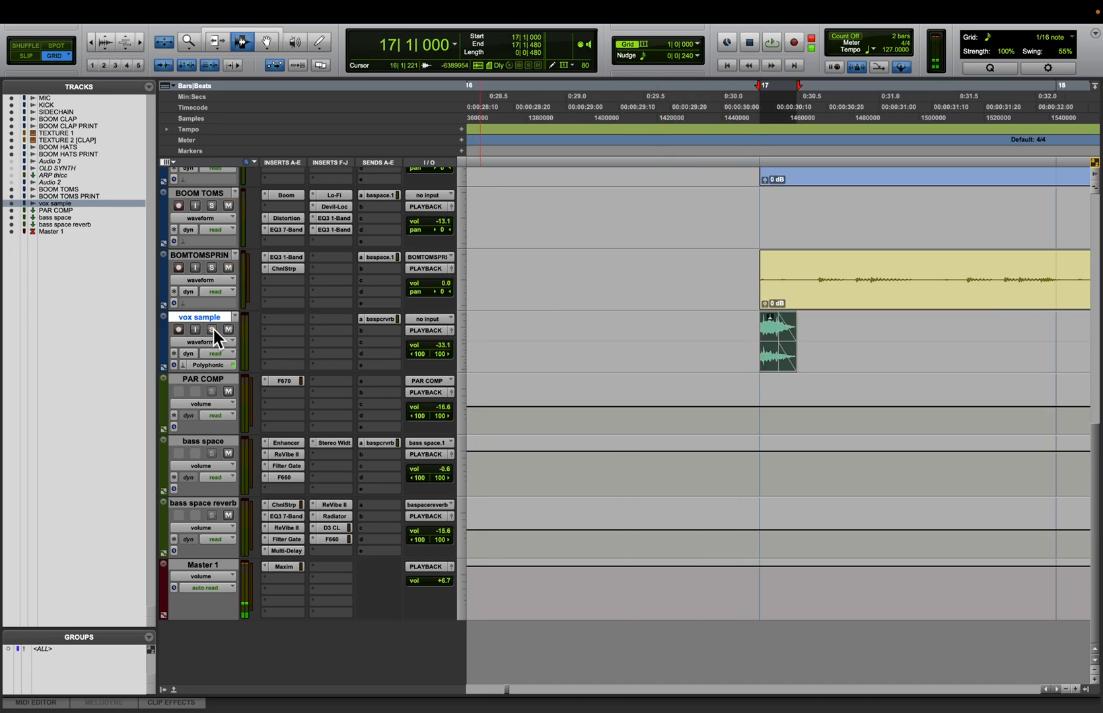
pyautogui.click(757, 332)
pyautogui.hotkey('ctrl', 'alt', 'Down')
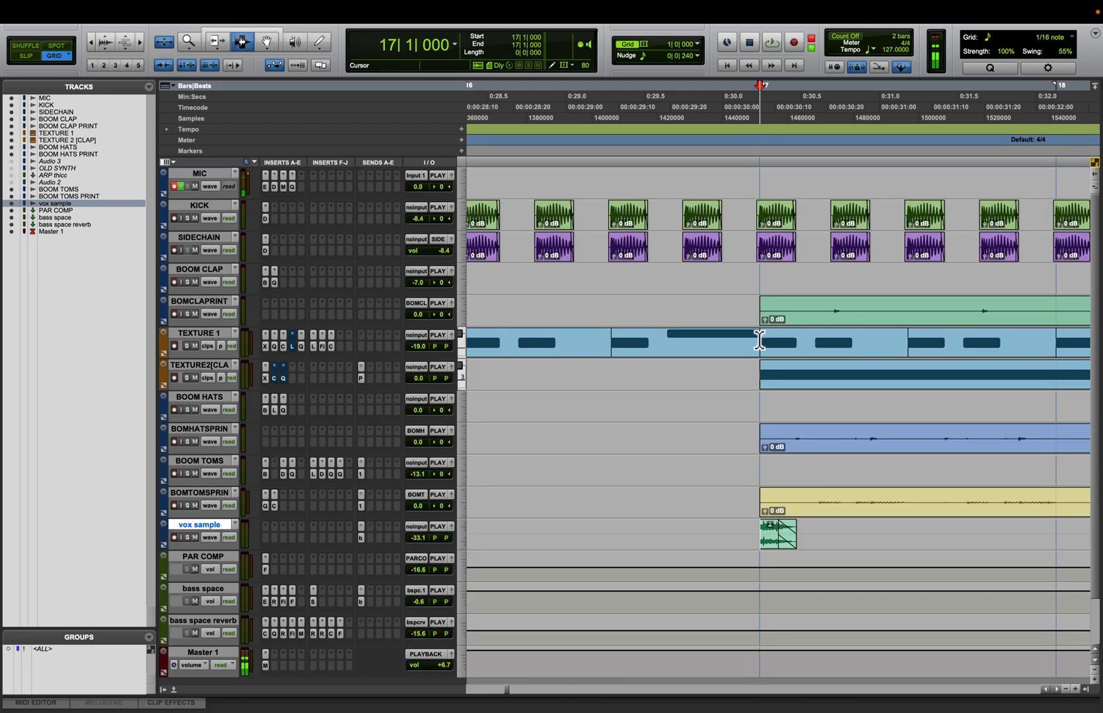
# Fit the timeline to the first BOOM HATS PRINT clip, bars 17 to 33, and place the edit cursor at bar 17
pyautogui.hotkey('ctrl', '[')
pyautogui.hotkey('ctrl', '[')
pyautogui.hotkey('ctrl', '[')
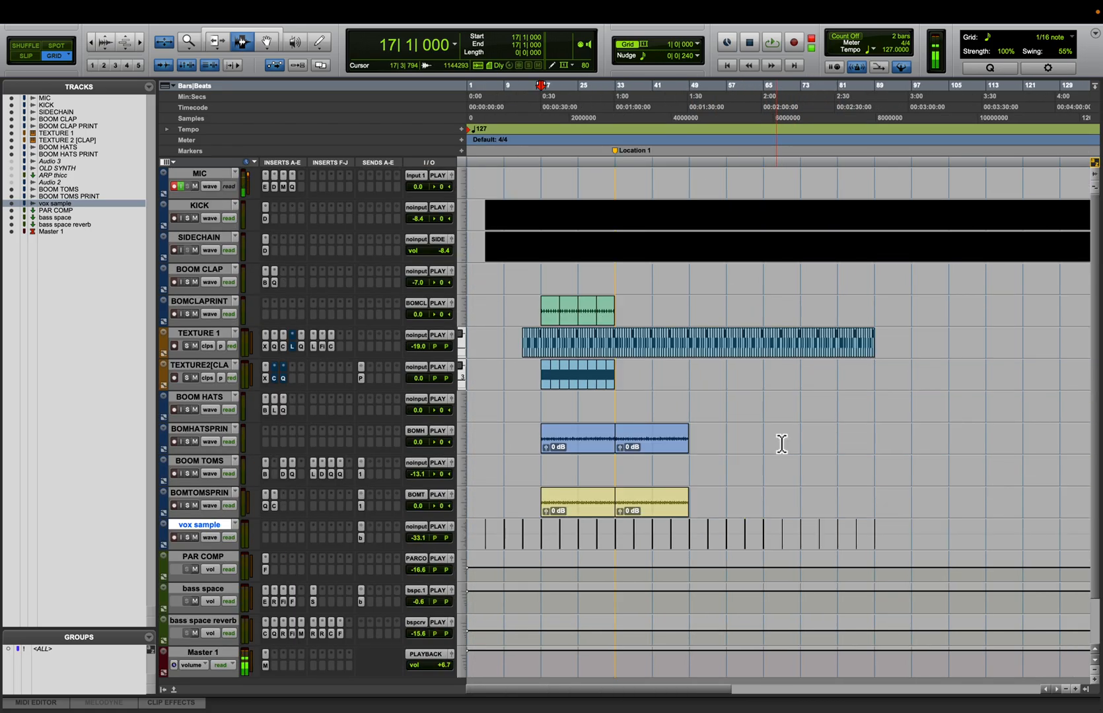
pyautogui.doubleClick(579, 449)
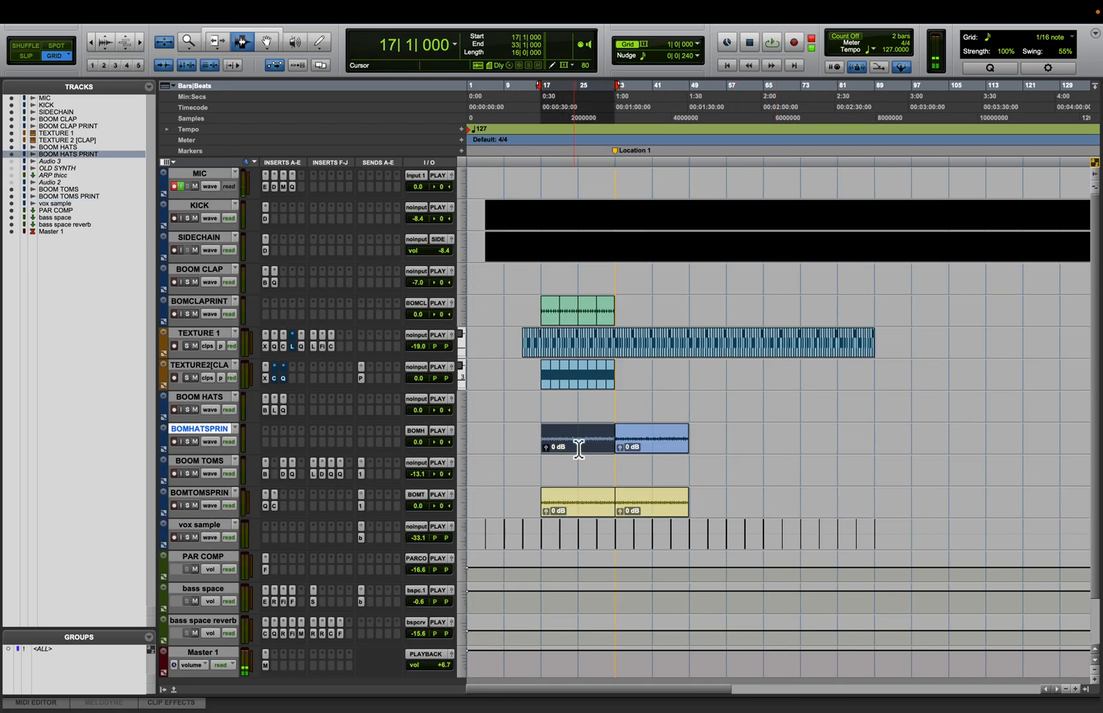
pyautogui.hotkey('alt', 'f')
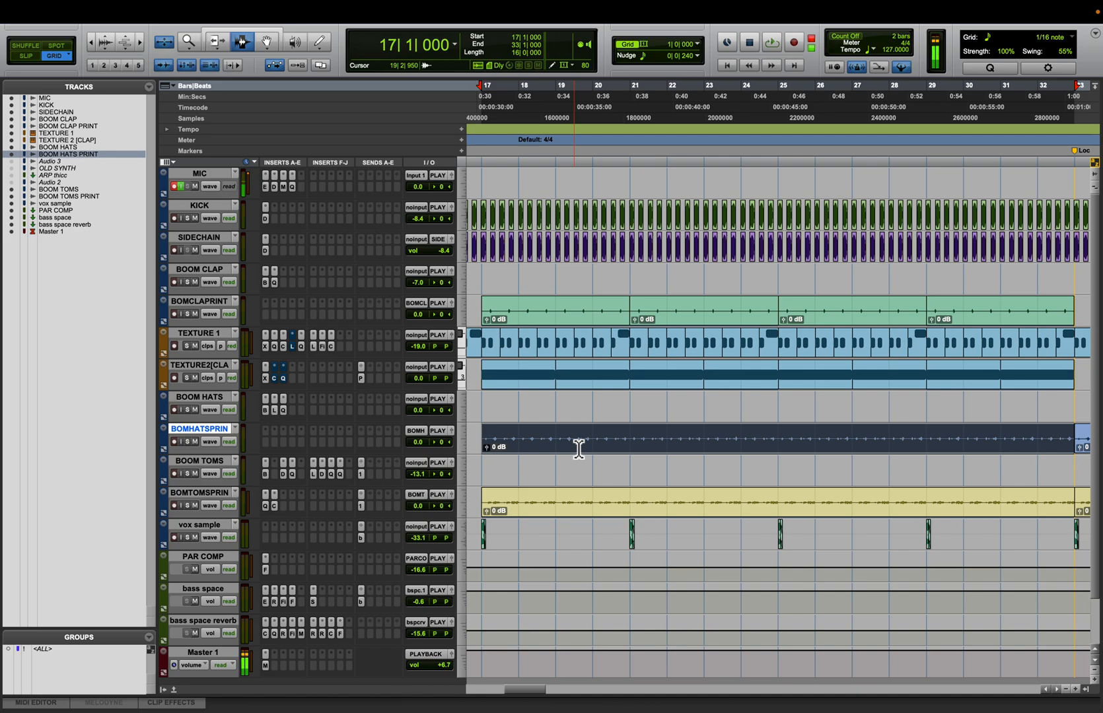
pyautogui.click(474, 470)
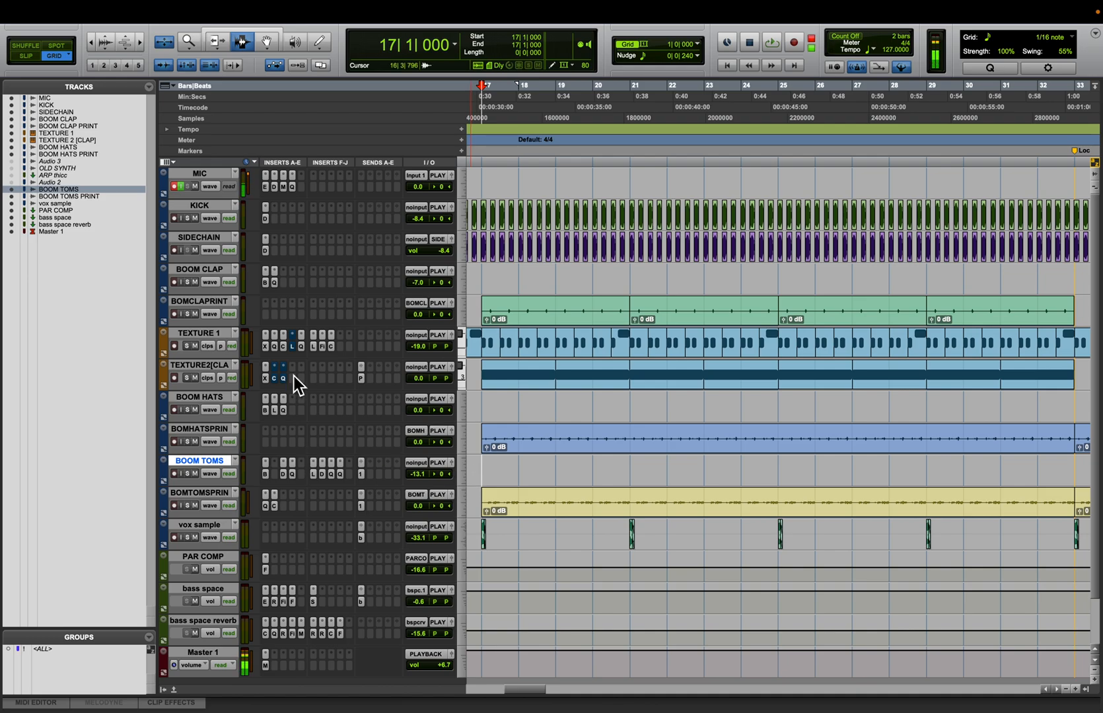
# Review the Xpand!2 instrument on TEXTURE 1 and the first ReVibe II on bass space reverb
pyautogui.click(265, 347)
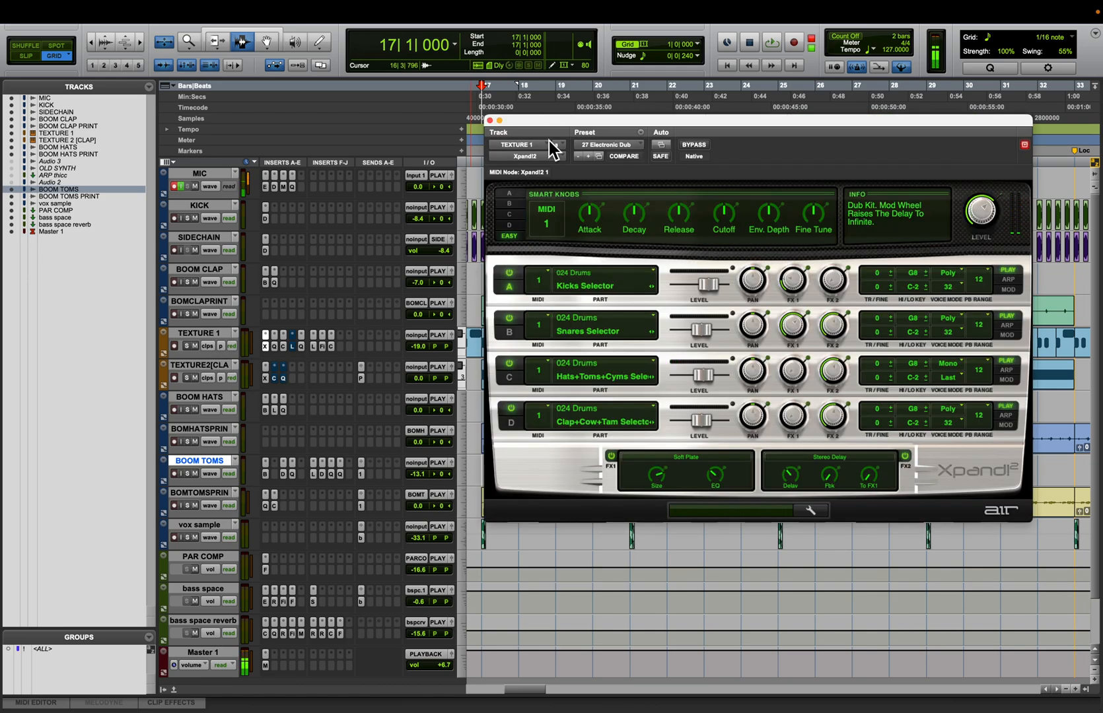
pyautogui.click(489, 121)
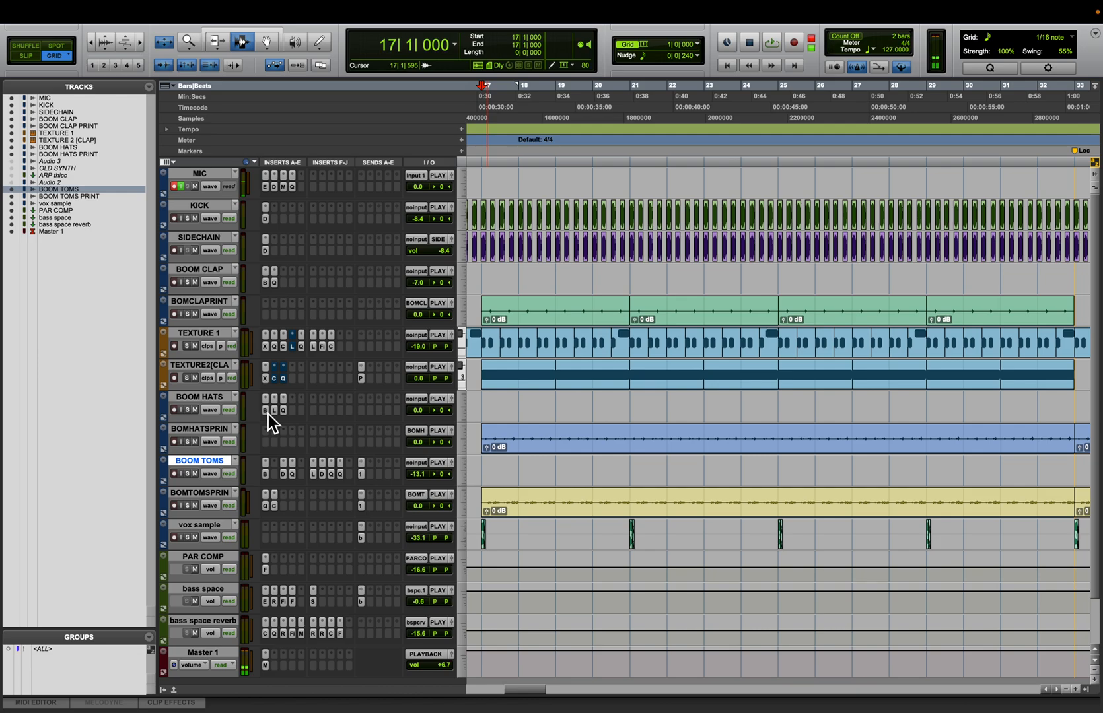
pyautogui.click(286, 635)
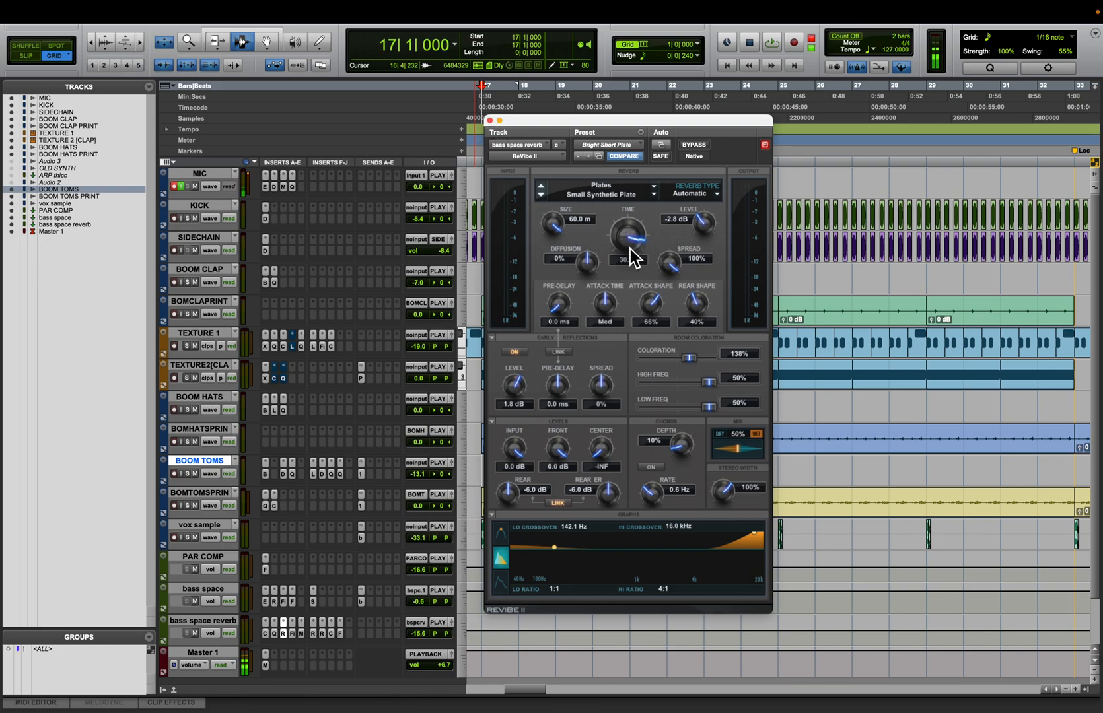
pyautogui.click(490, 121)
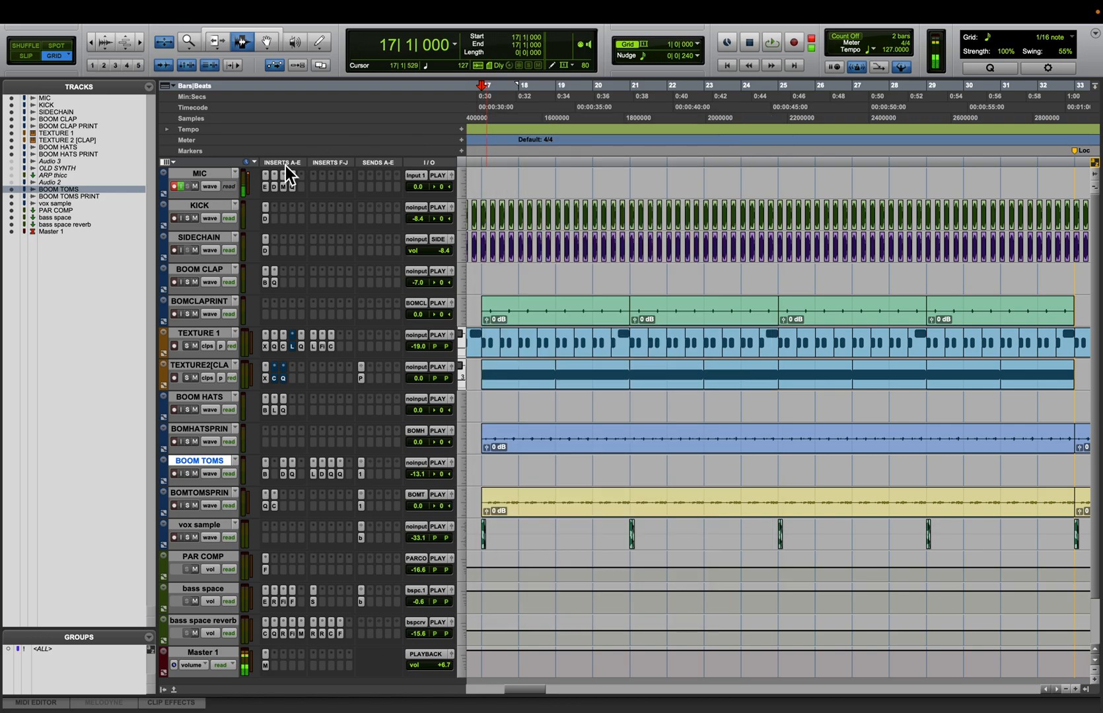
# Select the single KICK clip just before bar 23 and examine its waveform up close
pyautogui.click(195, 206)
pyautogui.moveTo(704, 216); pyautogui.dragTo(709, 217)
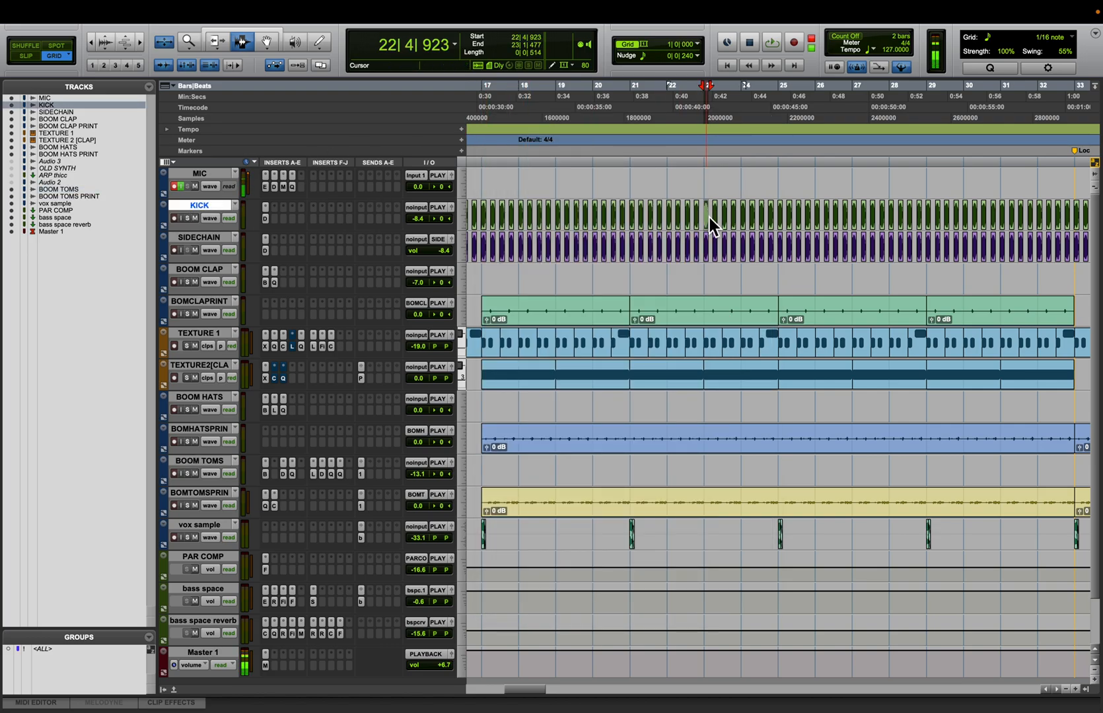
pyautogui.press('t')
pyautogui.press('t')
pyautogui.press('t')
pyautogui.press('t')
pyautogui.press('t')
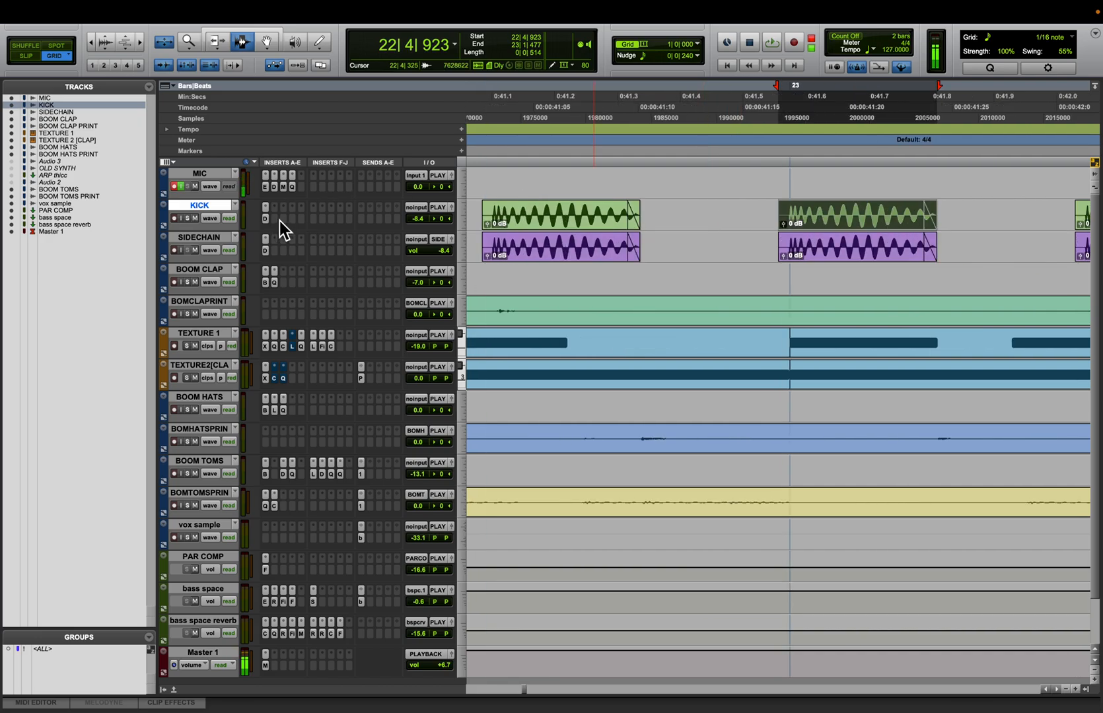
# Return to the wide arrangement view and place the edit cursor at bar 17 on the BOOM HATS track
pyautogui.press('r')
pyautogui.press('r')
pyautogui.press('r')
pyautogui.press('r')
pyautogui.press('r')
pyautogui.press('r')
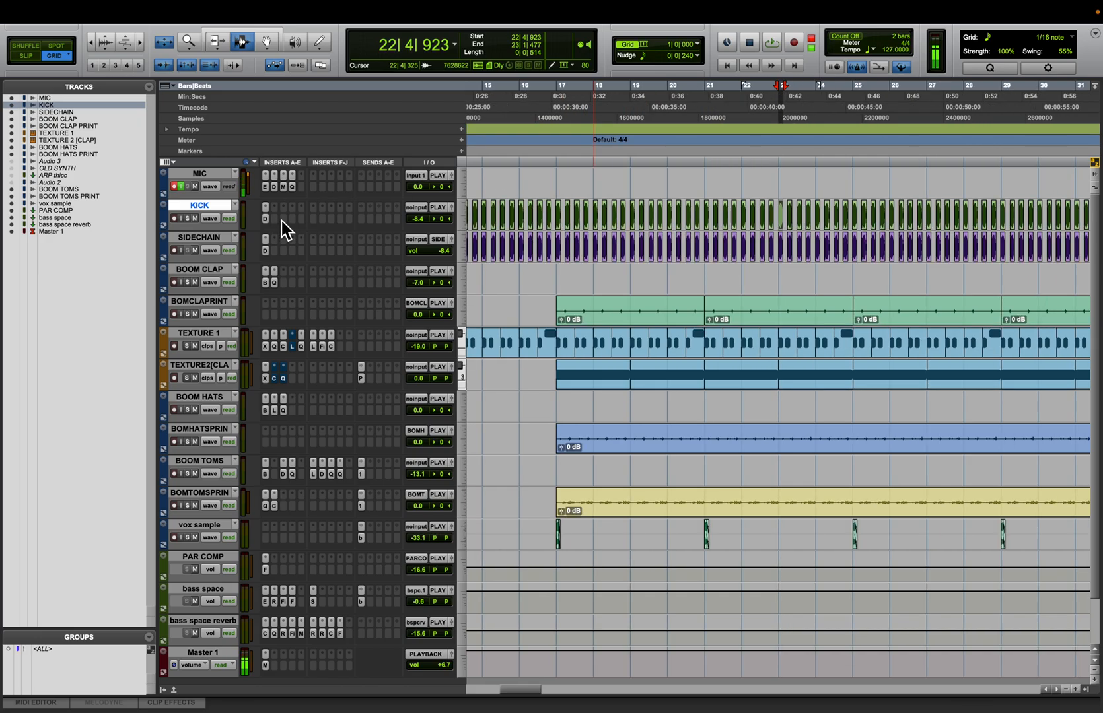
pyautogui.click(668, 417)
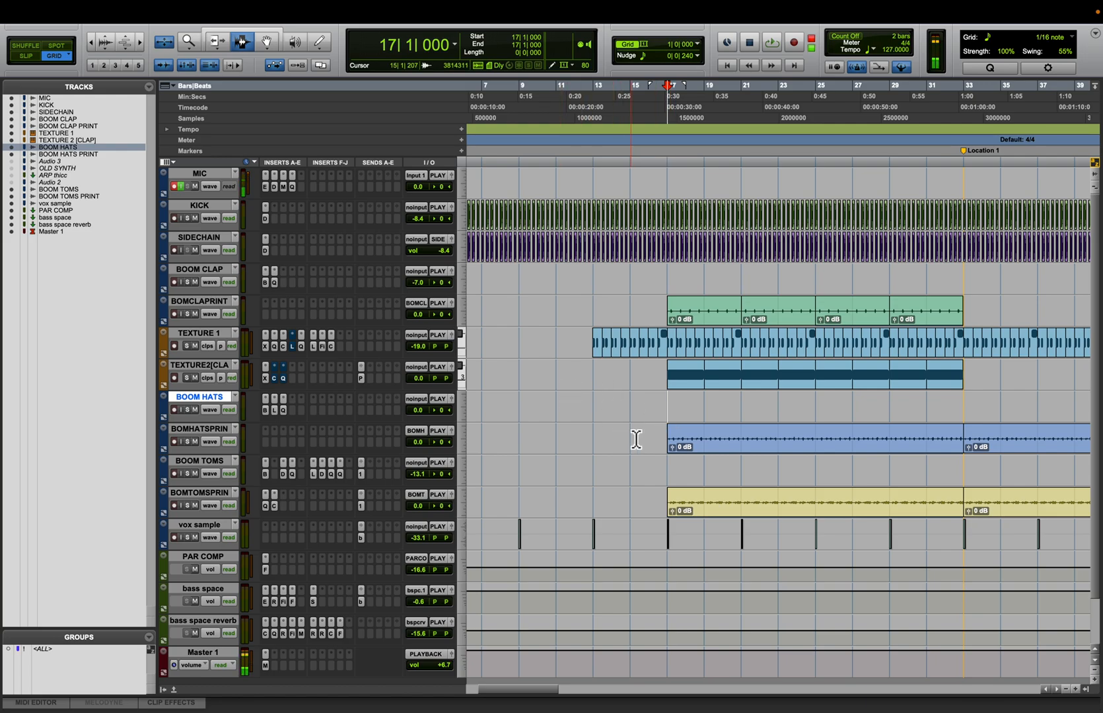
pyautogui.moveTo(19, 16)
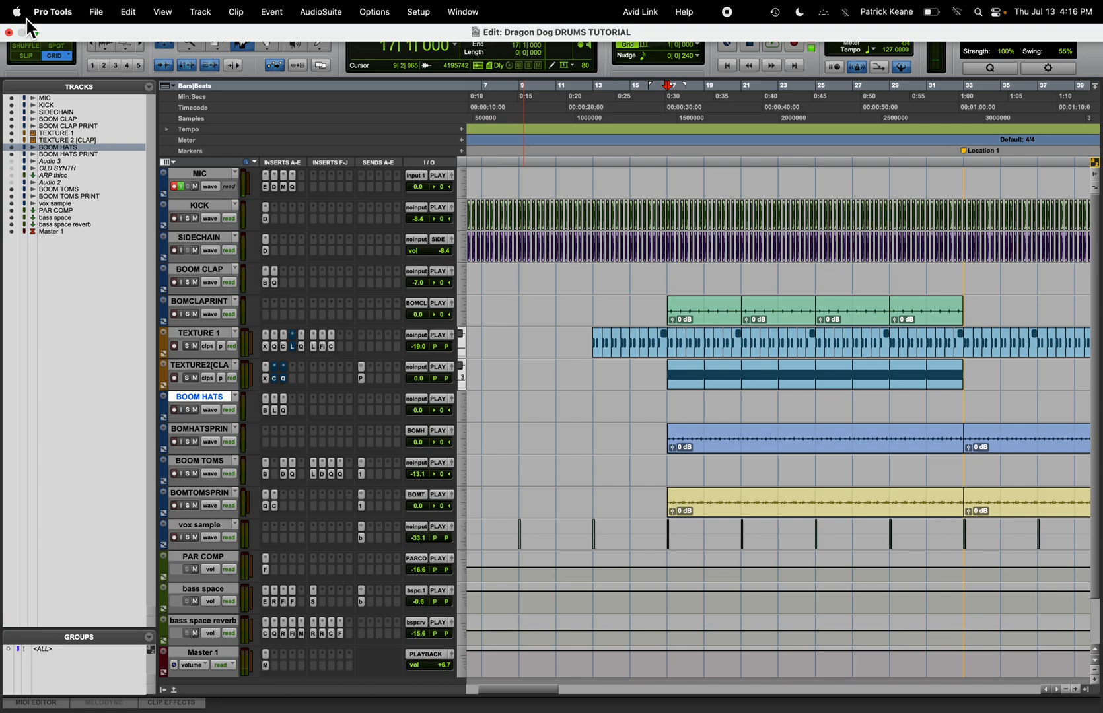